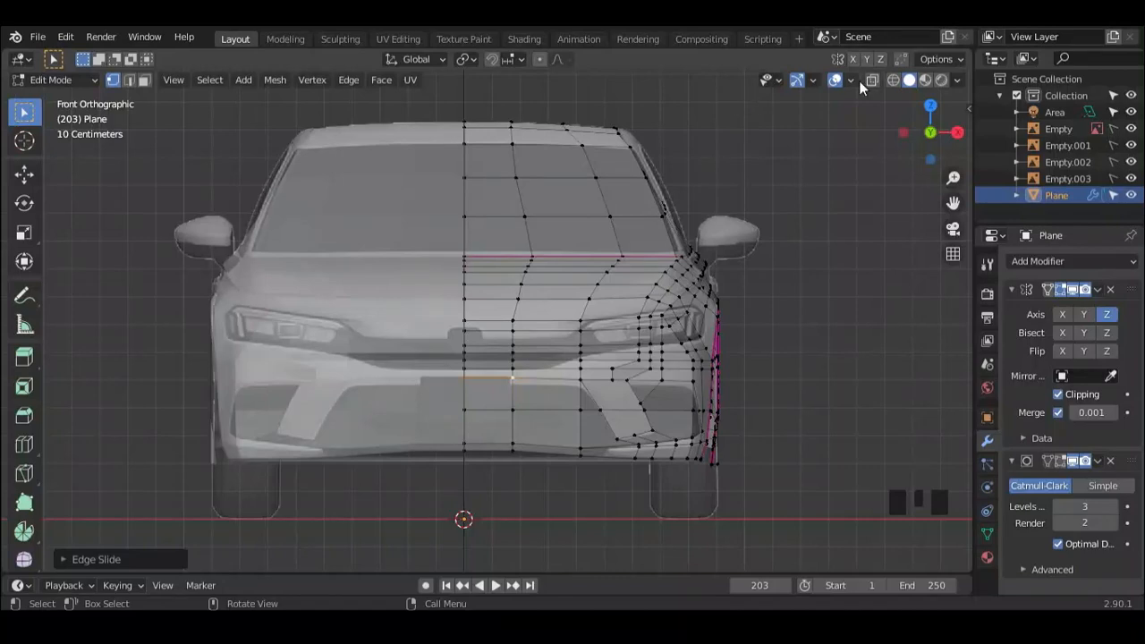
click(835, 81)
Step: Knife-cut the headlight's upper edge, rear tip and rear lower edge along the reference image in the right side view
middle_drag(769, 297, 644, 266)
shift+middle_drag(899, 227, 840, 104)
scroll(840, 103, up, 3)
click(872, 81)
shift+middle_drag(658, 288, 563, 358)
scroll(563, 354, up, 2)
shift+middle_drag(573, 230, 582, 303)
key(k)
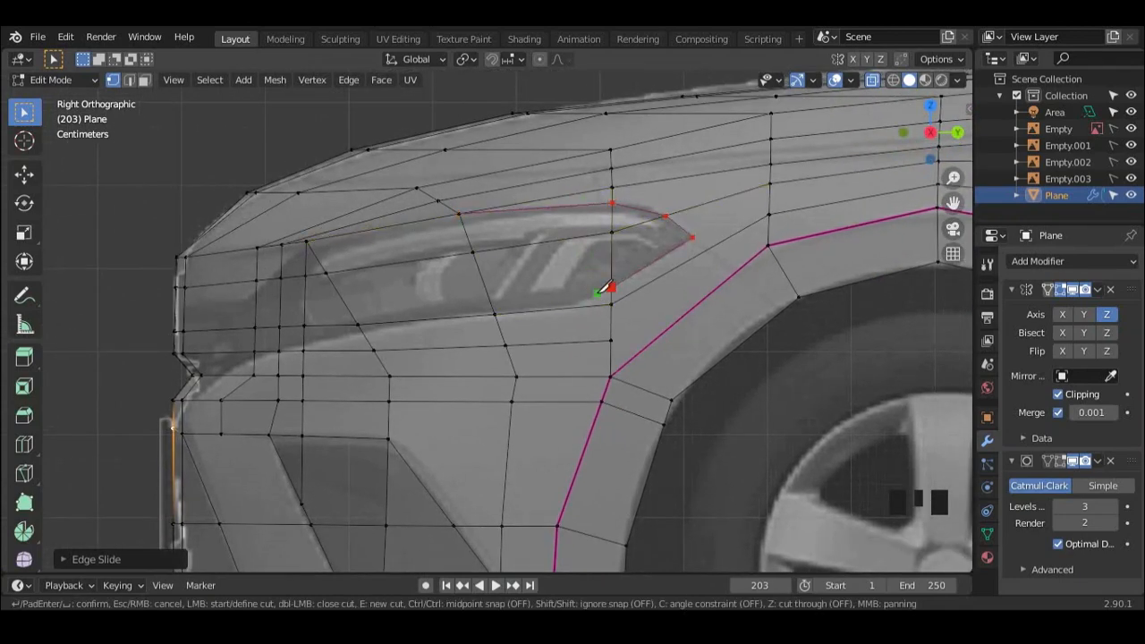
click(496, 314)
key(Return)
Step: Knife-cut the headlight's lower edge forward to the bumper, and cut across its front upper corner
key(k)
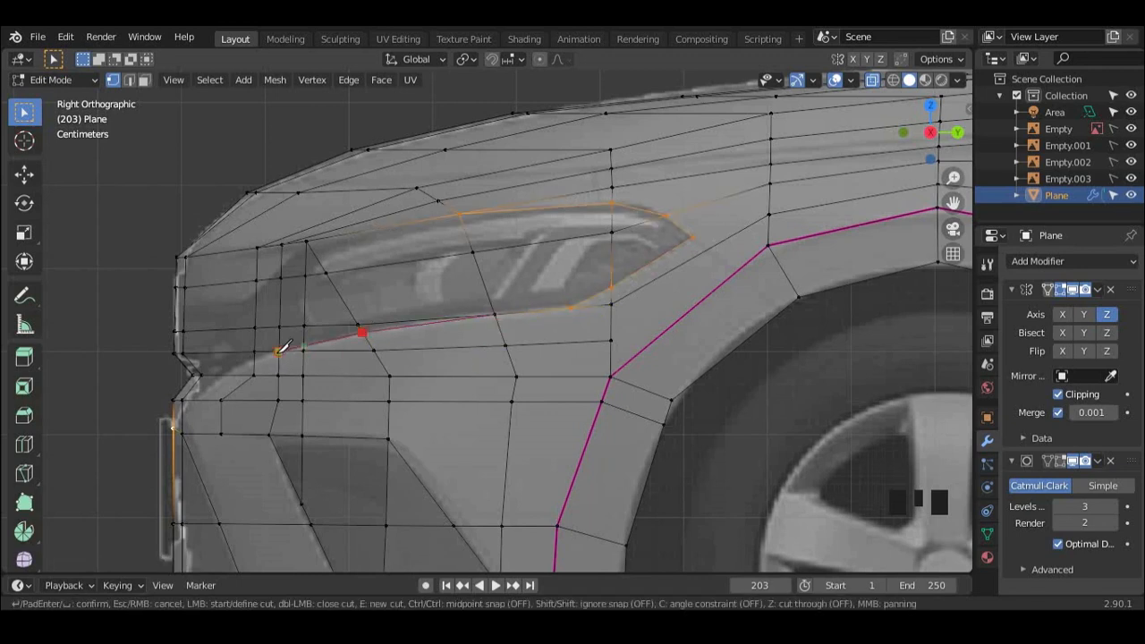
key(Return)
scroll(435, 309, up, 2)
shift+middle_drag(436, 308, 486, 334)
shift+middle_drag(401, 301, 446, 289)
key(k)
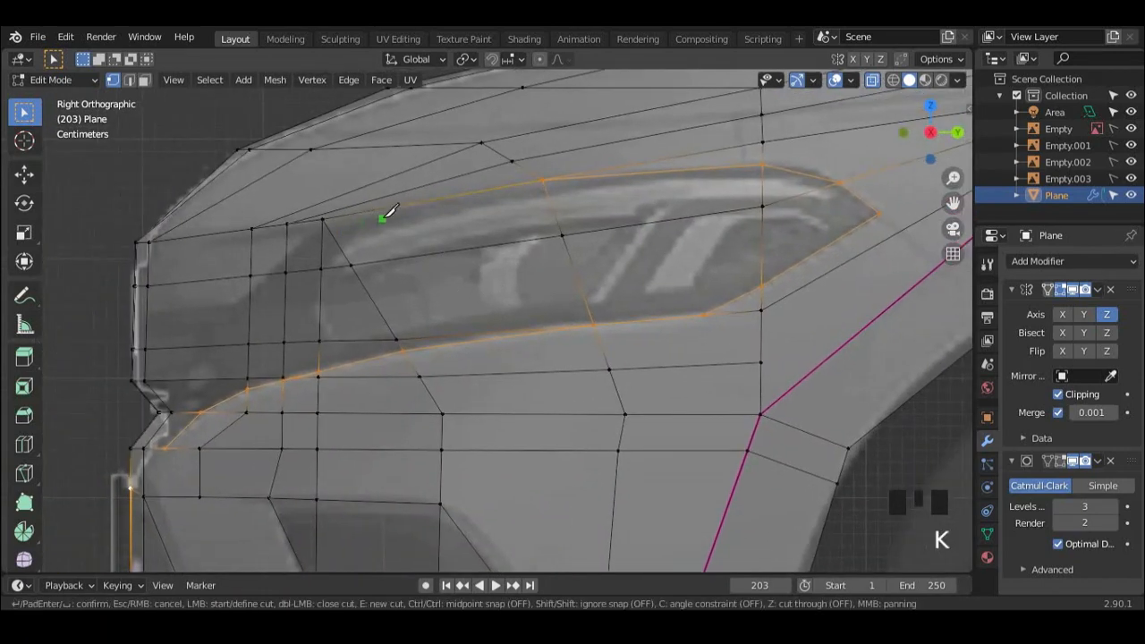
click(327, 260)
key(Return)
Step: Knife-cut a short diagonal across the headlight's front lower corner
shift+middle_drag(327, 256, 372, 322)
key(k)
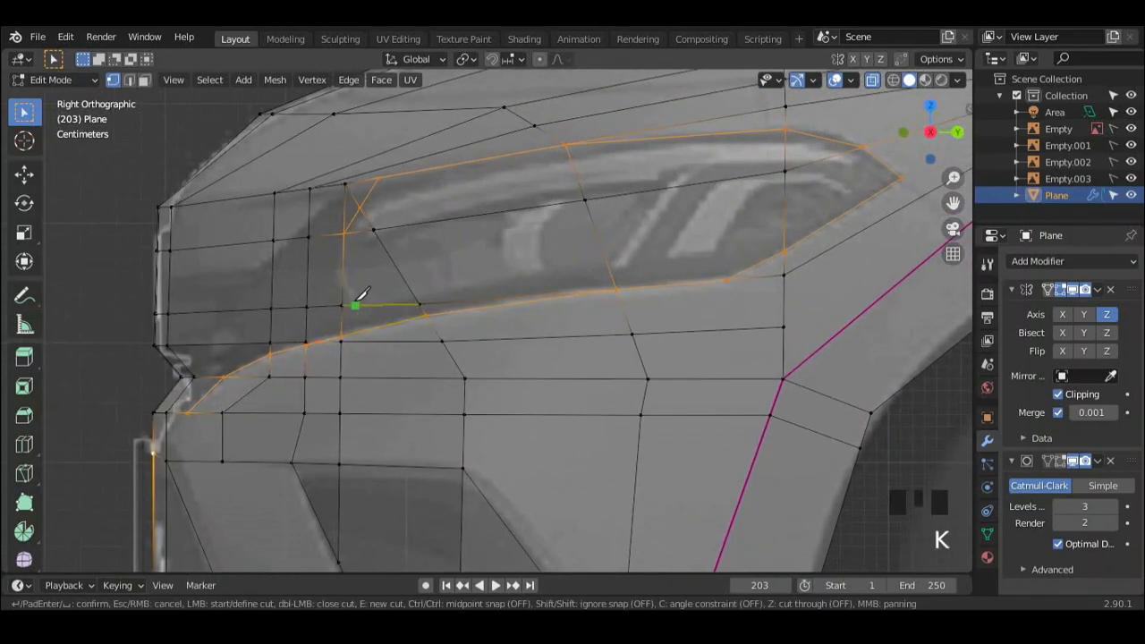
key(Escape)
shift+middle_drag(374, 243, 373, 270)
Step: Dissolve the old diagonal and leftover edges inside the front part of the headlight outline
key(2)
click(373, 251)
key(x)
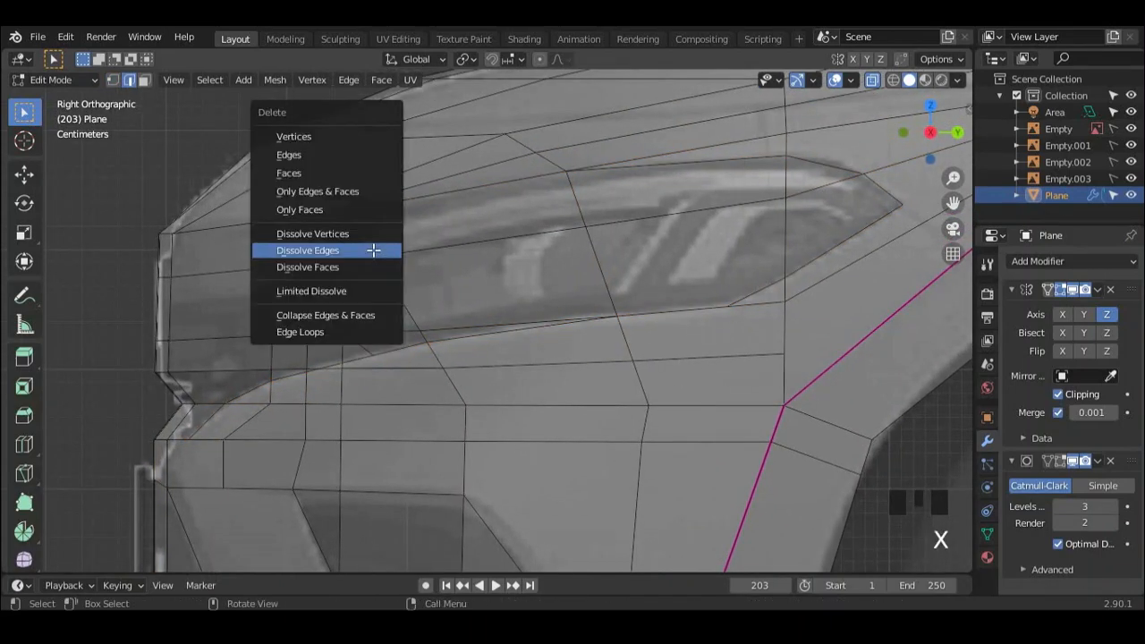
click(374, 250)
scroll(381, 260, down, 1)
shift+middle_drag(387, 270, 606, 238)
click(415, 302)
key(x)
click(441, 276)
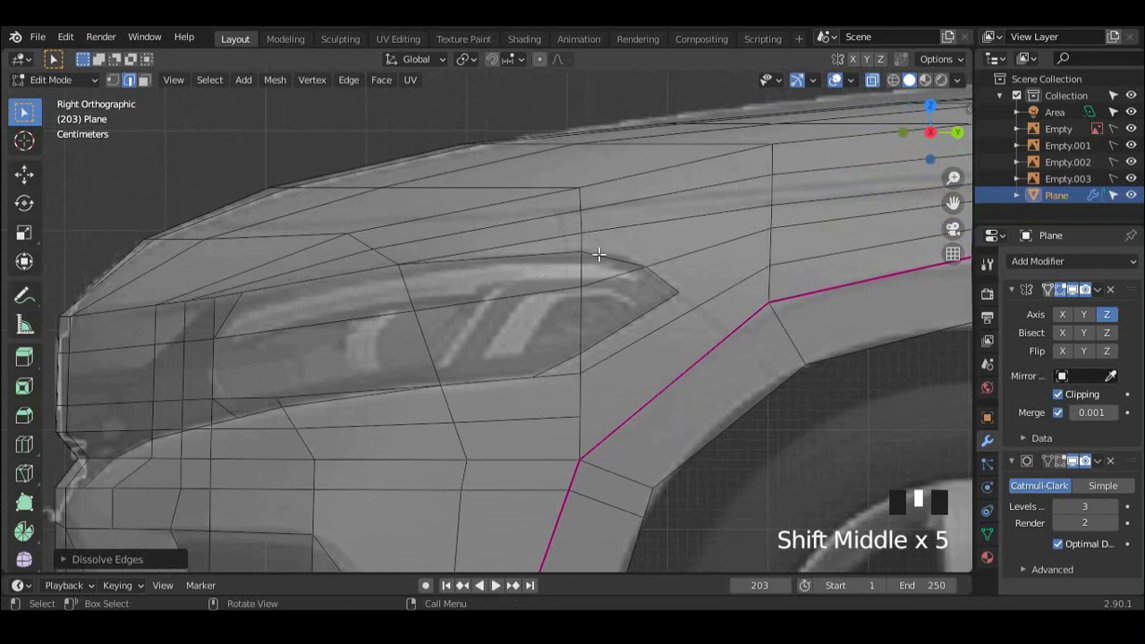
Step: Knife-cut a replacement edge above the rear of the headlight and dissolve the redundant old edge there
key(k)
click(738, 210)
key(Return)
shift+click(542, 240)
key(x)
click(540, 239)
Step: Knife-cut a bent edge from the front of the grille area up to the headlight's front upper corner
scroll(455, 299, down, 1)
shift+middle_drag(307, 349, 371, 314)
scroll(351, 295, up, 1)
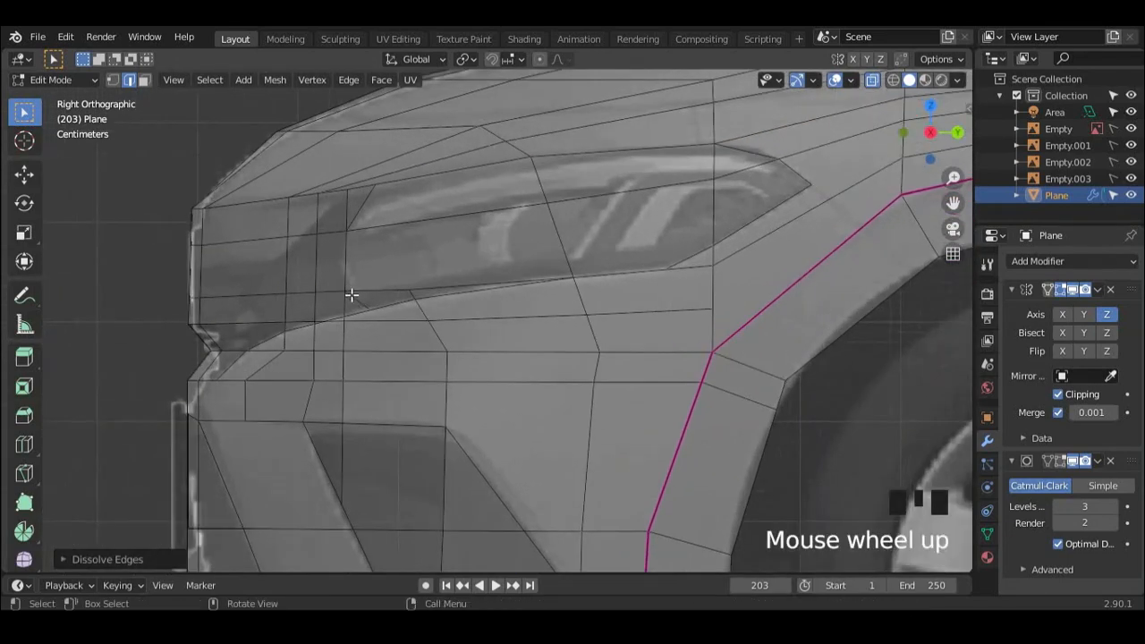
key(k)
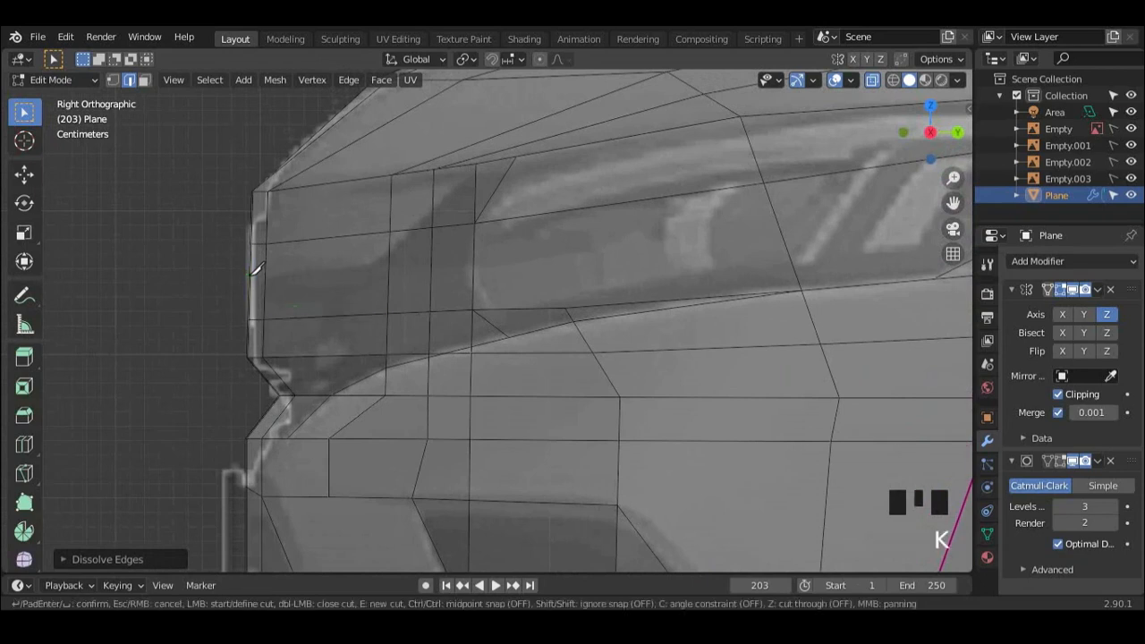
click(475, 167)
key(Return)
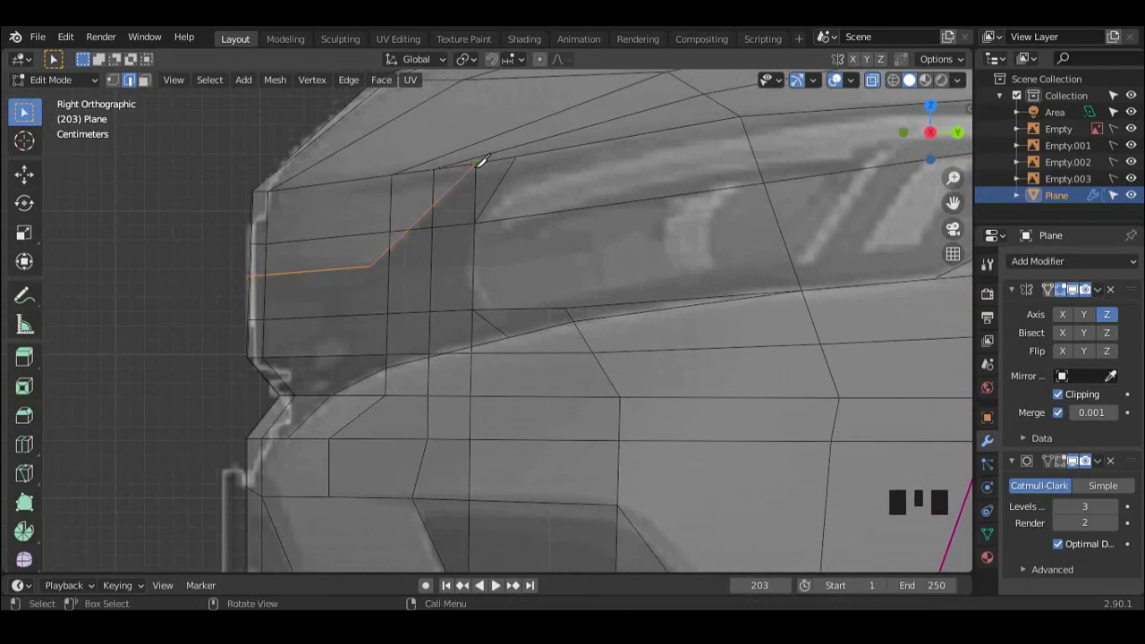
Step: Knife-cut from the headlight's lower outline up to the bend of the new edge, and dissolve the old vertical edge beside it
scroll(396, 288, up, 1)
shift+middle_drag(394, 291, 427, 278)
key(k)
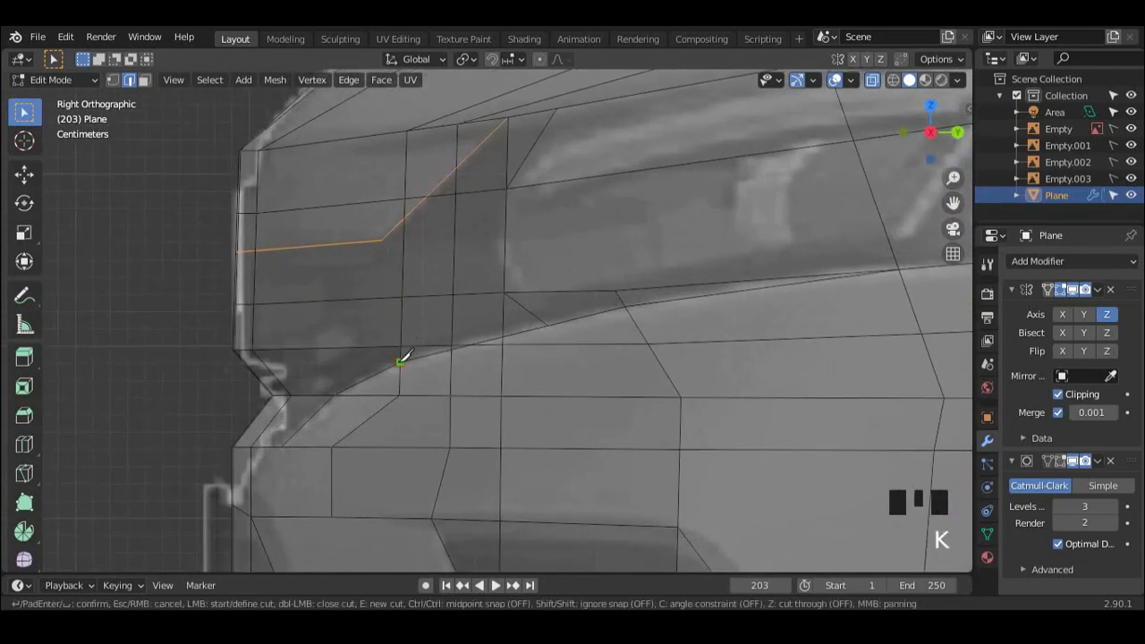
click(385, 239)
key(Return)
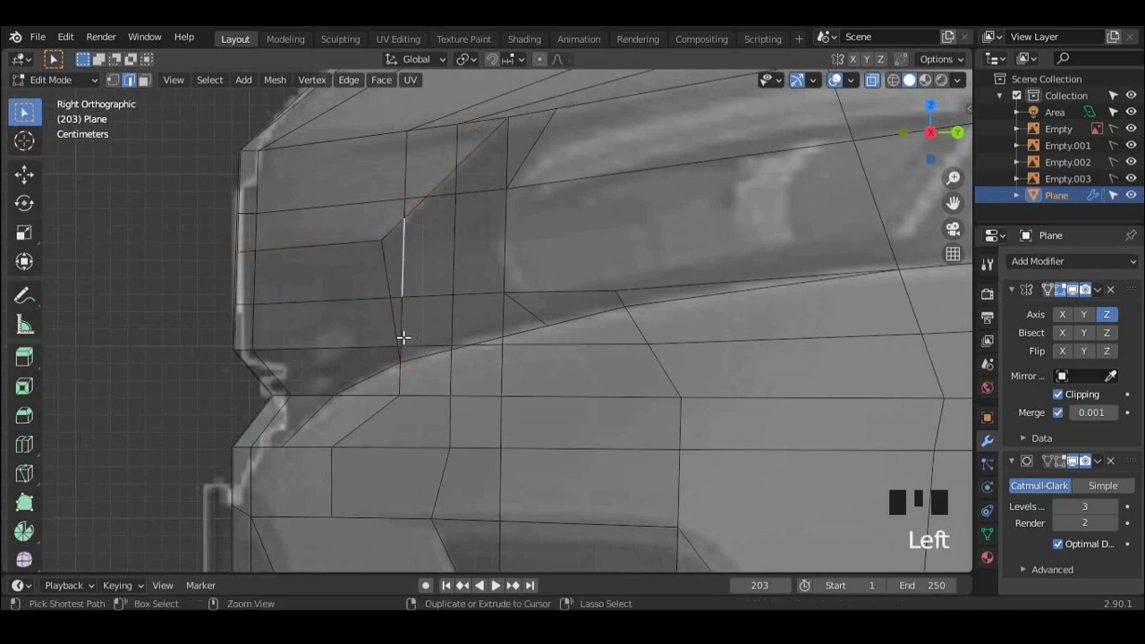
ctrl+click(403, 336)
scroll(450, 243, down, 2)
shift+middle_drag(450, 243, 421, 255)
key(x)
click(437, 245)
Step: Knife-cut from the bend up to the headlight's upper edge line and dissolve the remaining old vertical edge beside it
scroll(437, 248, up, 2)
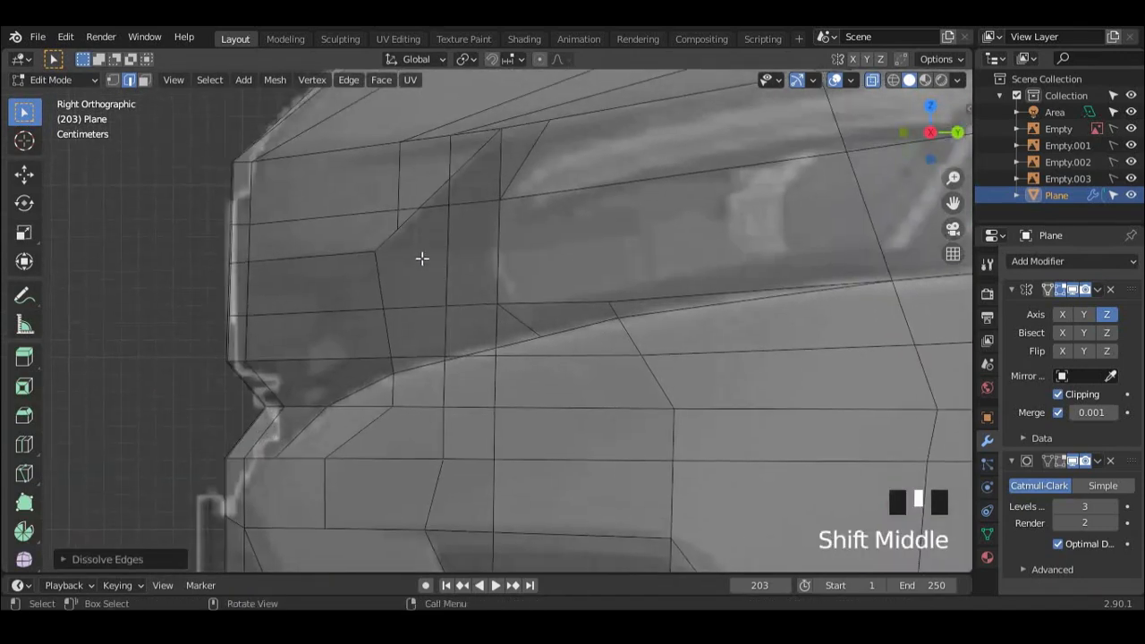
key(k)
click(375, 251)
key(Return)
click(396, 215)
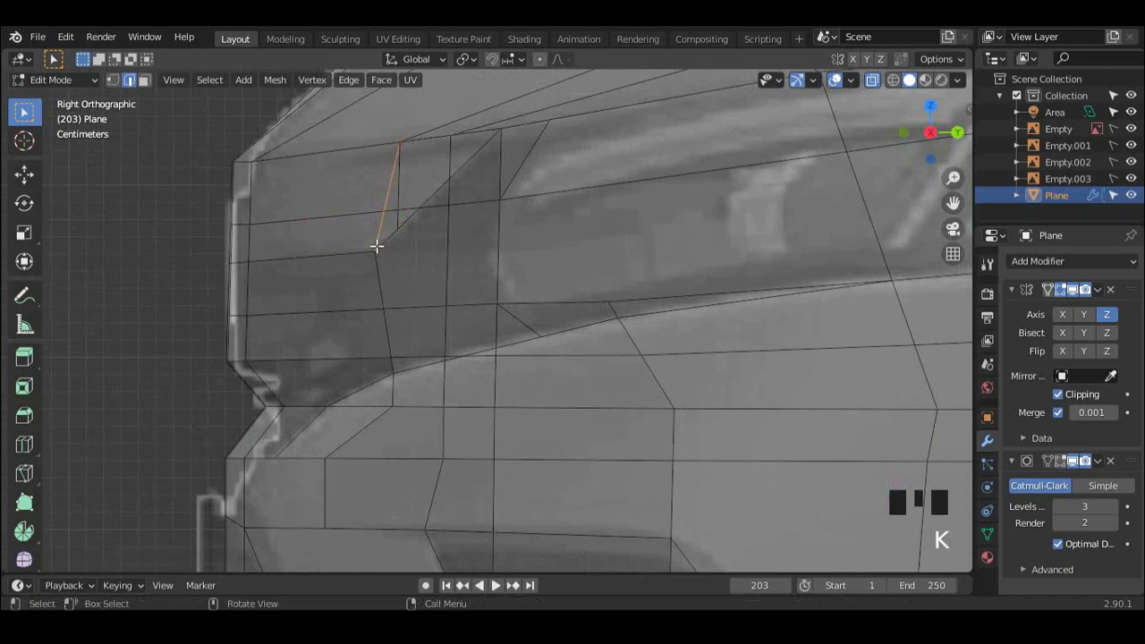
shift+click(401, 196)
key(x)
click(403, 199)
Step: Examine the edge flow around the headlight and grille from the front and right side
scroll(431, 358, down, 4)
shift+middle_drag(432, 360, 381, 330)
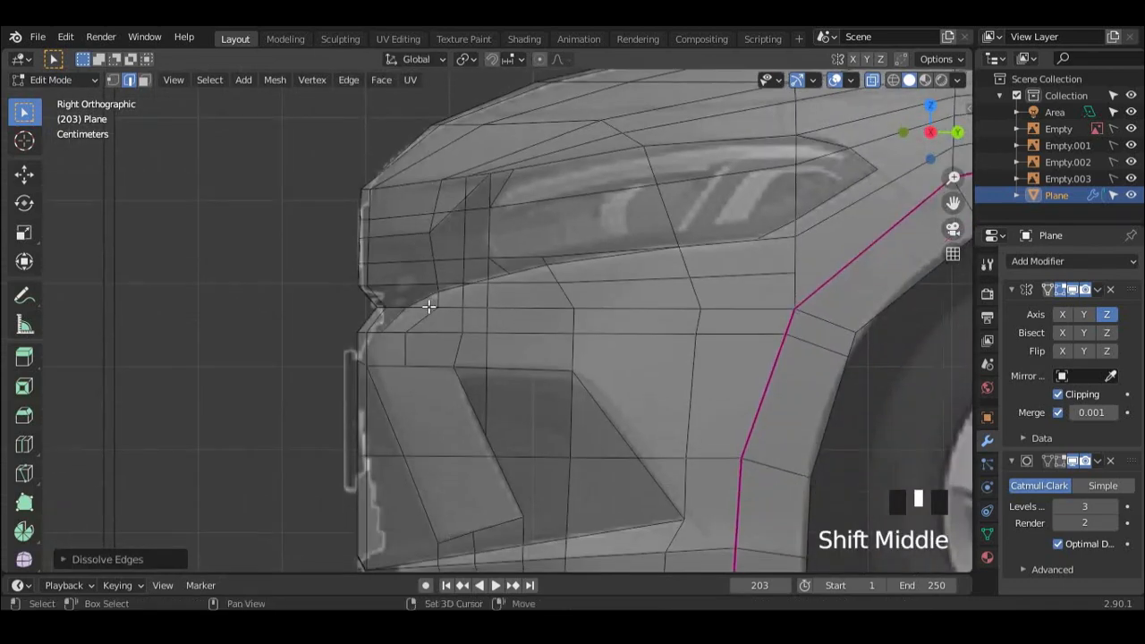
scroll(518, 248, down, 3)
shift+middle_drag(566, 306, 565, 237)
shift+middle_drag(424, 270, 422, 298)
scroll(365, 293, up, 1)
middle_drag(422, 298, 570, 284)
key(KP_1)
shift+middle_drag(465, 295, 259, 277)
shift+middle_drag(414, 275, 572, 263)
scroll(478, 265, up, 2)
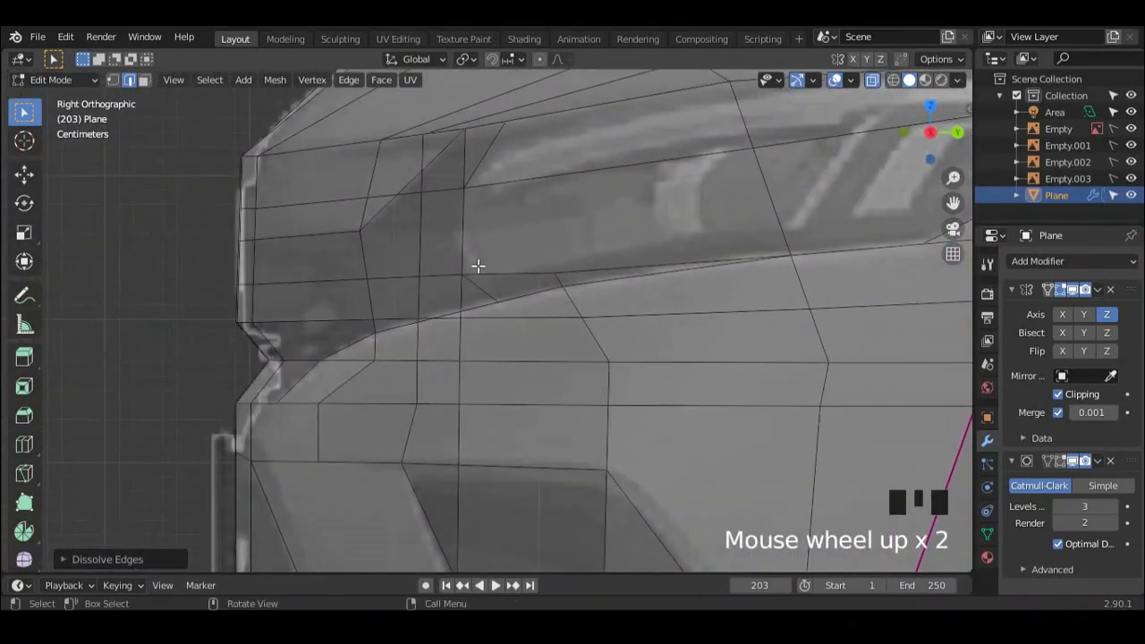
Step: Knife-cut a lengthwise edge through the headlight from the front bend to its rear vertical edge, and dissolve the old lengthwise edge above
shift+middle_drag(478, 266, 542, 256)
key(k)
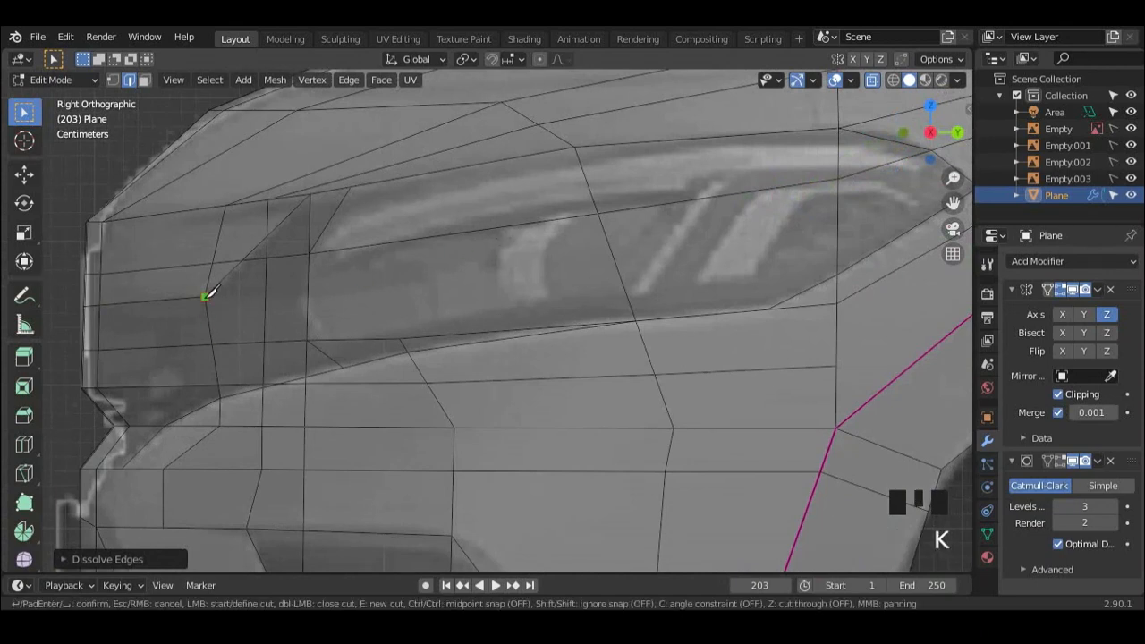
click(844, 178)
key(Return)
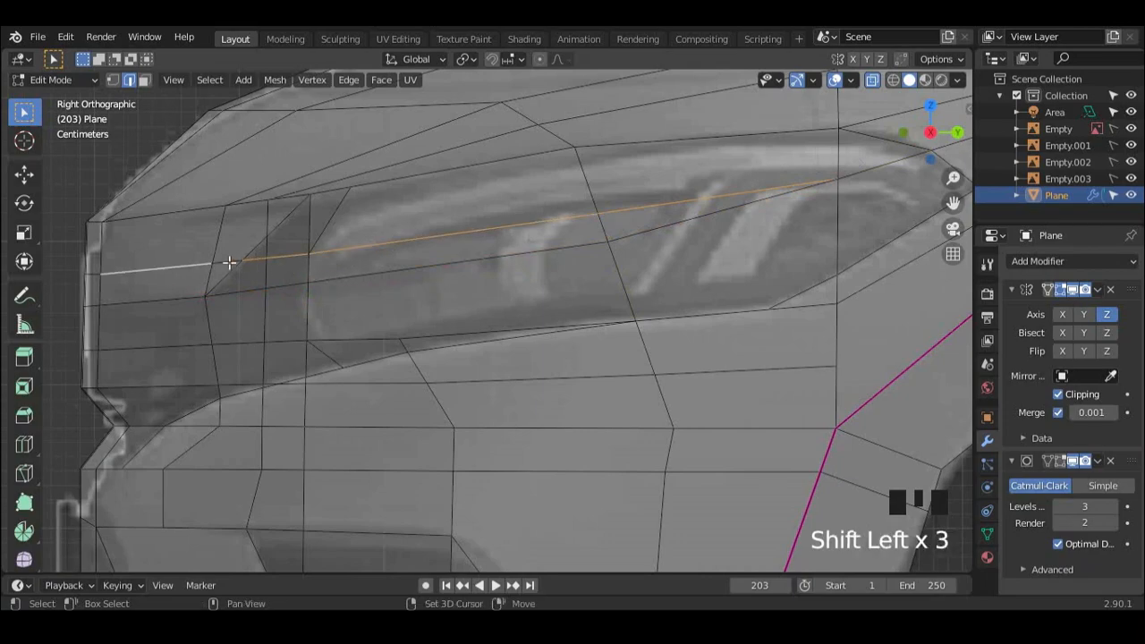
scroll(115, 307, down, 3)
middle_drag(116, 307, 758, 164)
key(x)
click(110, 296)
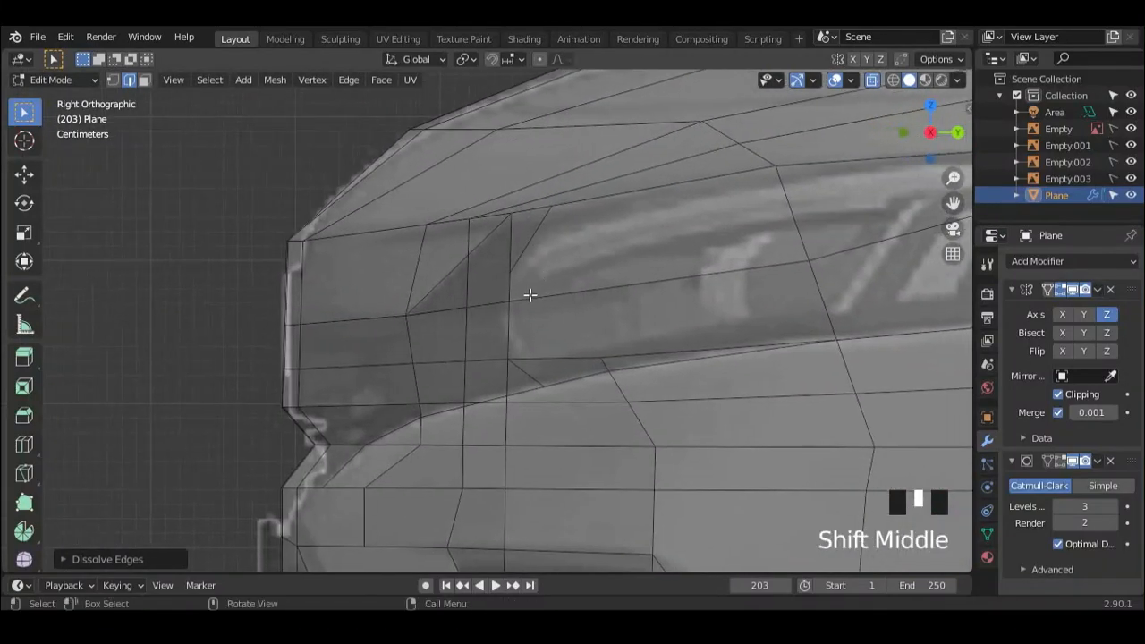
Step: Examine the headlight surface without X-ray, and compare its front upper corner vertex with the references in the side and front views
scroll(532, 304, down, 5)
scroll(442, 258, up, 2)
shift+scroll(540, 340, up, 2)
shift+scroll(540, 340, up, 2)
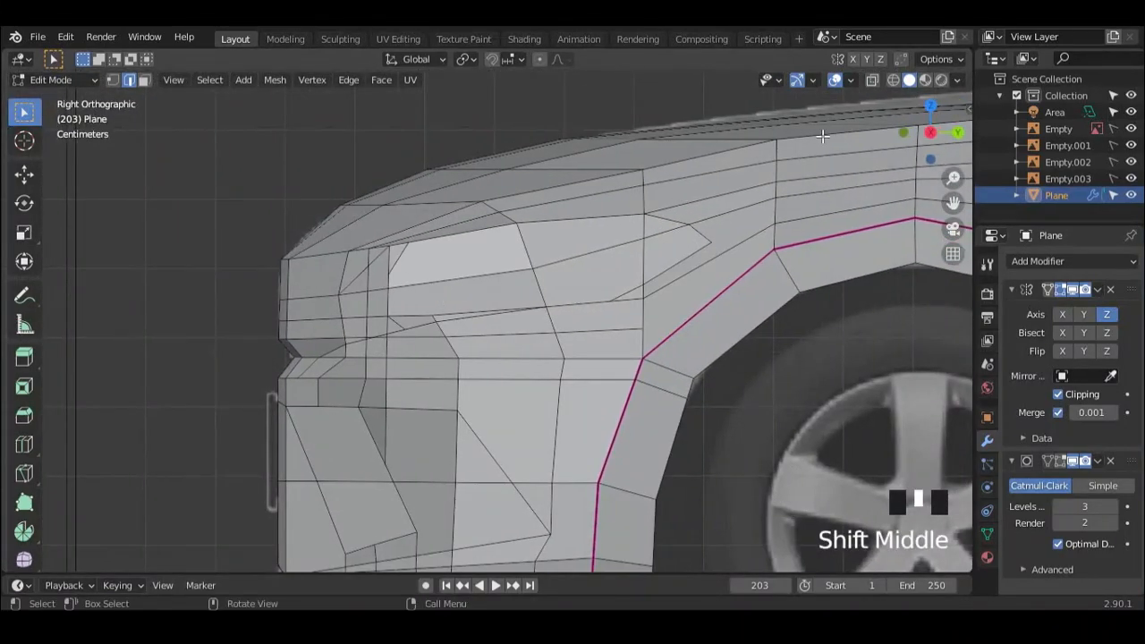
shift+middle_drag(520, 299, 563, 309)
click(449, 256)
key(1)
click(450, 256)
scroll(429, 278, up, 2)
shift+middle_drag(396, 306, 735, 207)
click(835, 80)
scroll(535, 249, down, 2)
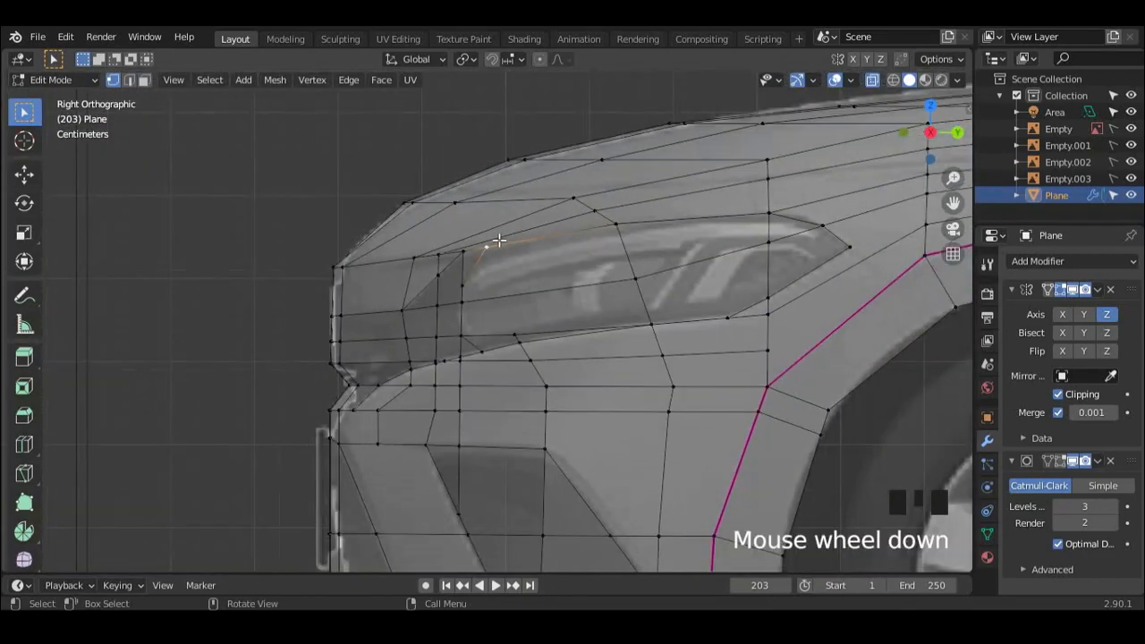
middle_drag(535, 249, 677, 255)
scroll(675, 231, up, 2)
scroll(667, 215, down, 1)
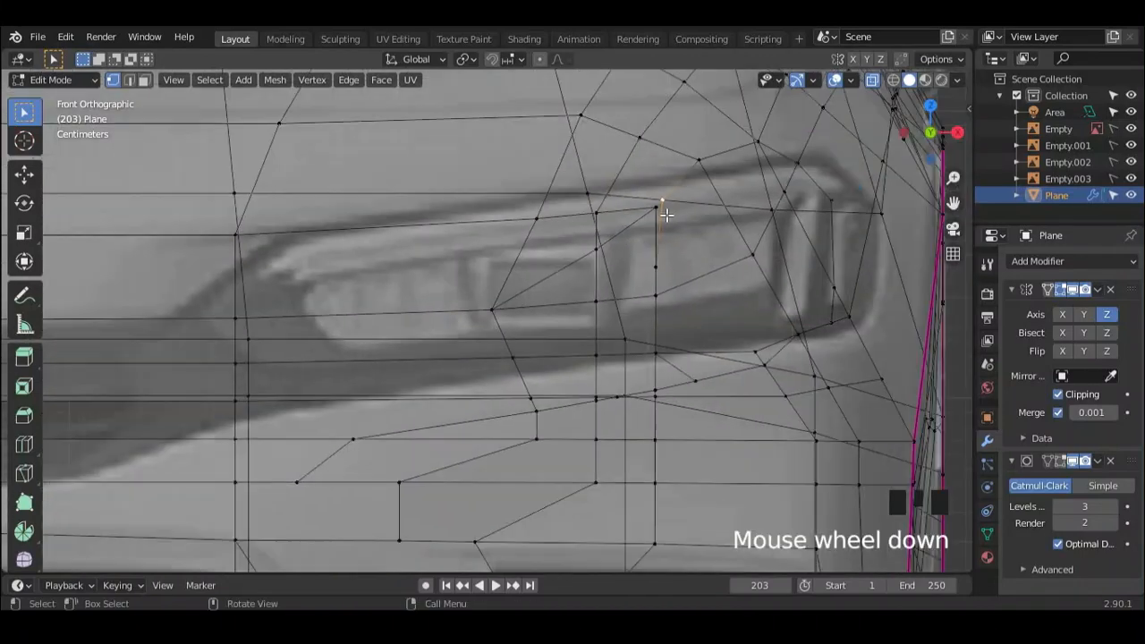
scroll(555, 222, down, 2)
middle_drag(529, 260, 390, 268)
scroll(403, 255, up, 1)
Step: Slide the vertex above the front bend forward along the headlight's upper edge line toward the grille
click(383, 251)
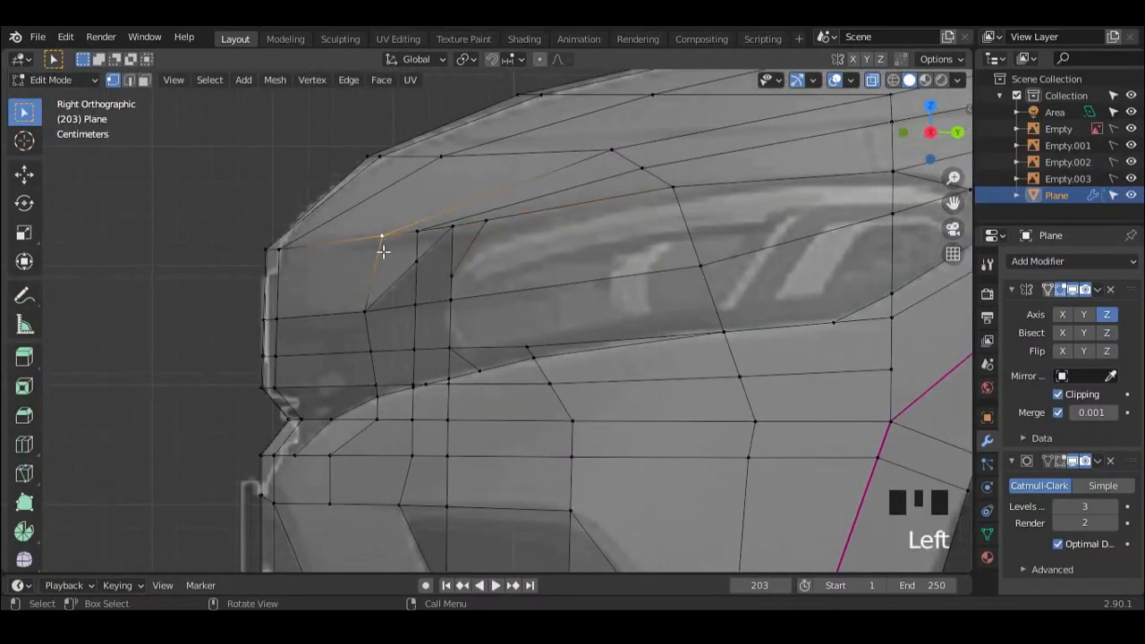
key(g)
key(g)
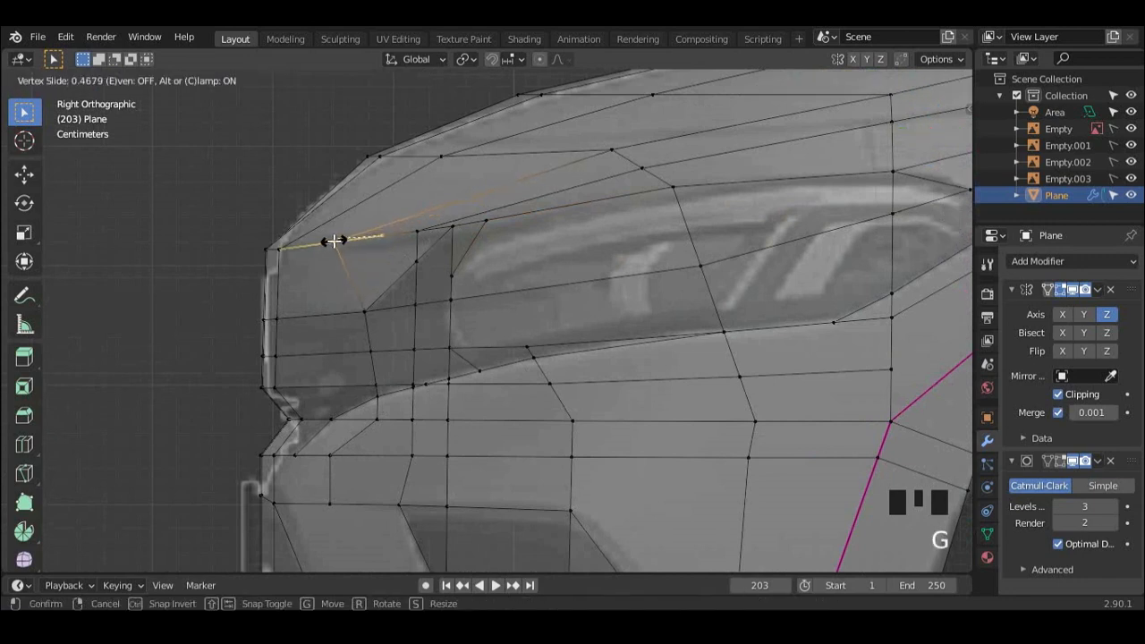
click(332, 240)
scroll(478, 255, up, 1)
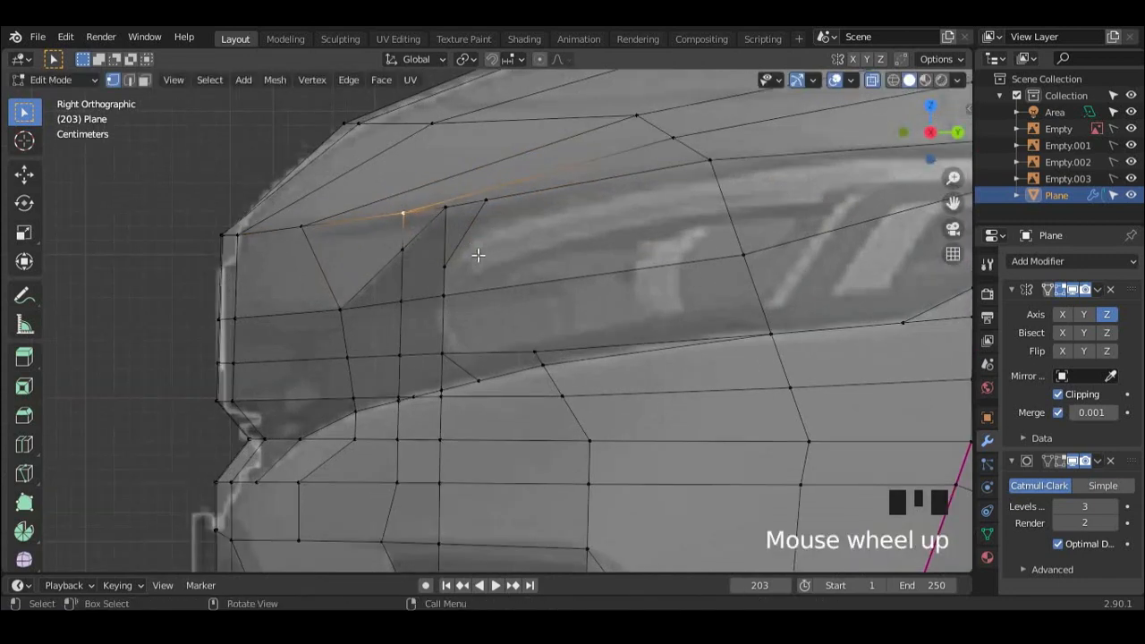
Step: Dissolve the edge running from the headlight's upper front line into the hood, together with the vertical edge below it
key(2)
click(580, 162)
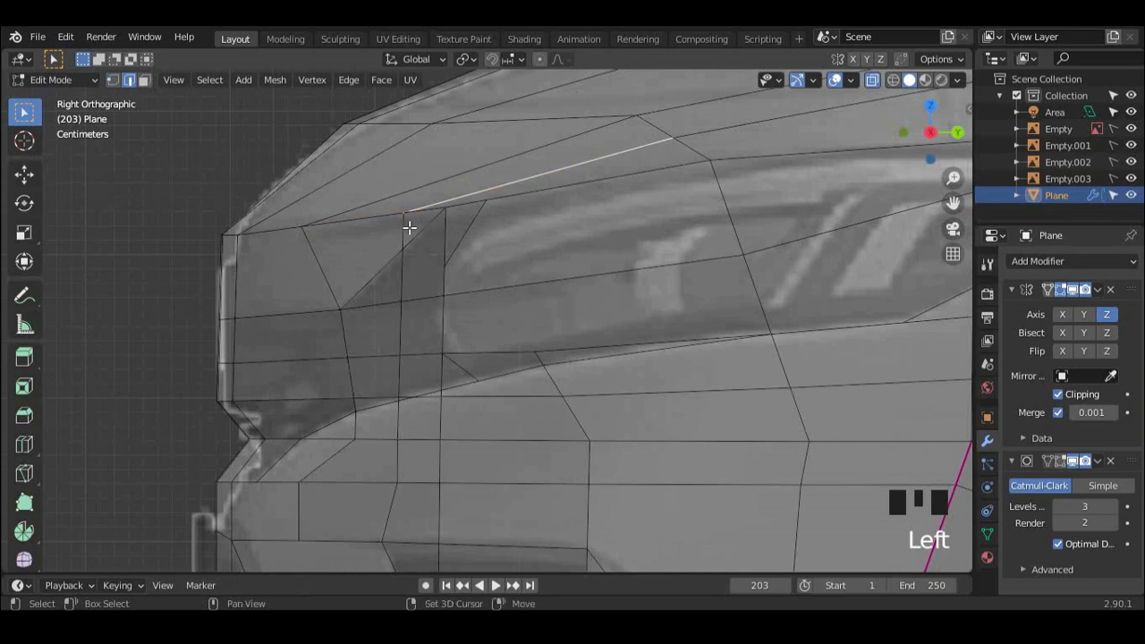
key(x)
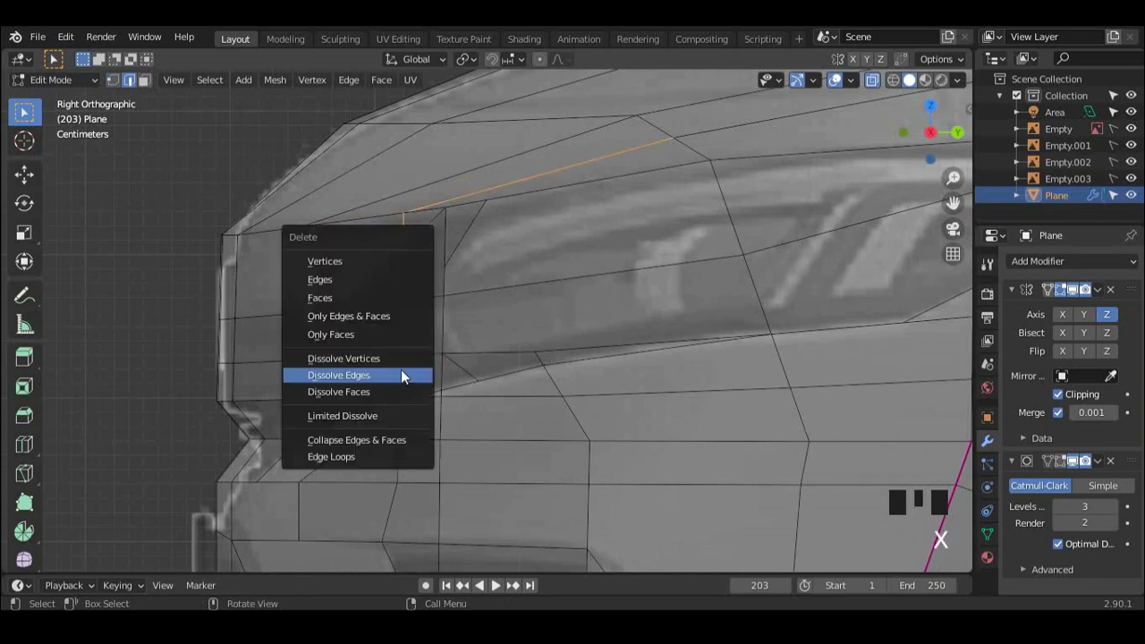
scroll(357, 192, up, 6)
shift+middle_drag(349, 189, 457, 306)
scroll(373, 209, up, 4)
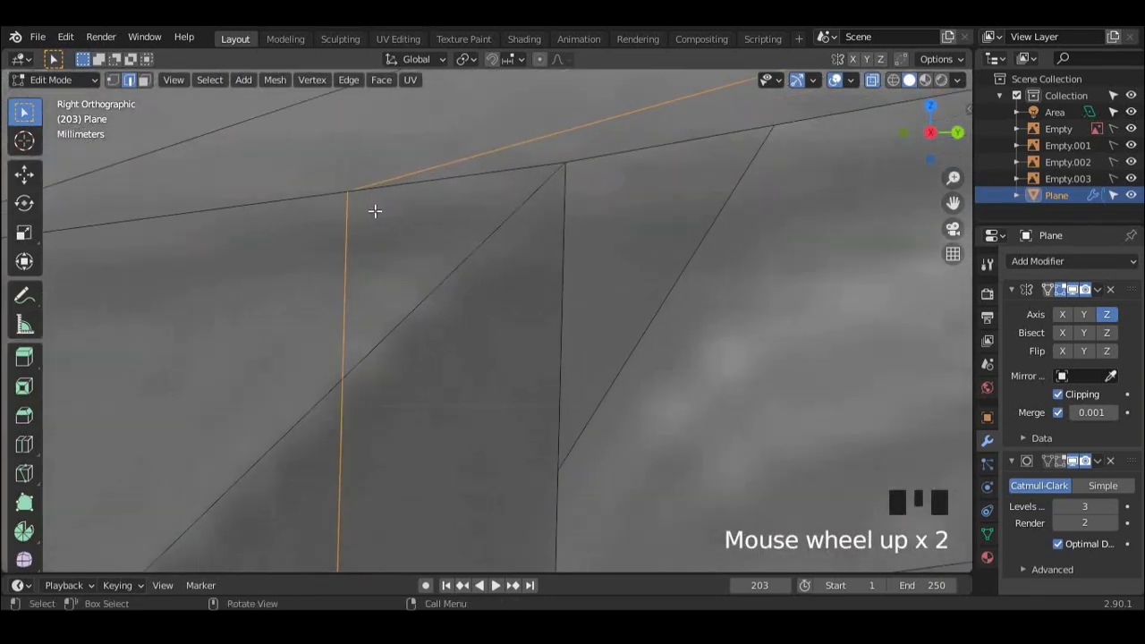
scroll(343, 192, down, 20)
scroll(424, 296, up, 8)
key(x)
click(453, 307)
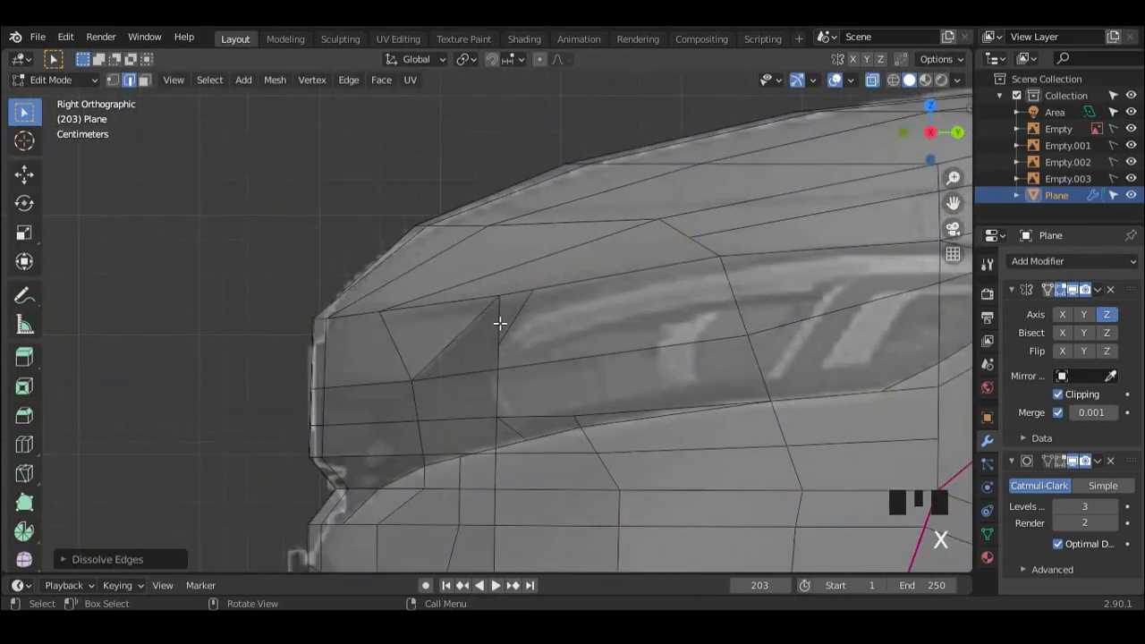
Step: Move the headlight's front upper corner vertex inward along the upper outline of the lamp in the front view
scroll(488, 330, down, 2)
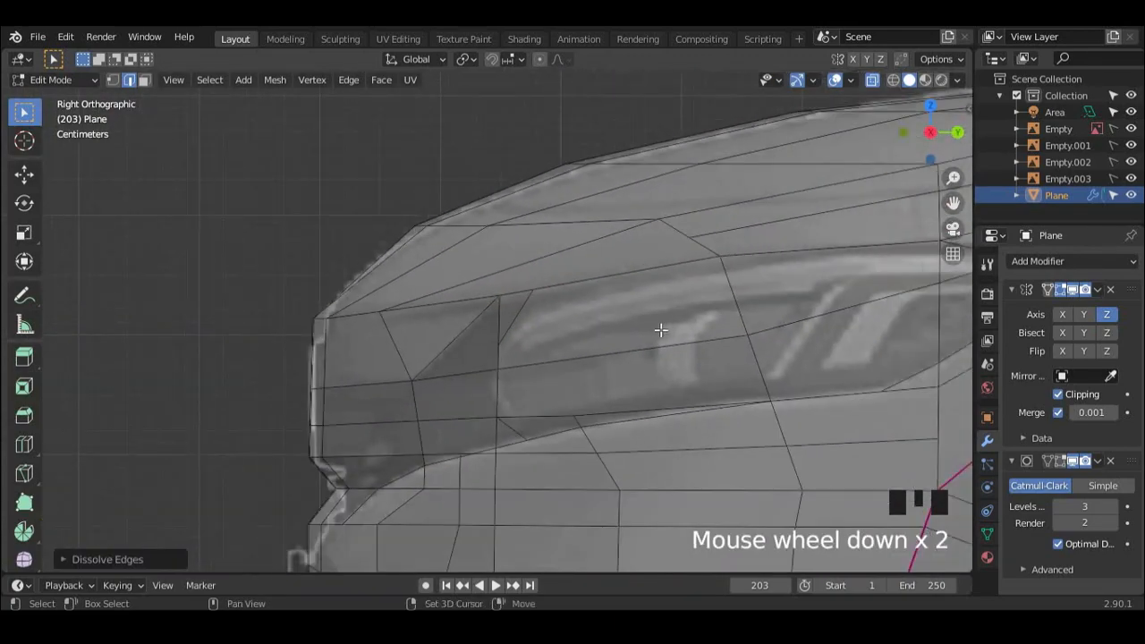
shift+middle_drag(661, 330, 626, 318)
mouse_move(557, 307)
middle_down()
mouse_move(618, 328)
mouse_move(546, 309)
middle_up()
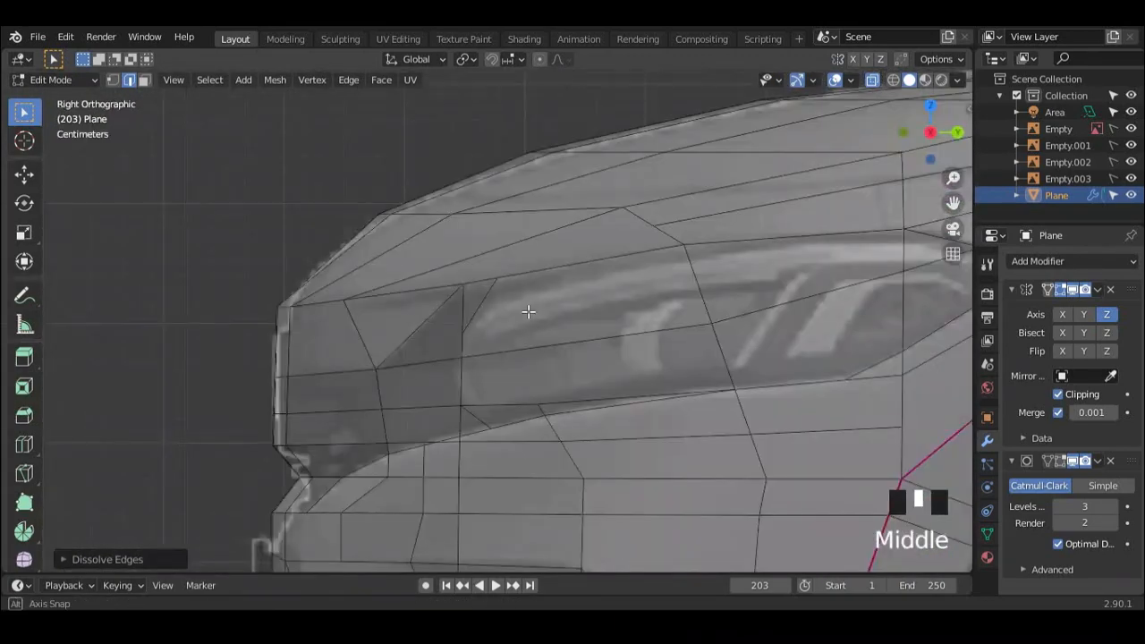
key(1)
click(499, 280)
middle_drag(463, 340, 653, 312)
scroll(694, 266, up, 2)
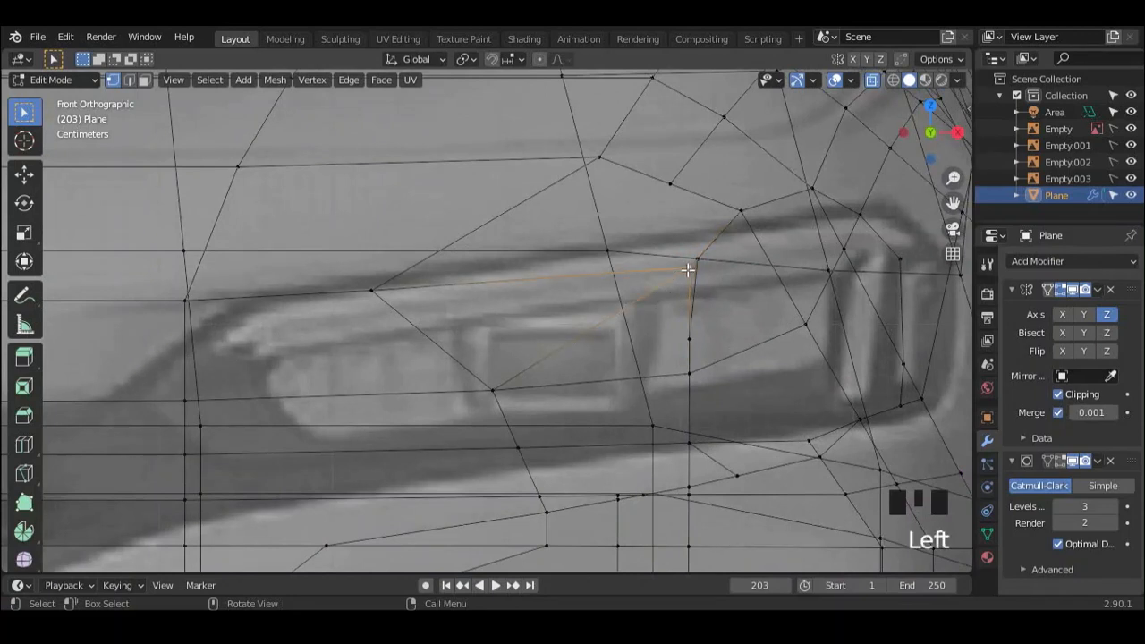
key(g)
click(467, 279)
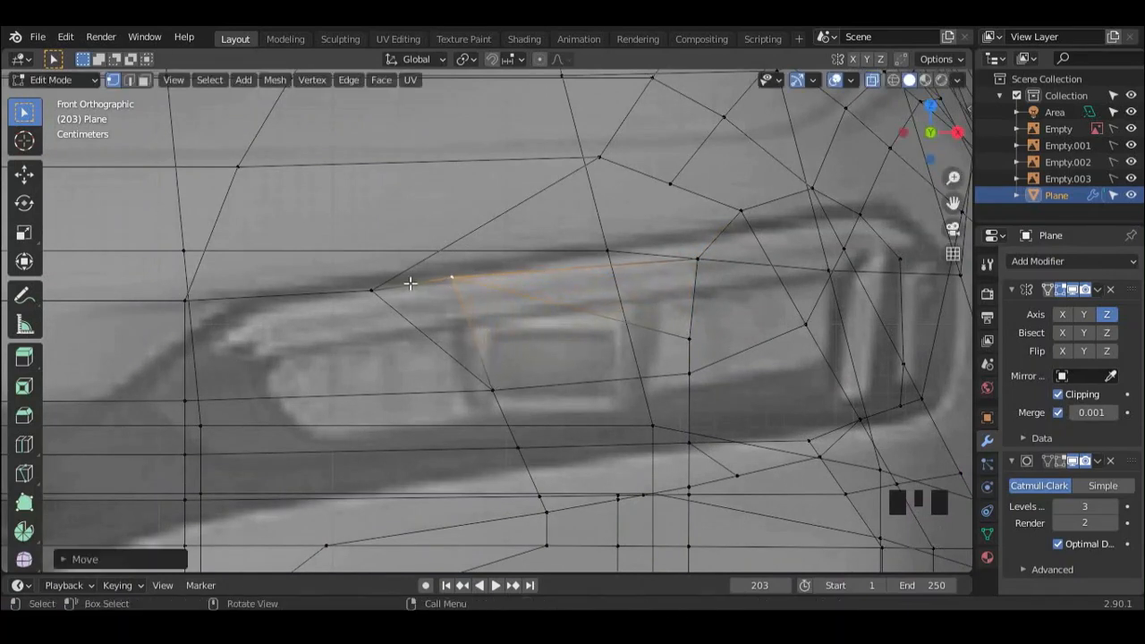
Step: Move the innermost upper headlight vertex about 0.07 m toward the car's centre, onto the lamp's inner end
shift+middle_drag(457, 279, 583, 279)
click(501, 290)
key(g)
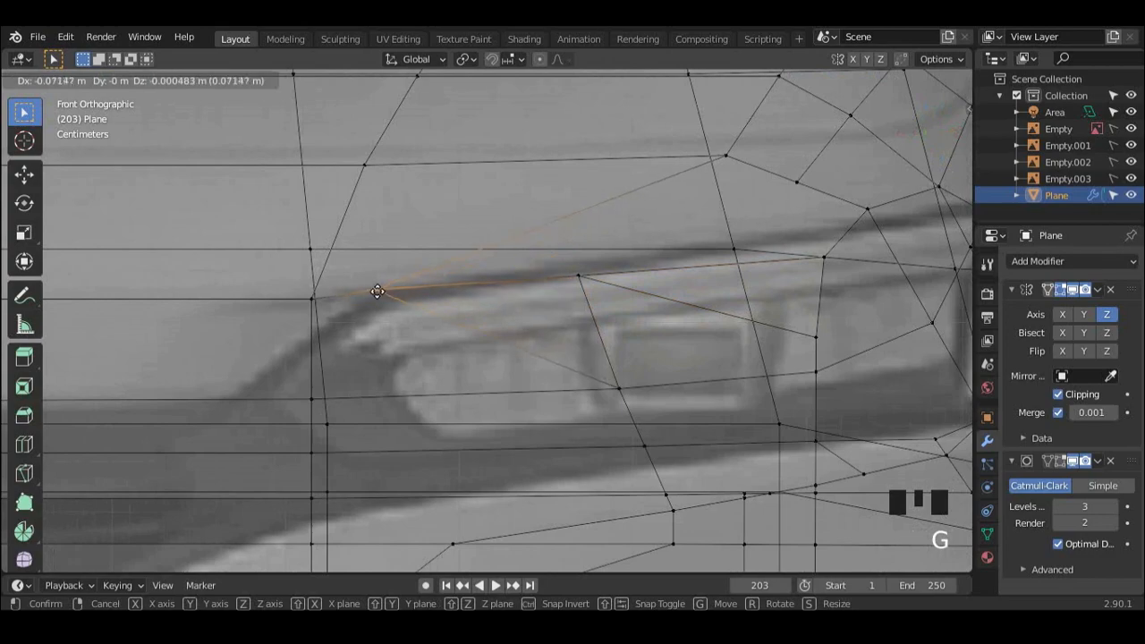
click(375, 295)
Step: Move the next vertex on the headlight's upper edge inward along the X axis in the front view
scroll(656, 295, down, 2)
middle_drag(656, 295, 480, 315)
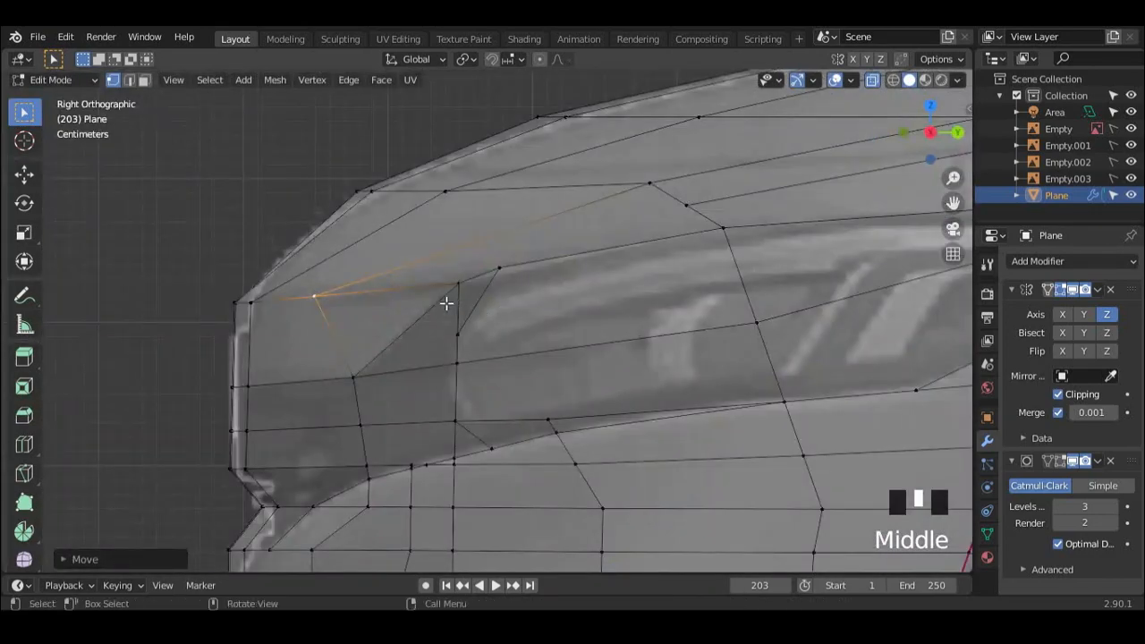
scroll(446, 304, up, 2)
middle_drag(438, 276, 778, 254)
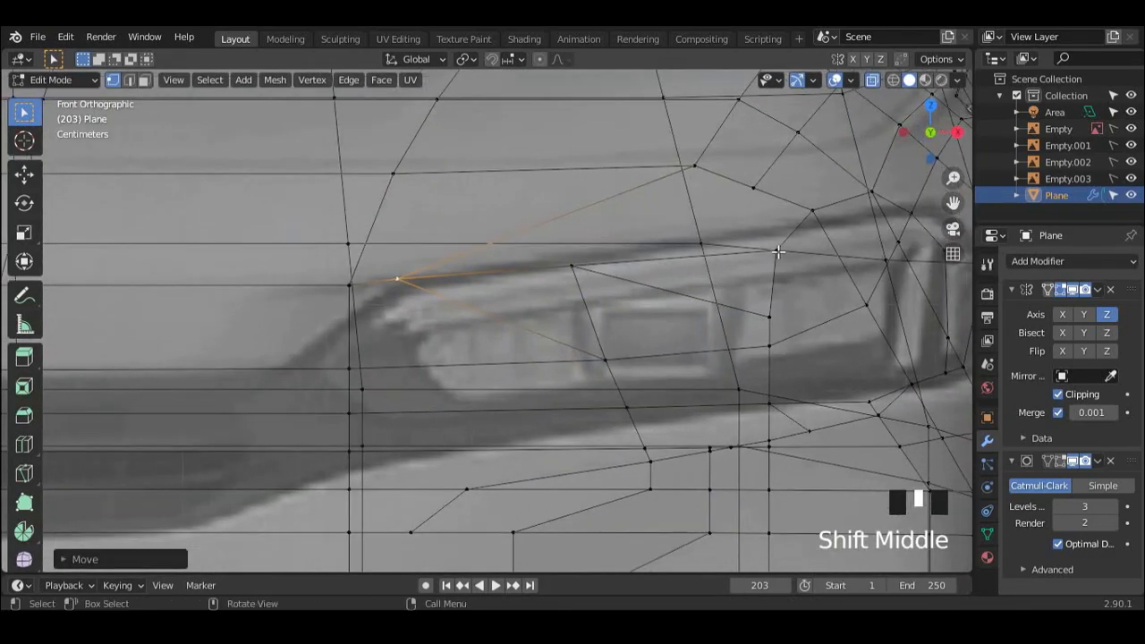
click(778, 252)
key(g)
Step: Move the middle vertex on the headlight's upper edge inward along the X axis
key(g)
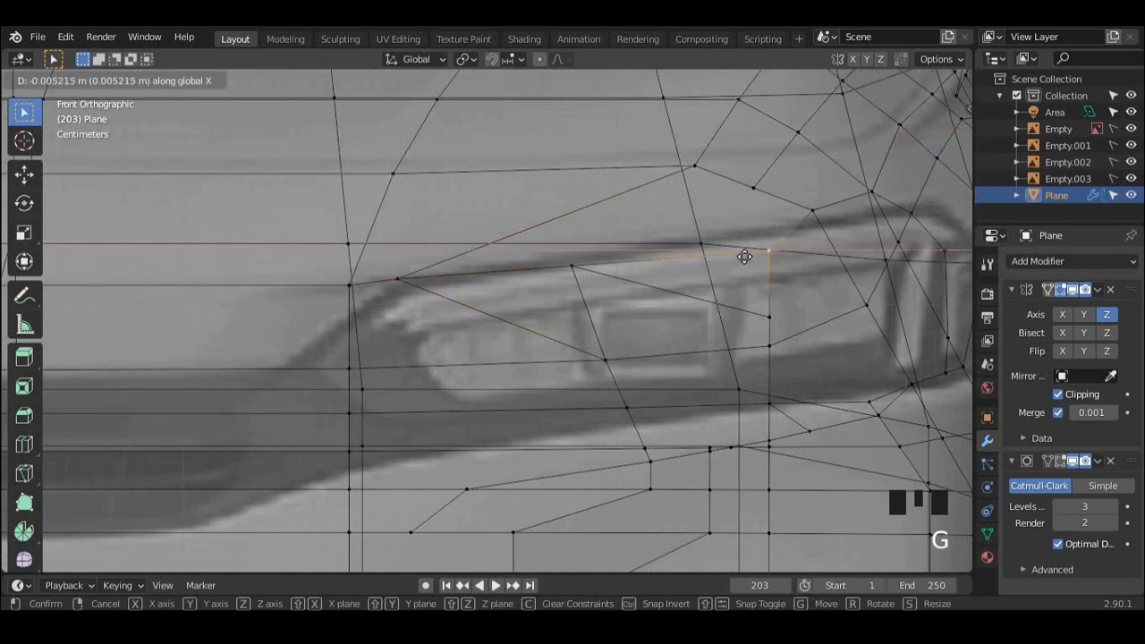
click(579, 275)
click(577, 273)
key(g)
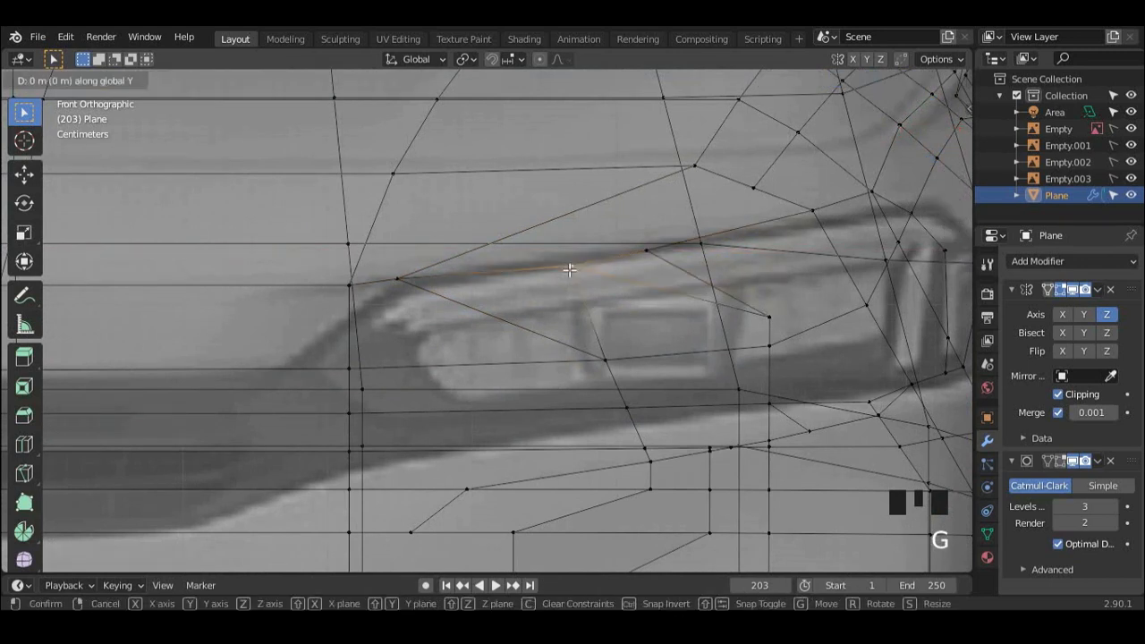
right_click(526, 269)
key(g)
key(x)
click(484, 269)
mouse_move(484, 269)
middle_down()
mouse_move(582, 298)
mouse_move(465, 299)
mouse_move(492, 276)
middle_up()
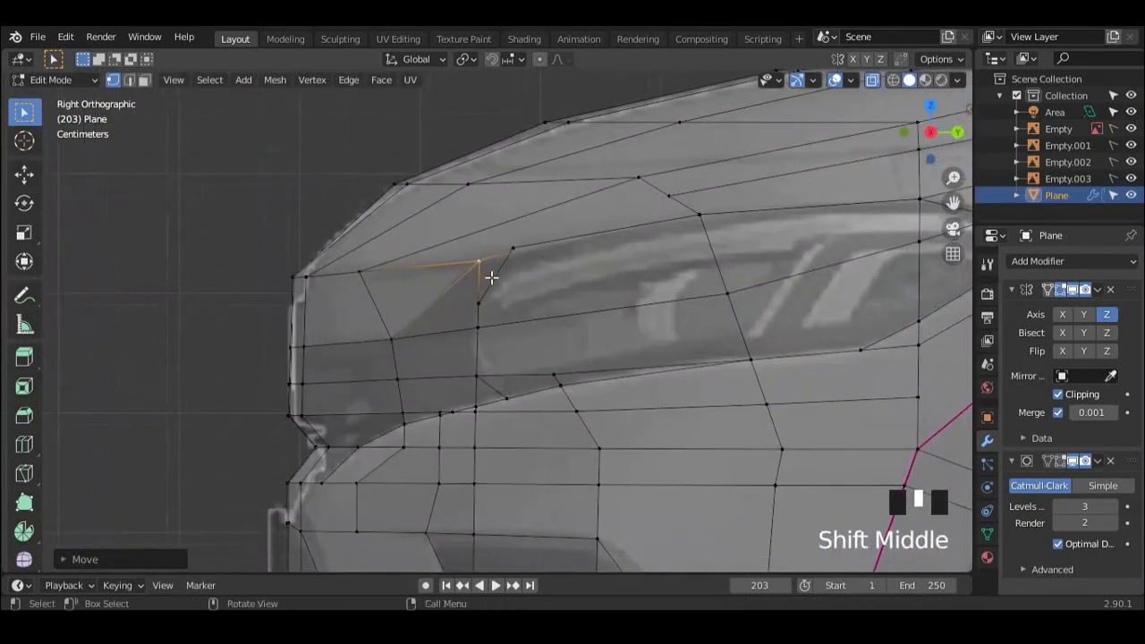
Step: Lower the vertex behind the headlight's front upper corner slightly along the Z axis in the side view
scroll(501, 273, down, 1)
scroll(498, 272, up, 2)
scroll(501, 271, down, 3)
scroll(539, 224, up, 4)
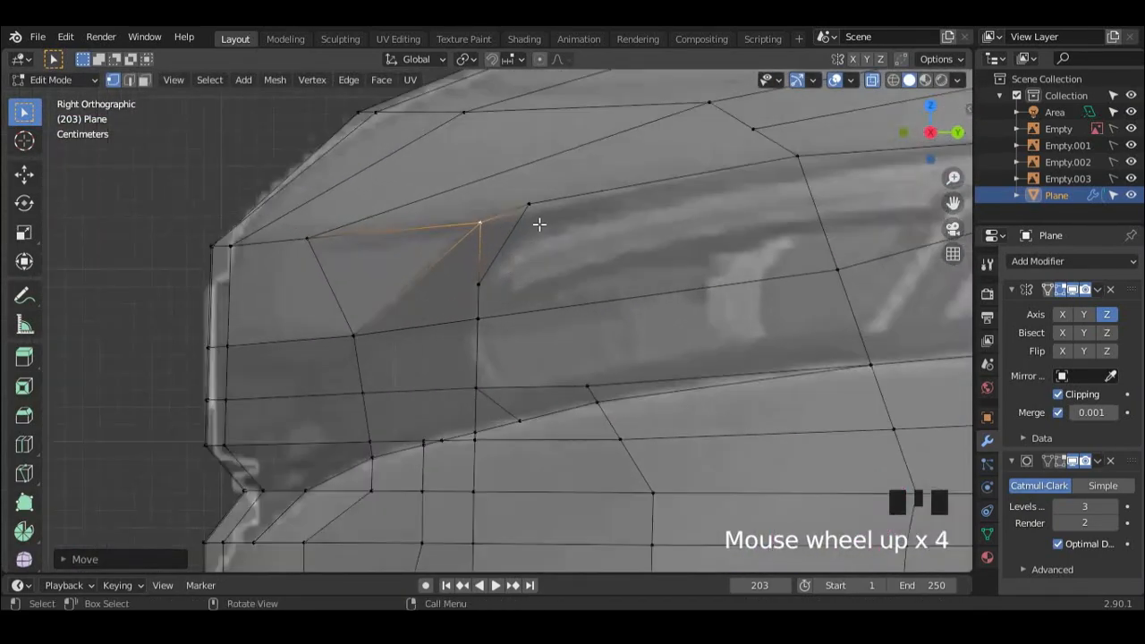
click(533, 207)
key(g)
key(z)
click(533, 216)
Step: Dissolve the redundant edges just above the headlight's lower outline
middle_drag(533, 217, 529, 352)
scroll(692, 289, down, 1)
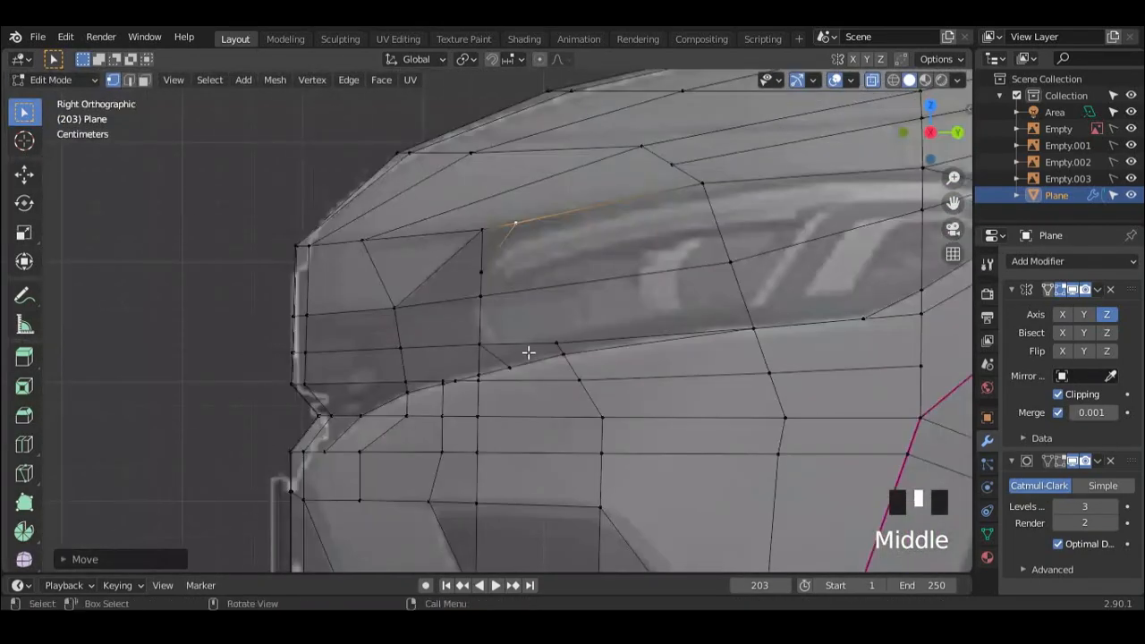
scroll(529, 353, up, 1)
key(2)
click(522, 342)
key(x)
click(519, 341)
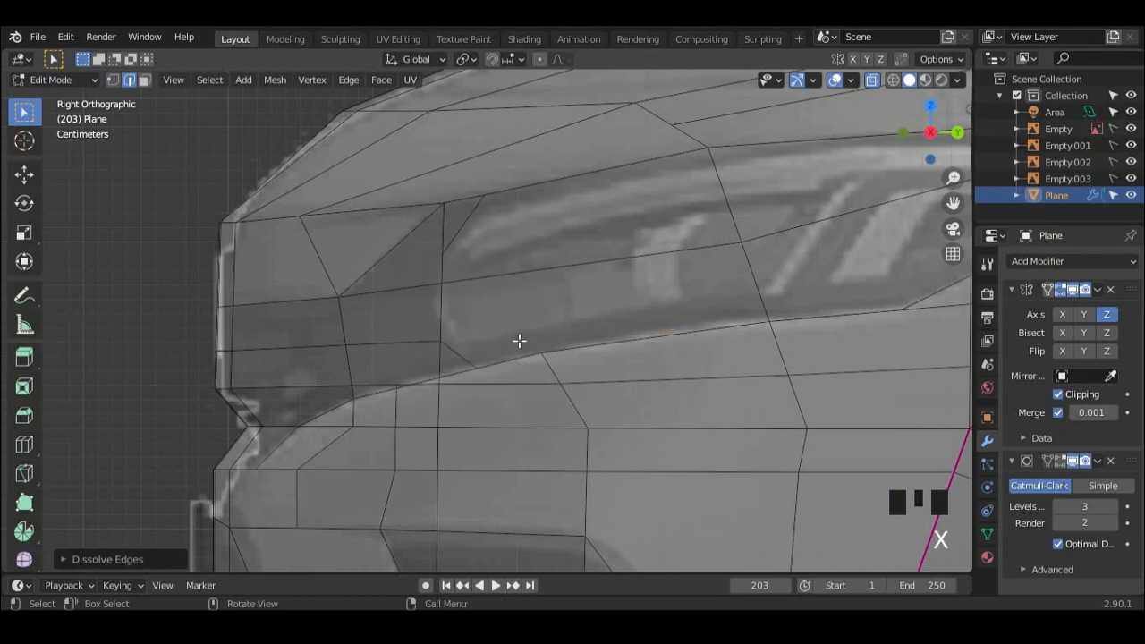
Step: Dissolve the redundant vertical edges in the panel just ahead of the headlight's front end in the side view
scroll(519, 341, up, 1)
scroll(514, 325, down, 1)
middle_drag(513, 325, 484, 351)
scroll(487, 342, up, 2)
key(1)
click(453, 341)
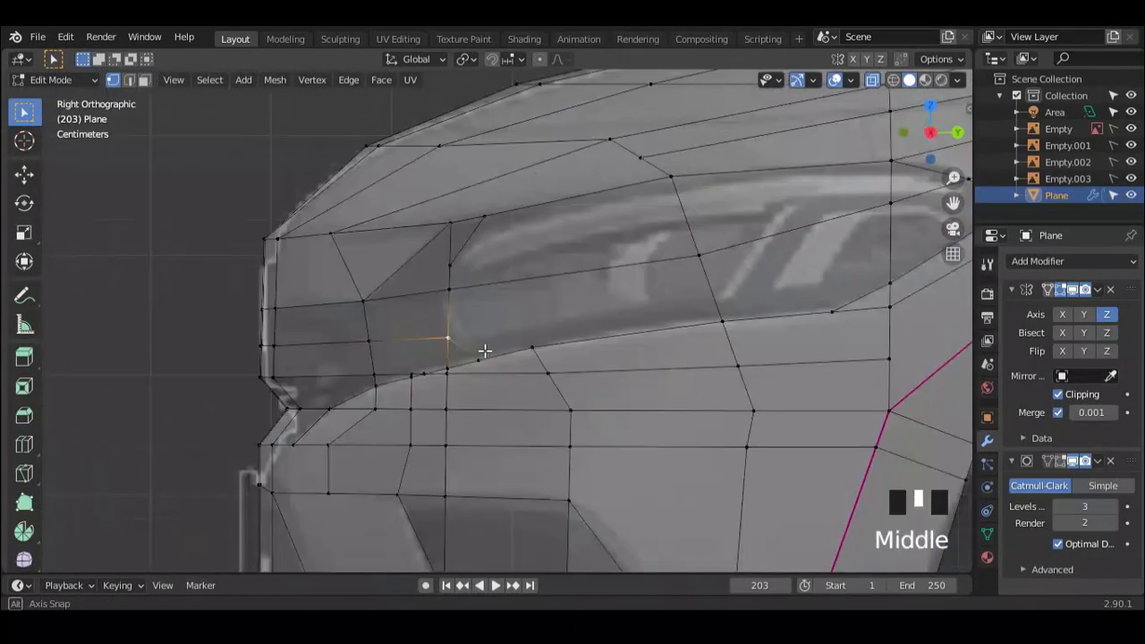
key(x)
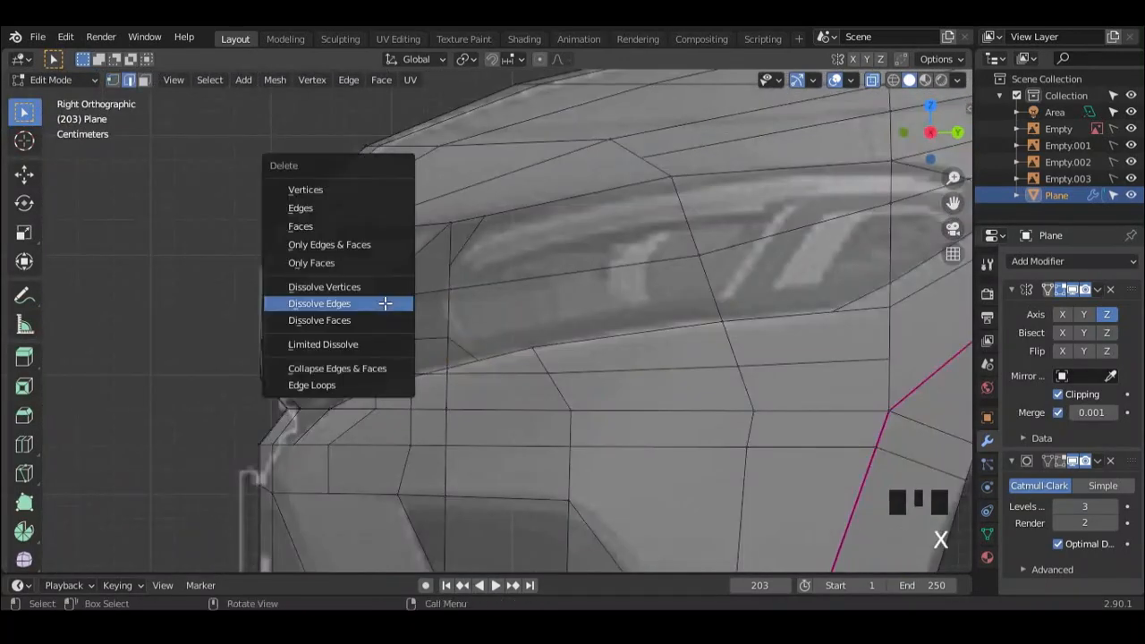
click(349, 298)
Step: Move the two vertices on the headlight's front edge inward about 0.31 m along the X axis in the front view
middle_drag(420, 325, 644, 340)
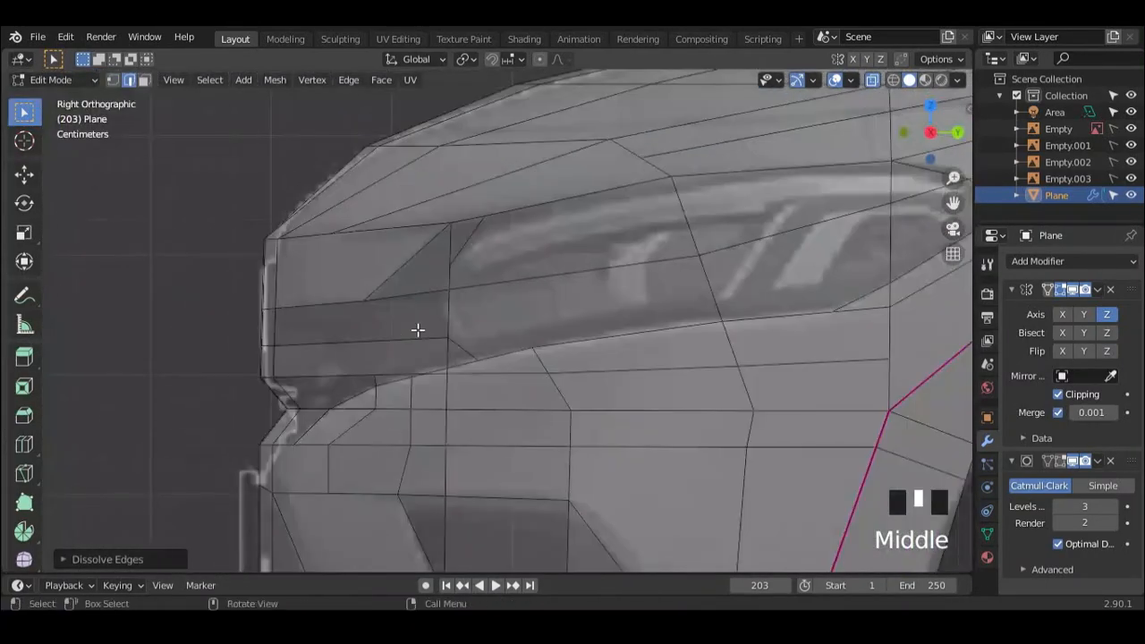
key(1)
click(449, 291)
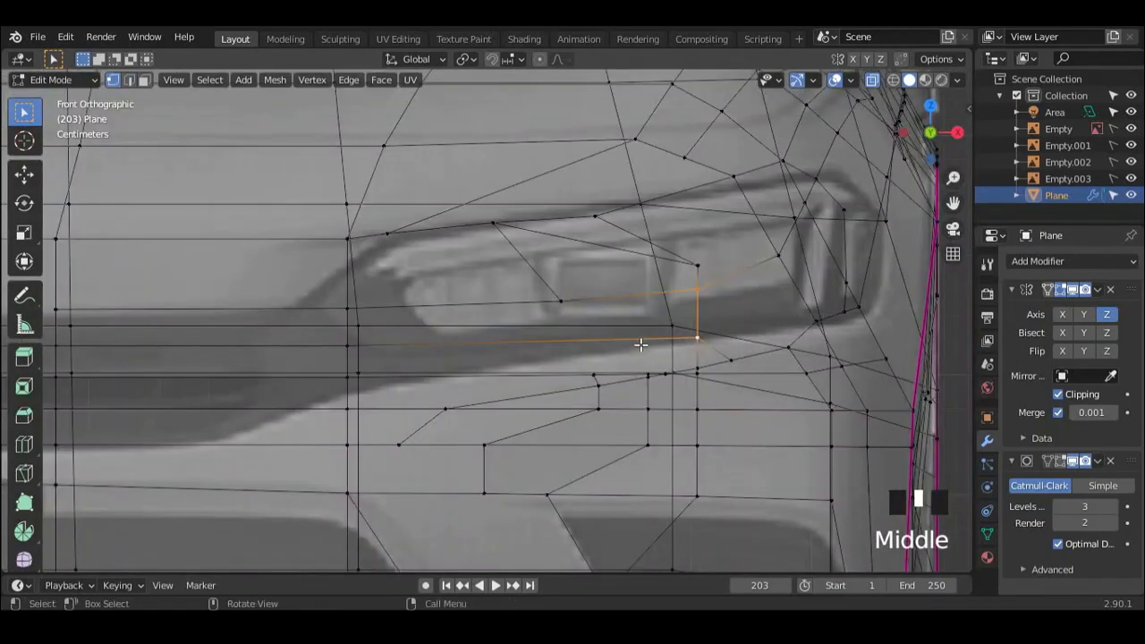
key(g)
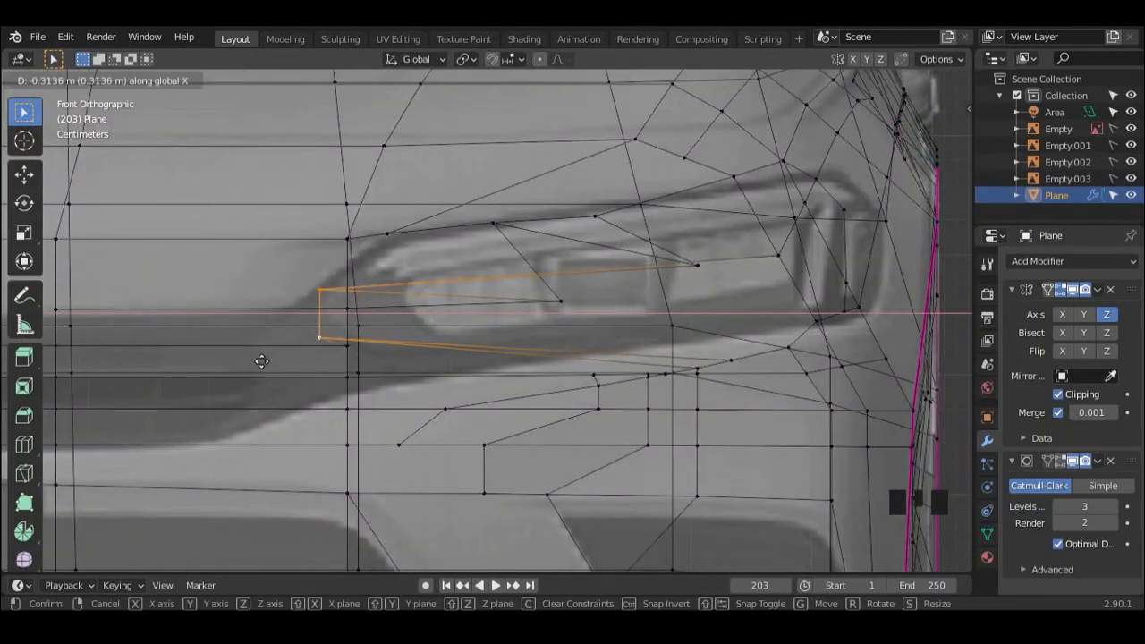
click(262, 362)
Step: Move the lower vertex of the headlight's front edge slightly back outward along the X axis
click(317, 339)
key(g)
key(x)
click(362, 339)
Step: Dissolve the edges meeting at the single vertex ahead of the headlight's front corner
scroll(364, 339, down, 3)
middle_drag(554, 342, 654, 348)
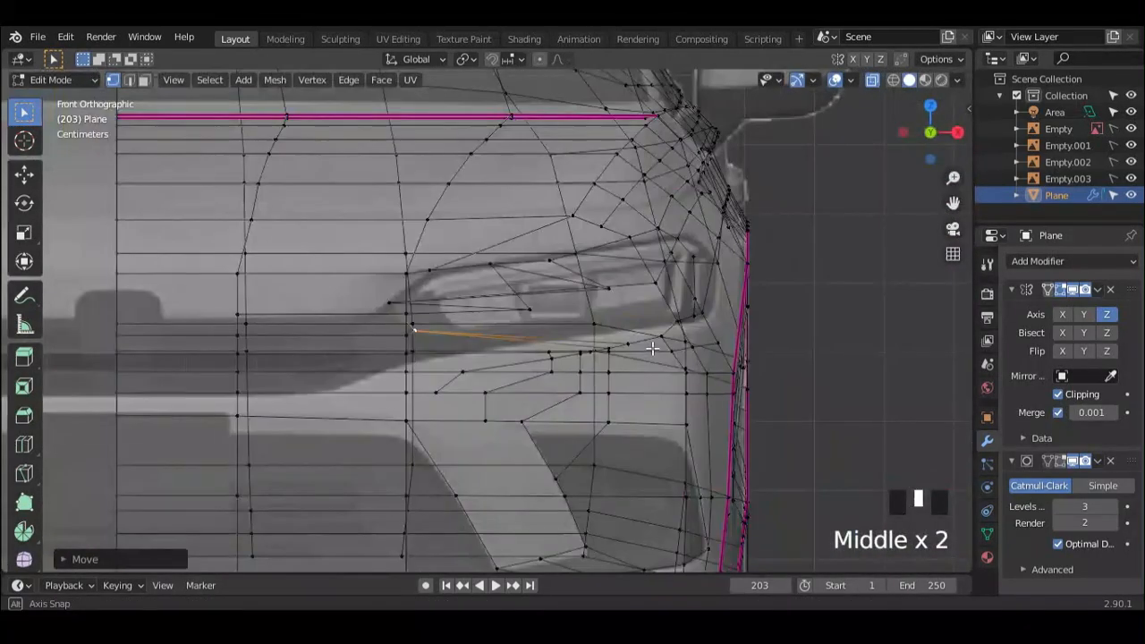
mouse_move(458, 317)
shift+middle_down()
mouse_move(468, 335)
mouse_move(537, 332)
mouse_move(378, 327)
mouse_move(447, 351)
mouse_move(468, 335)
mouse_move(429, 327)
mouse_move(447, 324)
mouse_move(463, 414)
mouse_move(475, 330)
shift+middle_up()
scroll(456, 331, down, 2)
scroll(463, 338, down, 2)
scroll(464, 338, up, 2)
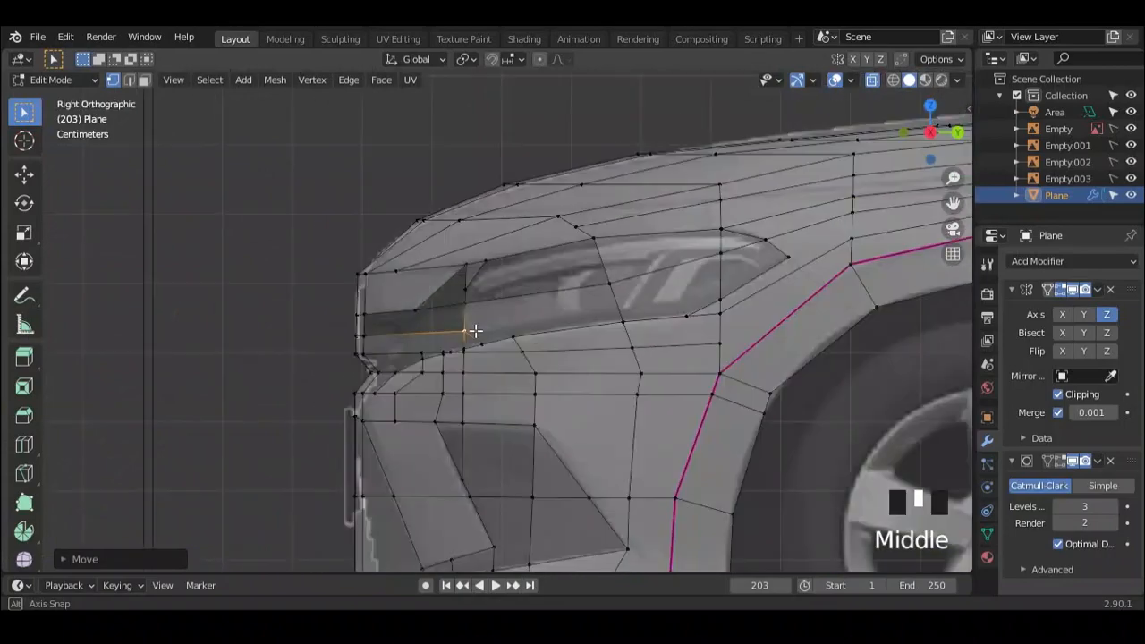
scroll(514, 326, up, 2)
scroll(532, 353, up, 1)
scroll(444, 336, down, 4)
shift+middle_drag(506, 341, 449, 328)
scroll(487, 361, up, 2)
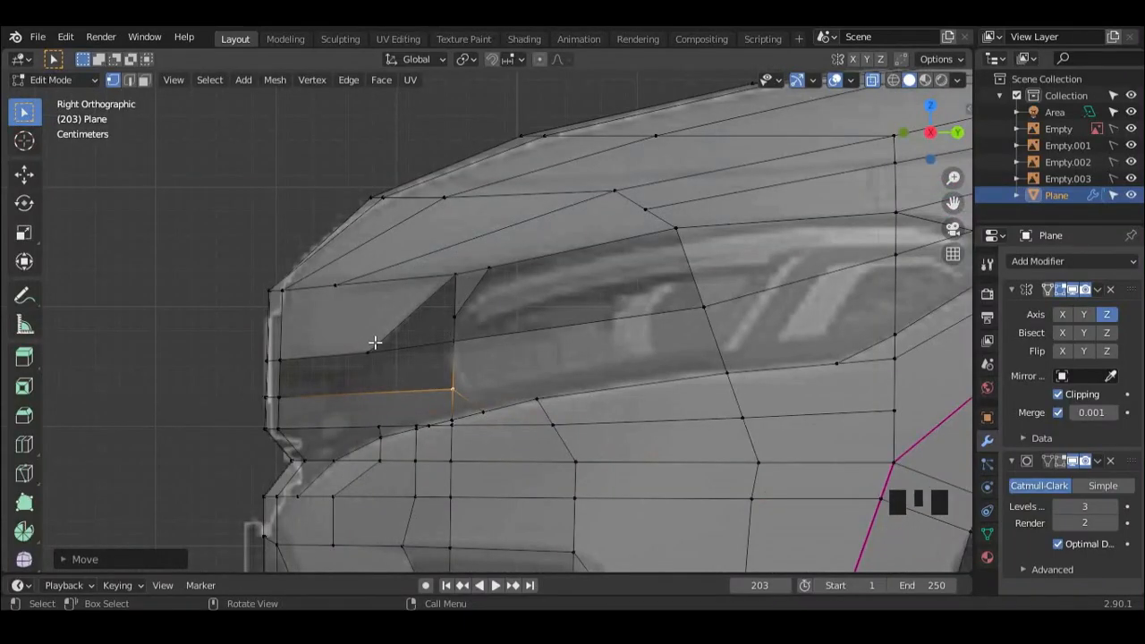
click(375, 342)
middle_drag(345, 358, 462, 335)
shift+click(379, 338)
key(x)
click(414, 334)
Step: Dissolve the short vertical edge beside the headlight's upper front corner
shift+click(510, 283)
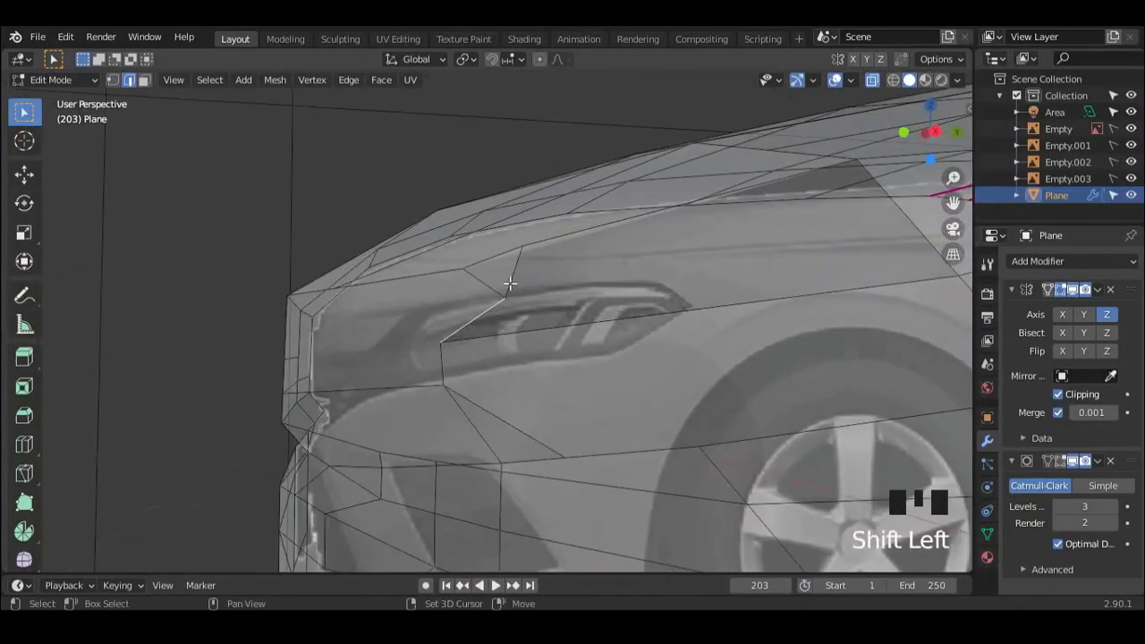
middle_drag(495, 298, 493, 310)
scroll(460, 295, up, 2)
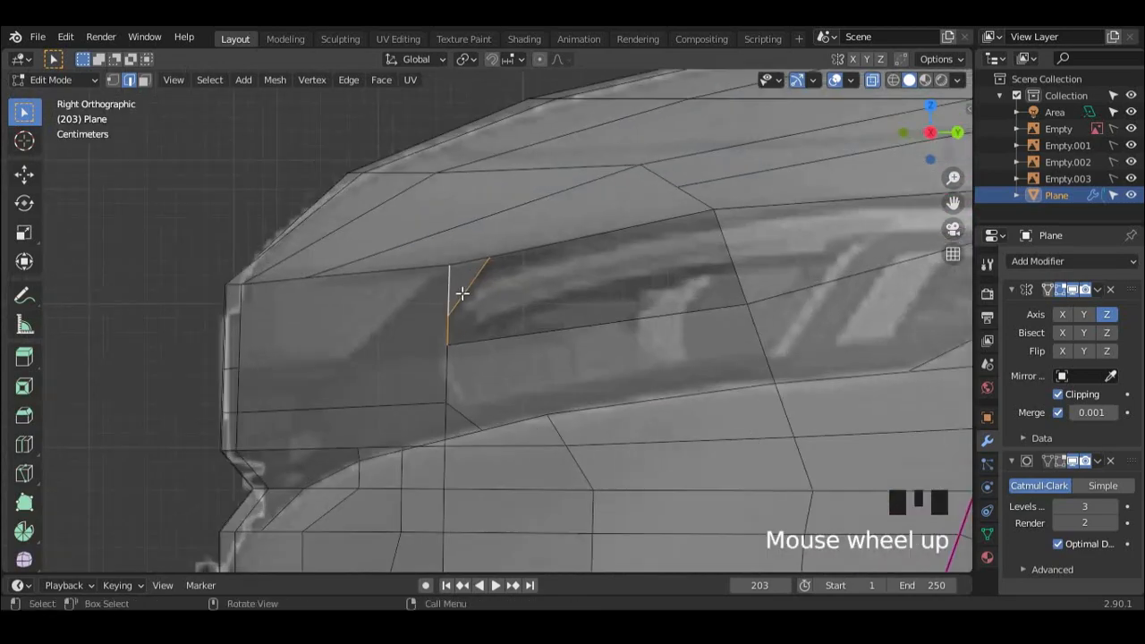
key(x)
click(448, 314)
Step: Knife-cut a vertical edge across the front part of the headlight from its lower outline vertex to its upper outline
scroll(456, 326, down, 3)
mouse_move(457, 332)
middle_down()
mouse_move(528, 358)
mouse_move(572, 439)
mouse_move(450, 334)
middle_up()
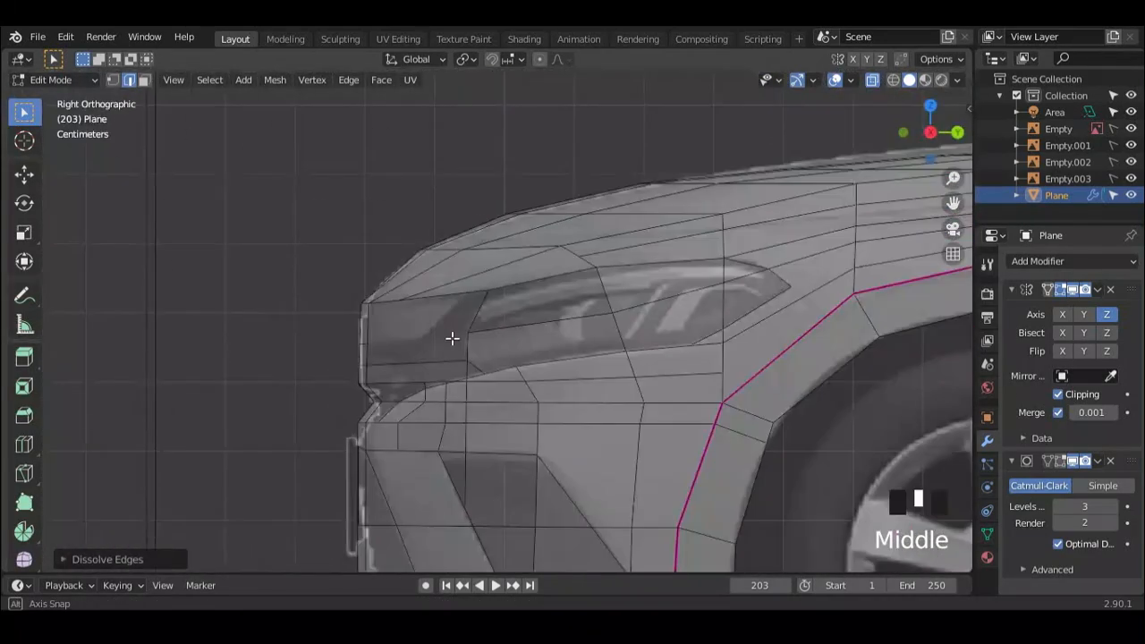
scroll(545, 381, up, 2)
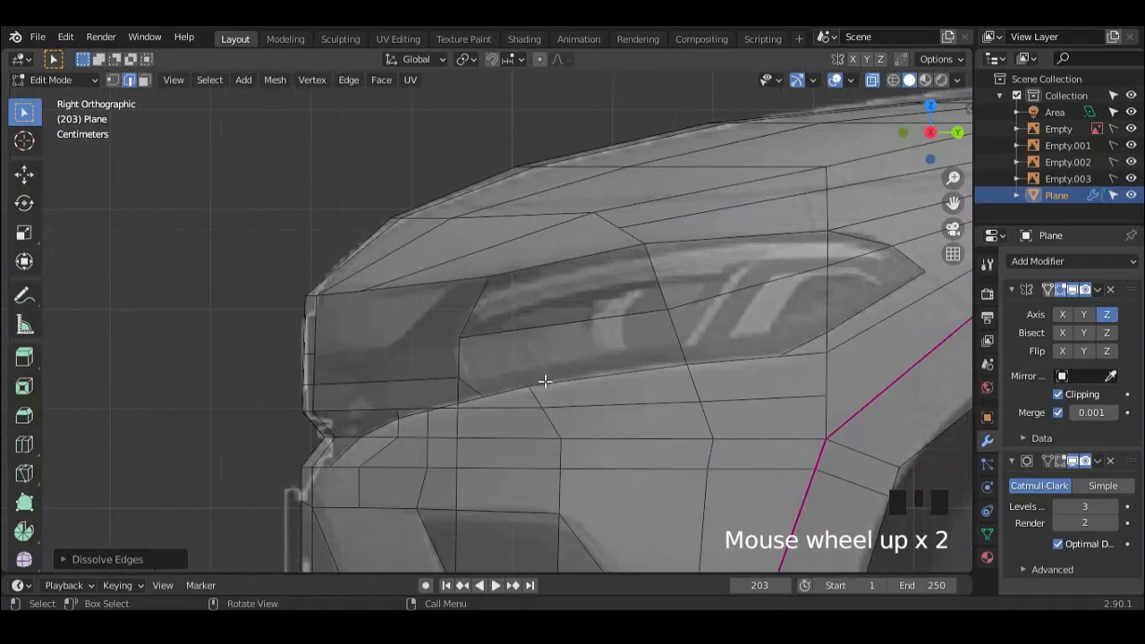
key(k)
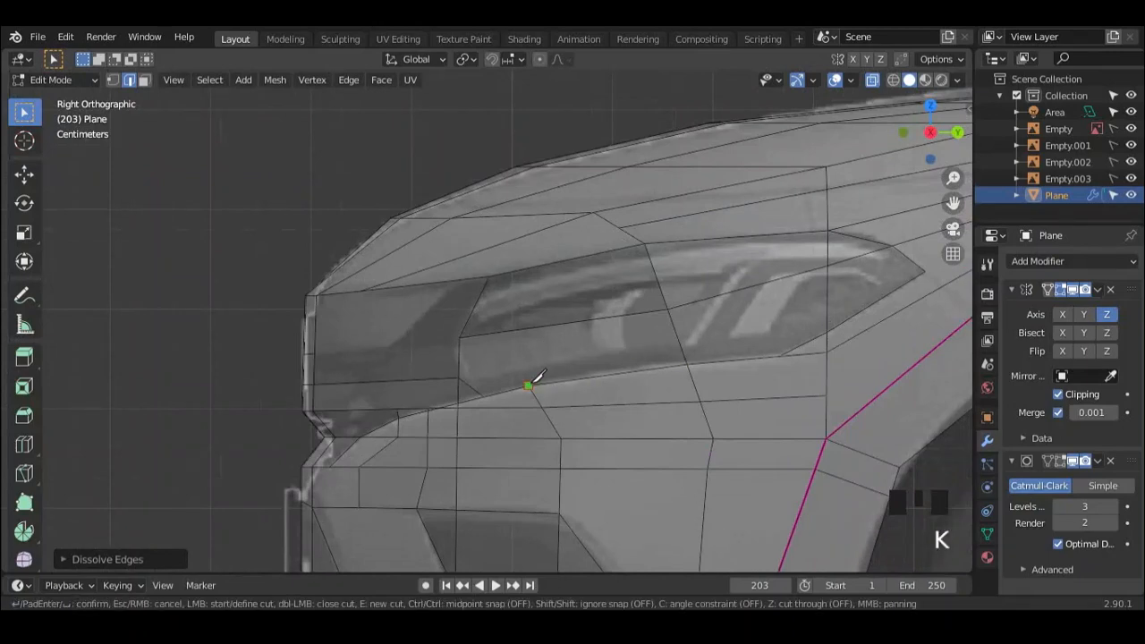
click(536, 267)
key(Return)
Step: Move the middle vertex of the headlight's vertical cut outward along the X axis in the front view
scroll(528, 324, down, 2)
middle_drag(529, 325, 642, 355)
key(1)
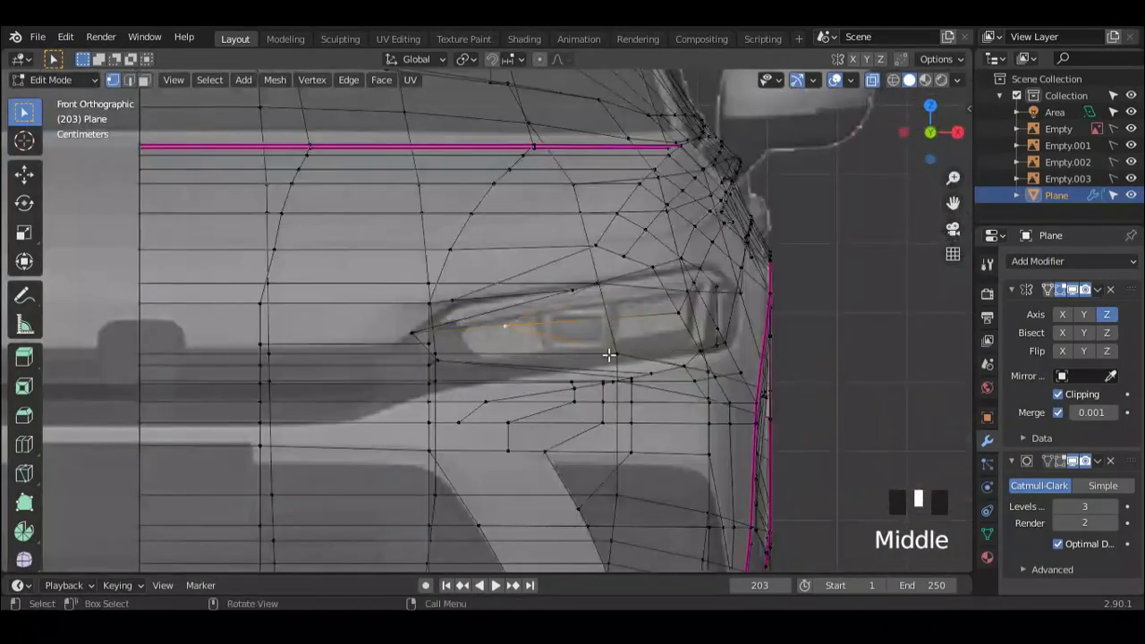
key(g)
key(x)
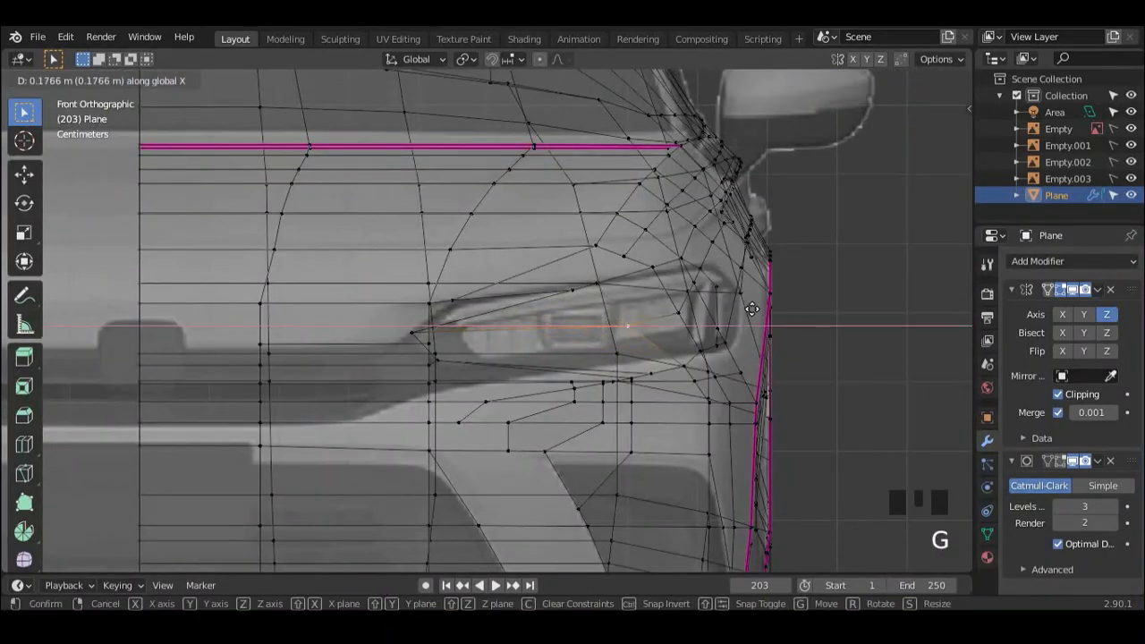
click(766, 306)
Step: Reposition the vertex at the headlight's front tip to match the side reference image
middle_drag(766, 306, 514, 325)
scroll(486, 347, up, 2)
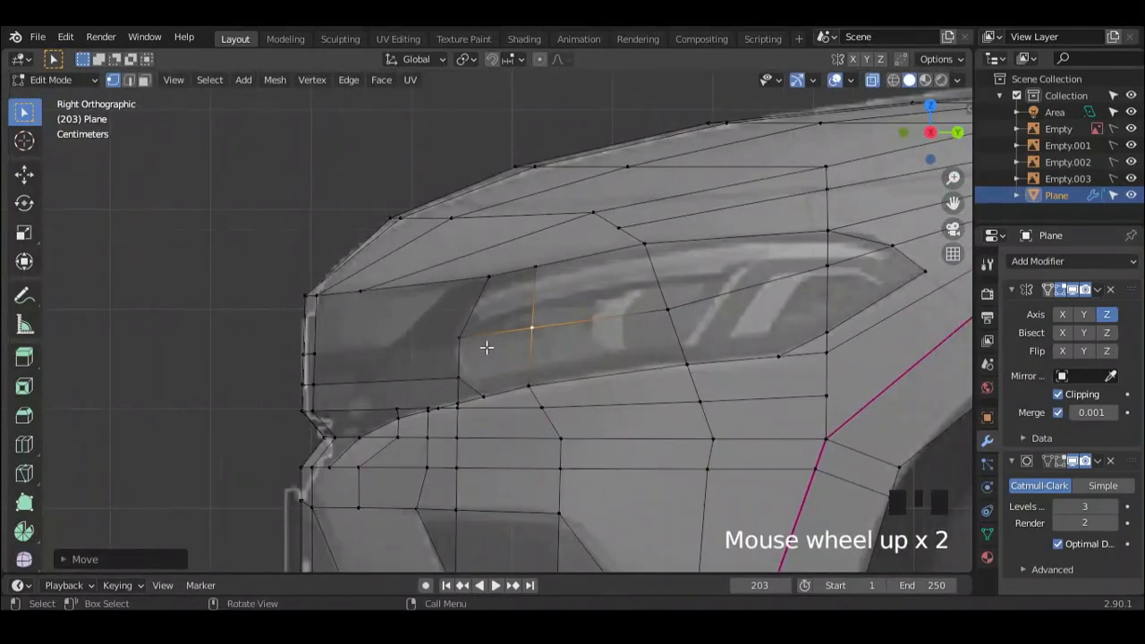
scroll(673, 310, down, 3)
mouse_move(674, 310)
shift+middle_down()
mouse_move(559, 280)
mouse_move(662, 295)
shift+middle_up()
scroll(558, 280, down, 1)
scroll(662, 295, down, 1)
shift+middle_drag(626, 299, 555, 340)
middle_drag(554, 340, 586, 334)
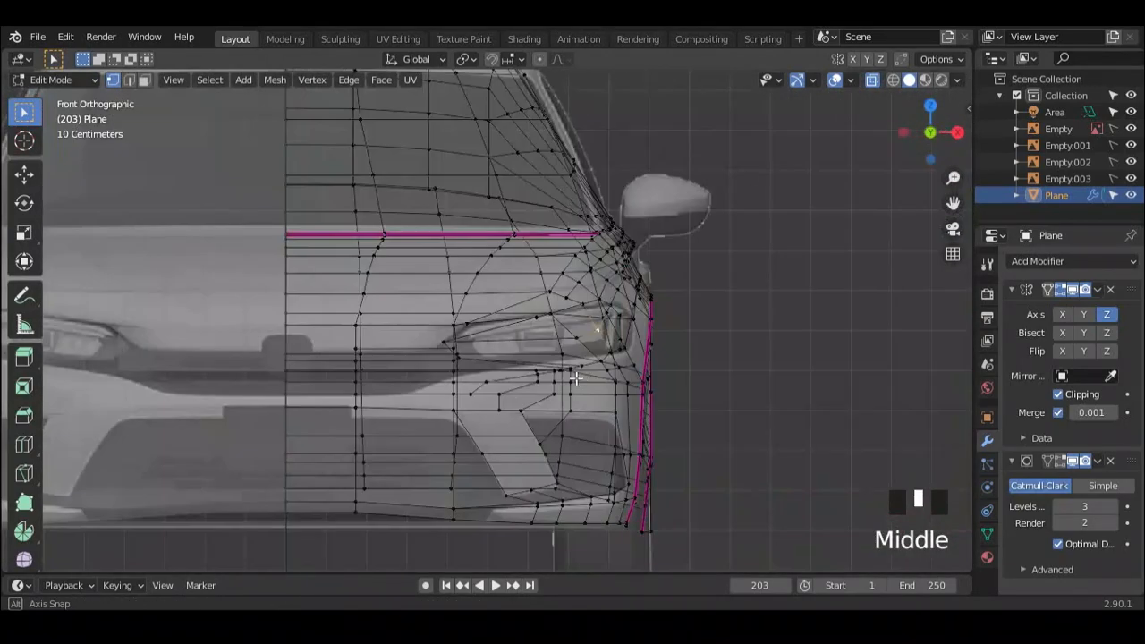
scroll(467, 360, up, 5)
middle_drag(468, 360, 295, 376)
key(g)
click(323, 365)
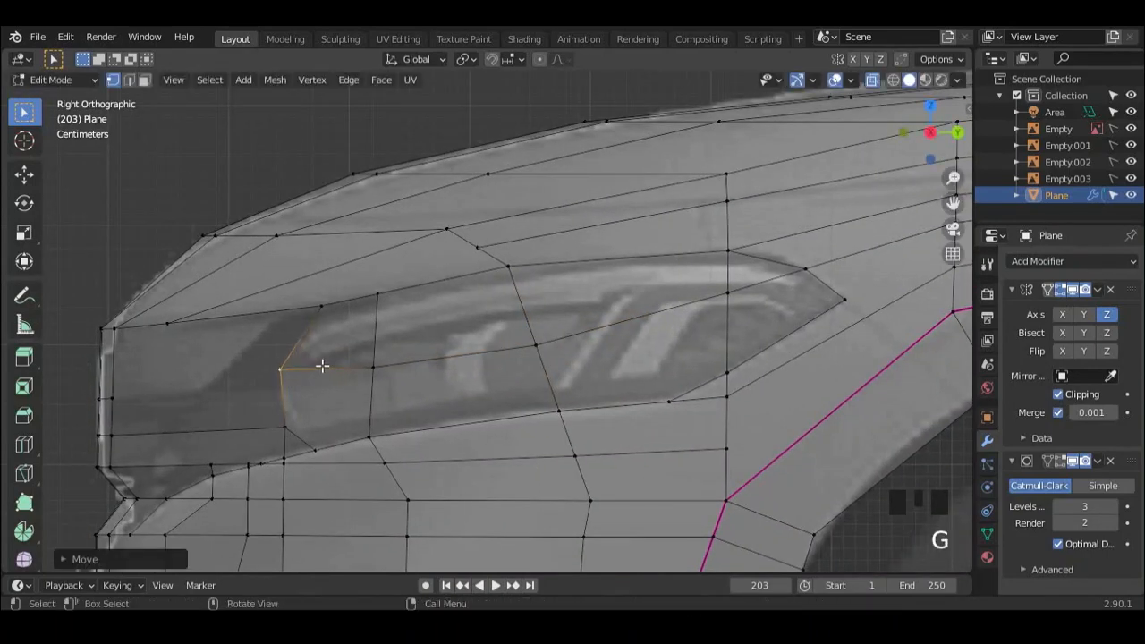
Step: Raise the next two vertices along the headlight's middle horizontal line in the side view
click(377, 369)
key(g)
click(372, 359)
click(531, 350)
key(g)
click(535, 329)
Step: Knife-cut an edge line just inside the headlight's upper outline from its front tip toward the rear
middle_drag(384, 396, 371, 374)
middle_drag(388, 373, 593, 392)
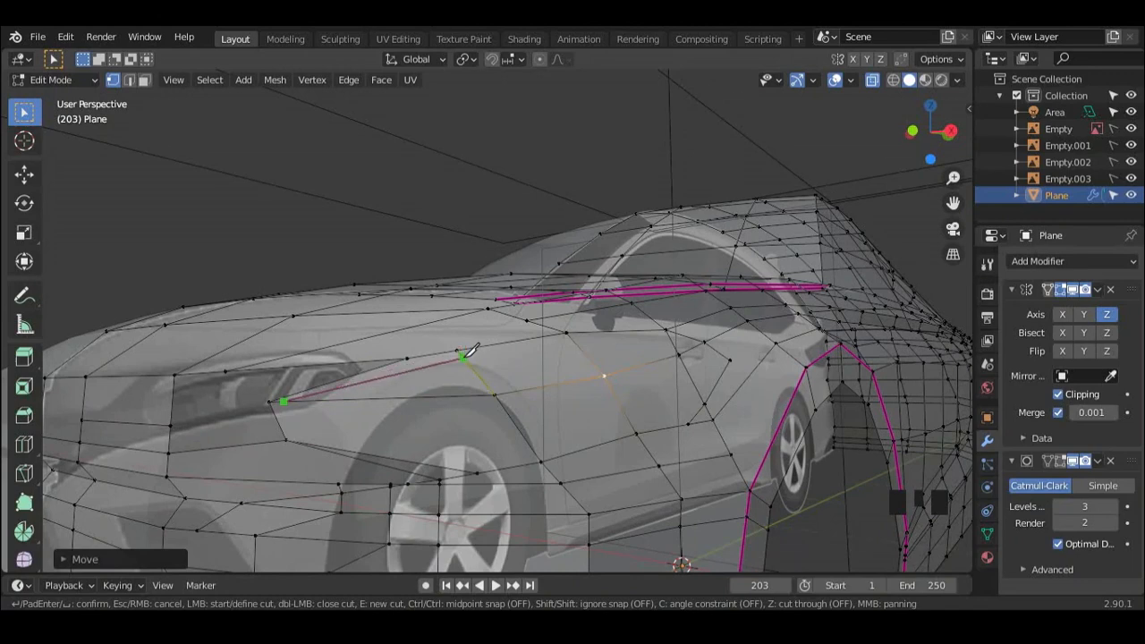
middle_drag(680, 331, 609, 370)
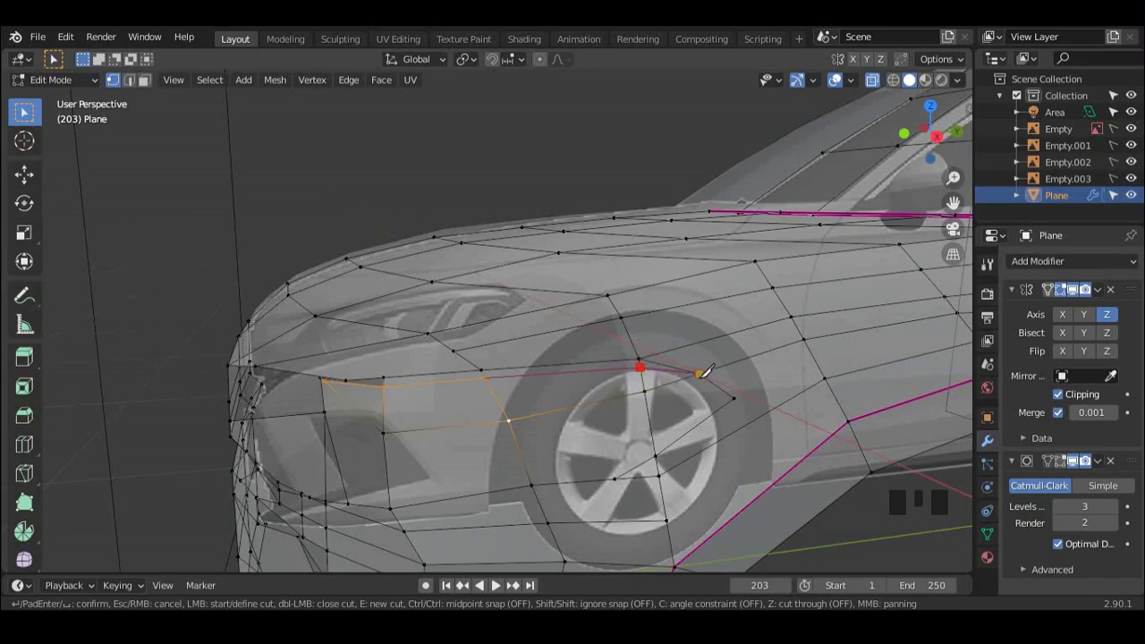
middle_drag(706, 371, 519, 405)
Step: Examine the headlight and front-end surface with X-ray turned off and the overlays briefly hidden
scroll(509, 409, down, 2)
click(873, 81)
middle_drag(577, 356, 589, 305)
scroll(588, 304, up, 2)
shift+middle_drag(588, 304, 527, 254)
scroll(577, 307, down, 2)
click(835, 79)
click(835, 79)
click(873, 81)
middle_drag(529, 371, 522, 322)
Step: Dissolve the two redundant vertical edge runs in the bumper below the headlight's front end
scroll(398, 295, up, 2)
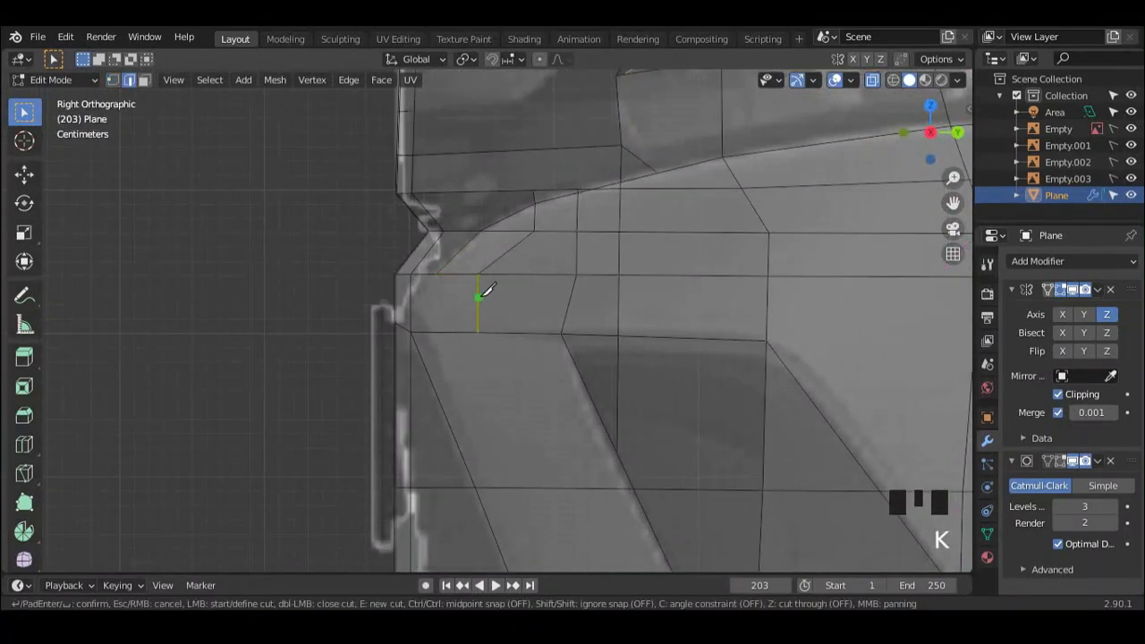
shift+middle_drag(529, 244, 513, 276)
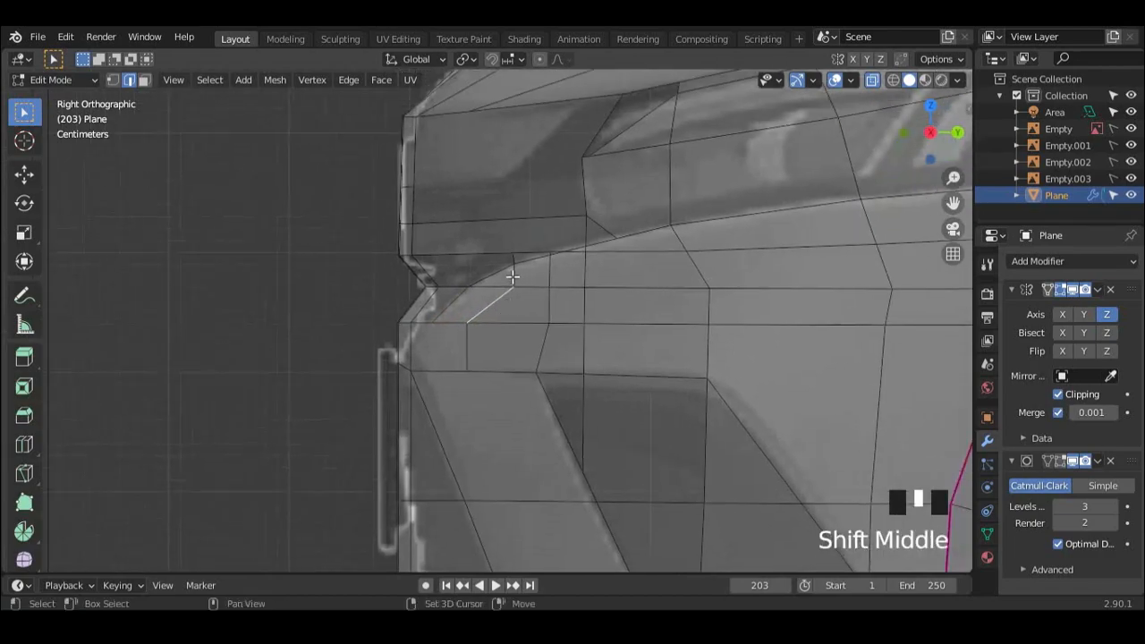
mouse_move(544, 349)
middle_down()
mouse_move(619, 381)
mouse_move(652, 381)
mouse_move(624, 352)
mouse_move(564, 341)
middle_up()
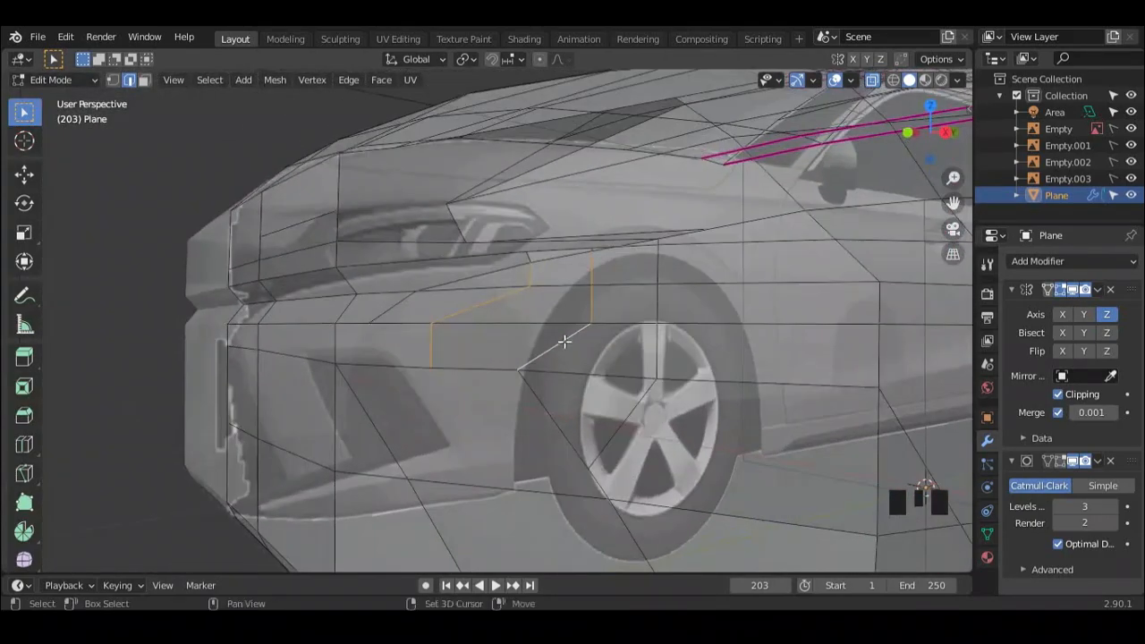
middle_drag(597, 261, 567, 319)
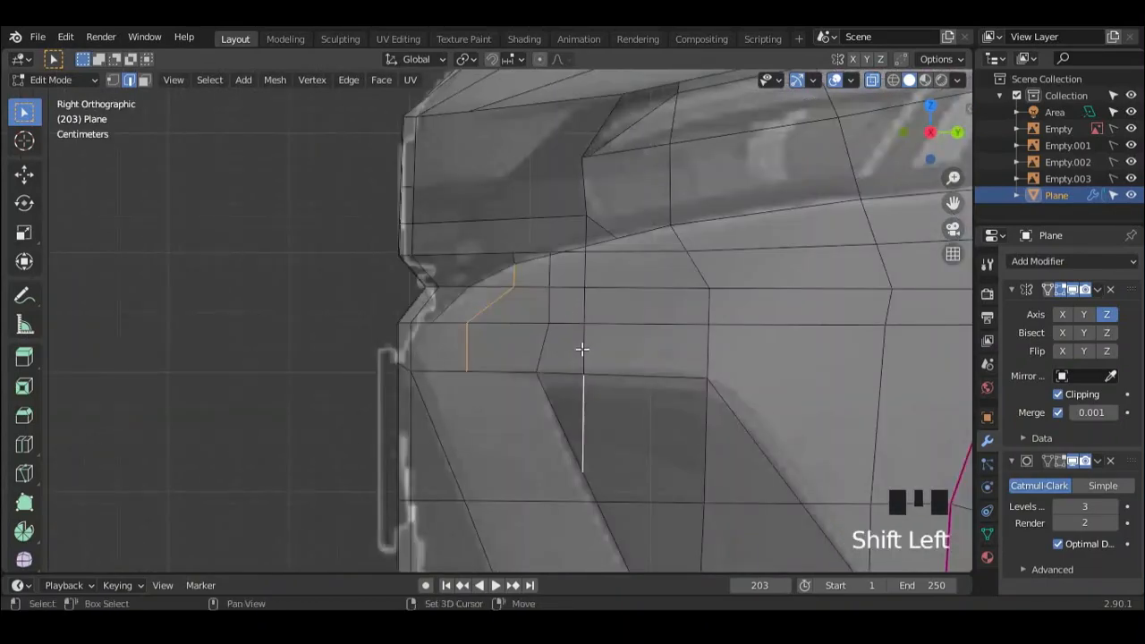
ctrl+click(586, 272)
middle_drag(588, 274, 548, 310)
key(x)
click(636, 350)
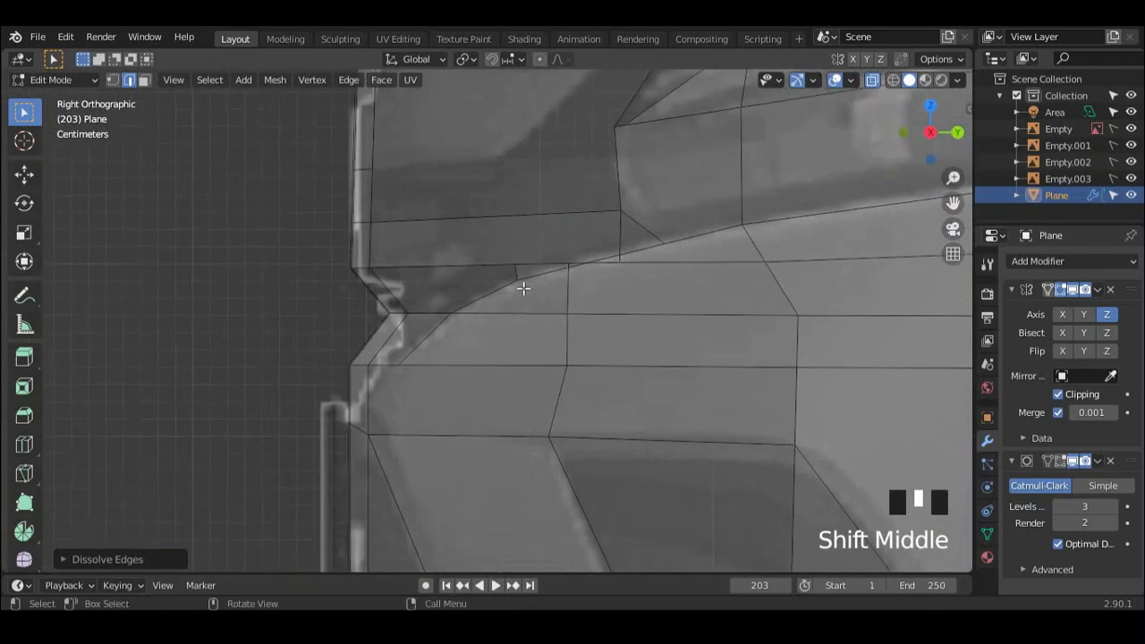
key(x)
click(549, 310)
Step: Merge the closely spaced vertices on the bumper's upper curve below the headlight's front end
scroll(555, 324, up, 4)
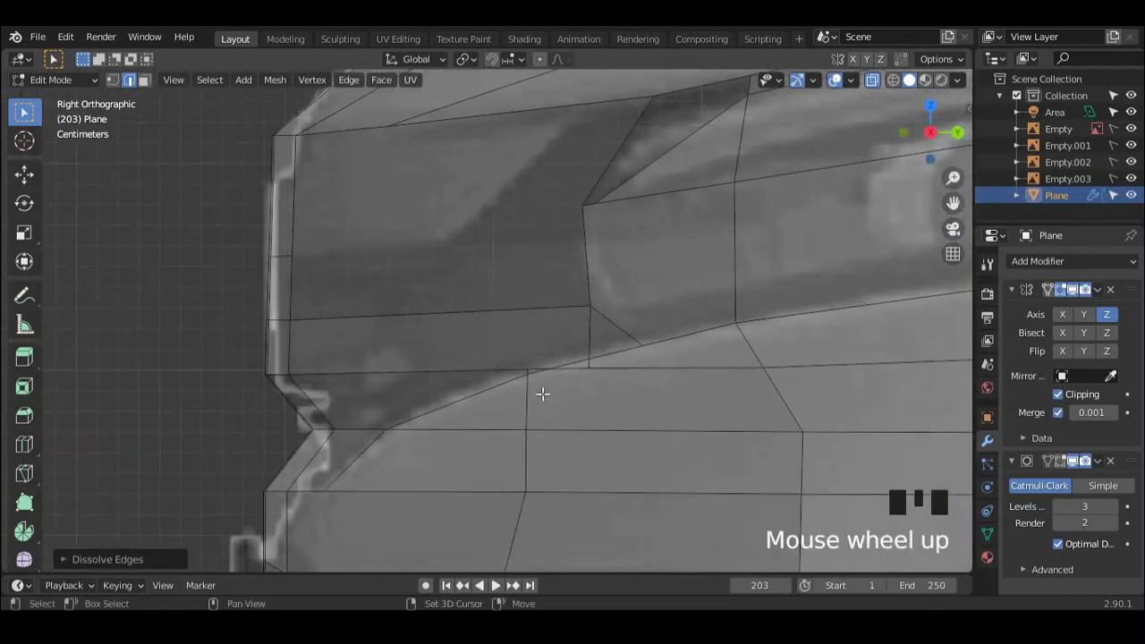
key(1)
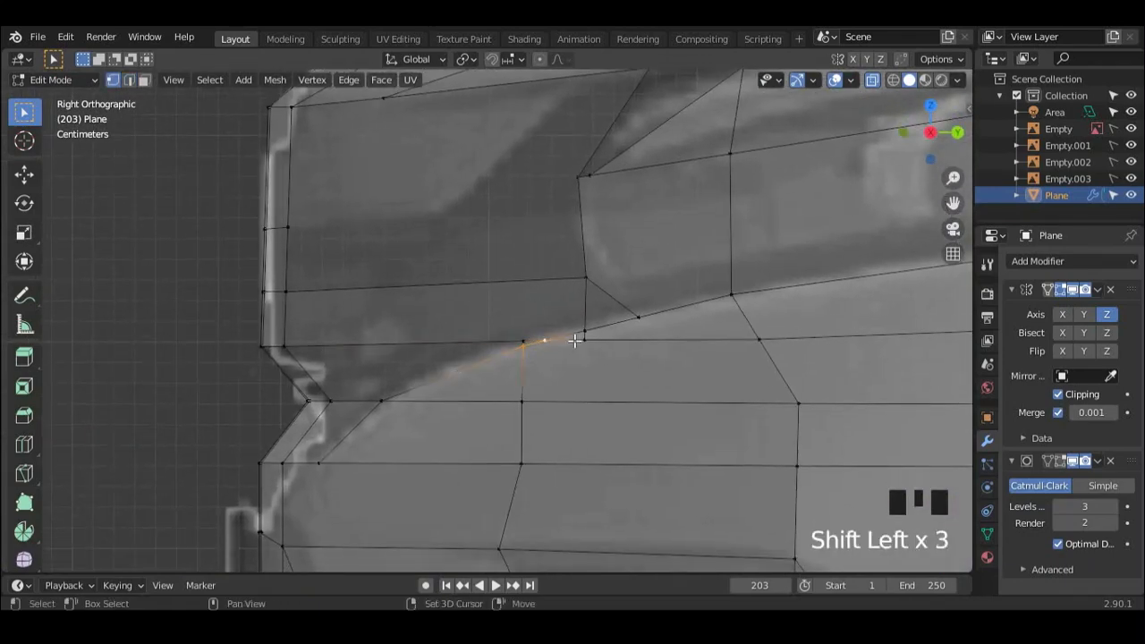
key(m)
click(623, 379)
Step: Dissolve the short leftover edge below the headlight's lower front corner
scroll(609, 378, down, 1)
shift+middle_drag(590, 379, 583, 373)
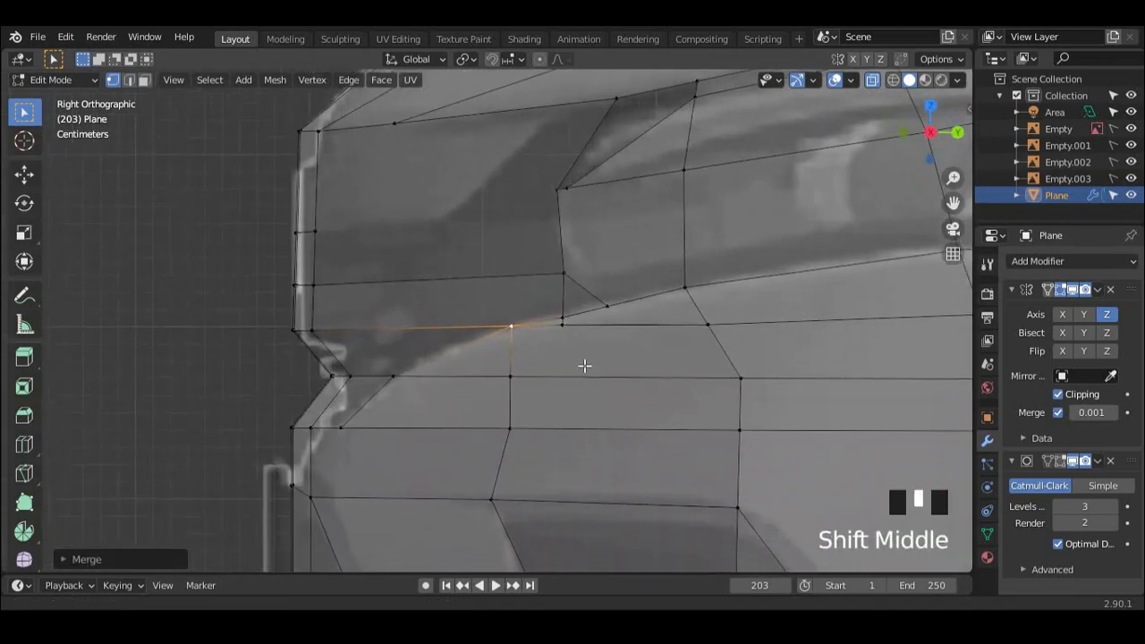
scroll(600, 339, up, 4)
key(2)
shift+click(634, 343)
key(x)
click(633, 343)
Step: Knife-cut an edge line just inside the headlight's lower outline from its lower front corner toward the rear
scroll(633, 343, down, 10)
scroll(528, 381, up, 2)
middle_drag(529, 381, 556, 373)
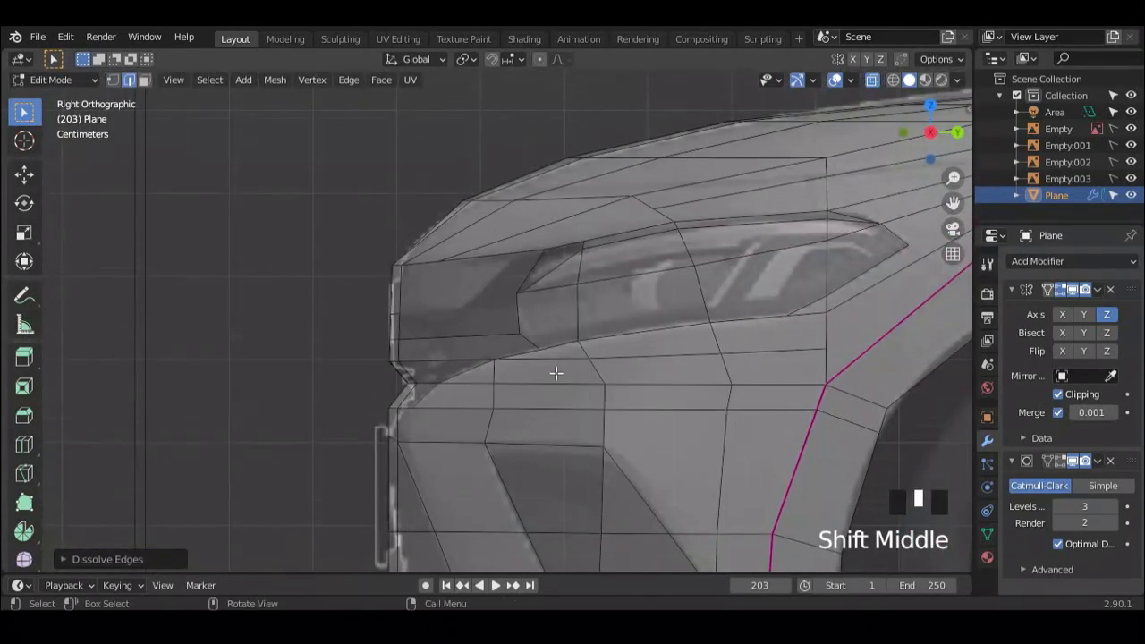
scroll(531, 328, up, 2)
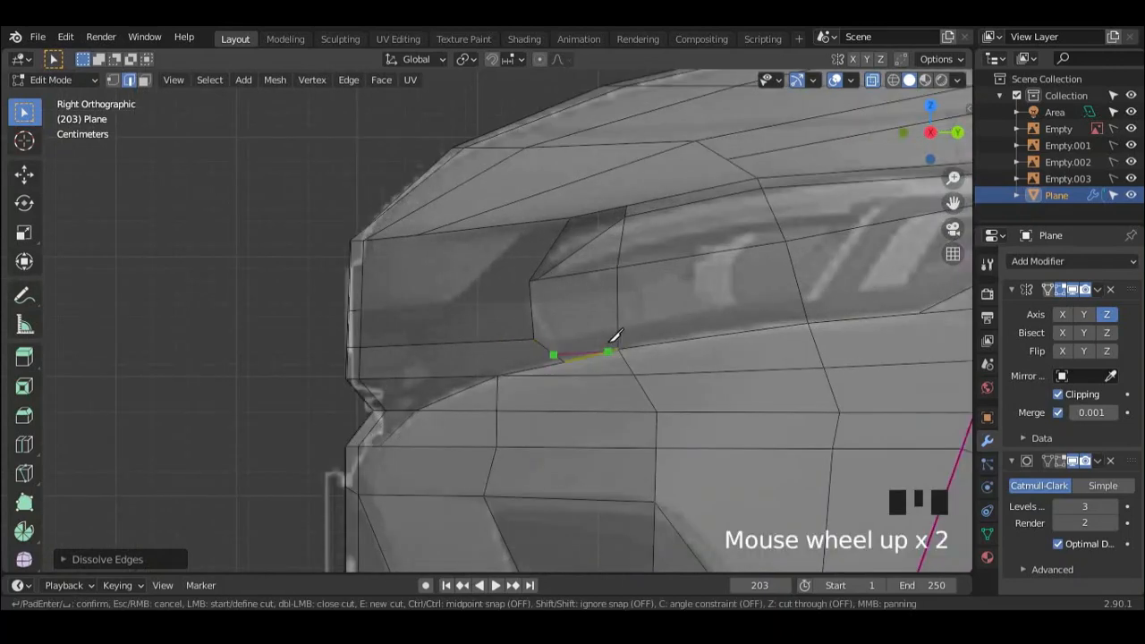
shift+middle_drag(816, 304, 428, 352)
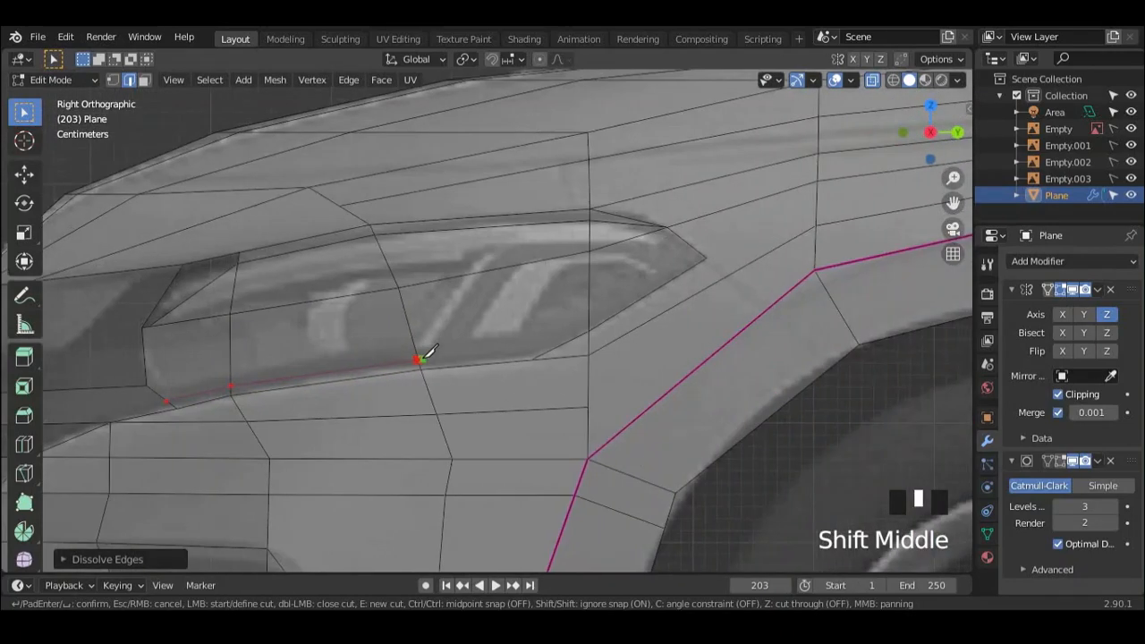
key(Return)
Step: Relax the edge line just inside the headlight's upper outline three times
middle_drag(524, 358, 620, 353)
scroll(383, 376, up, 2)
key(ctrl+alt+a)
key(ctrl+alt+a)
key(ctrl+alt+a)
middle_drag(456, 425, 449, 360)
ctrl+click(449, 361)
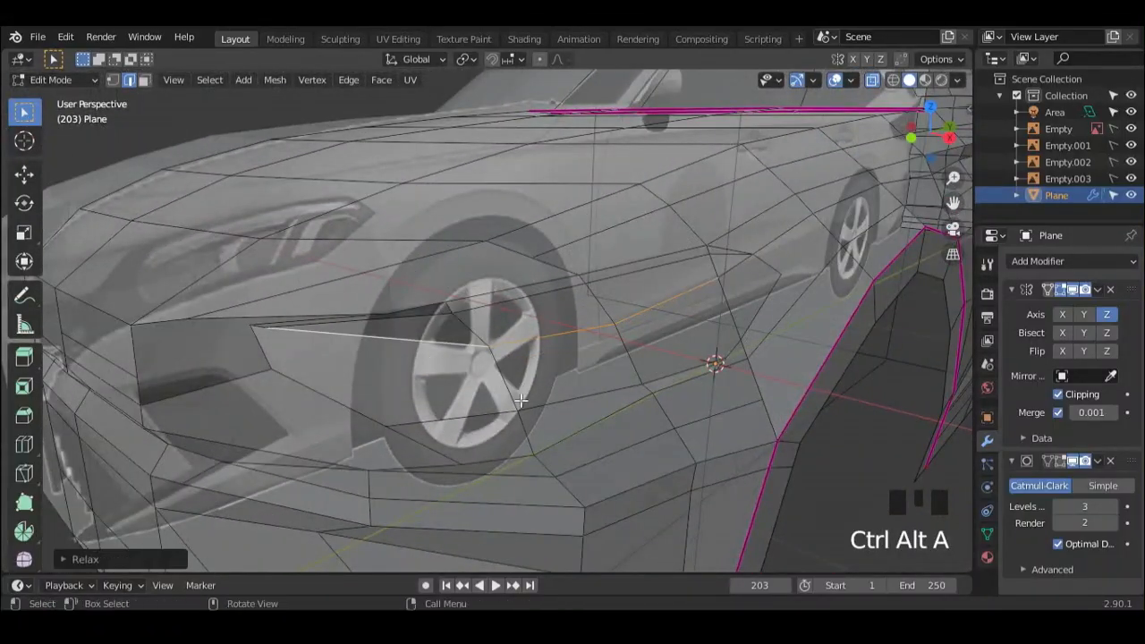
Step: Knife-cut a diagonal edge across the headlight's front part down to its lower outline and slide the cut along the adjoining edges
middle_drag(520, 401, 480, 407)
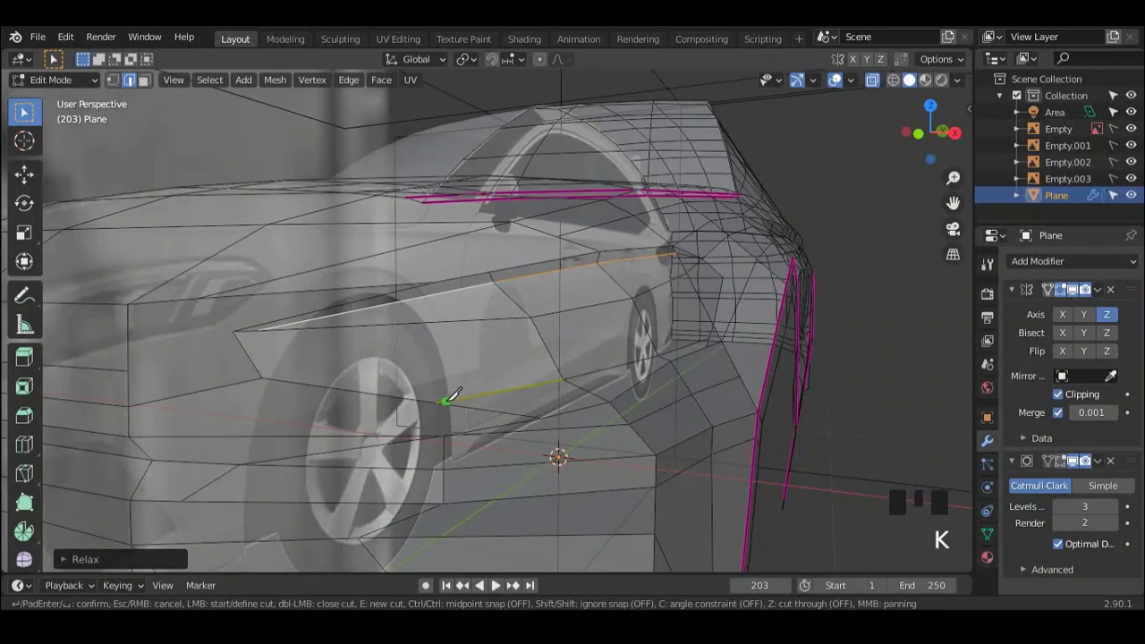
middle_drag(406, 311, 503, 345)
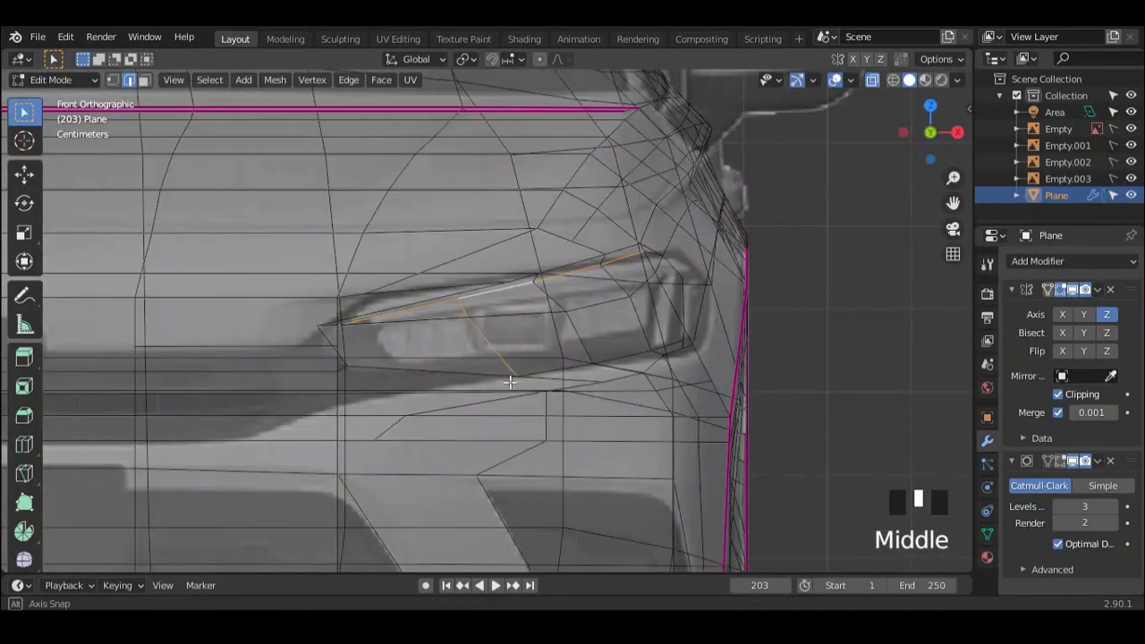
scroll(506, 344, up, 2)
key(g)
key(g)
click(521, 295)
Step: Reposition the diagonal cut's geometry and relax the headlight's upper inner edge line again
middle_drag(522, 295, 692, 362)
key(g)
click(355, 352)
scroll(349, 356, down, 3)
middle_drag(553, 399, 490, 376)
ctrl+click(349, 365)
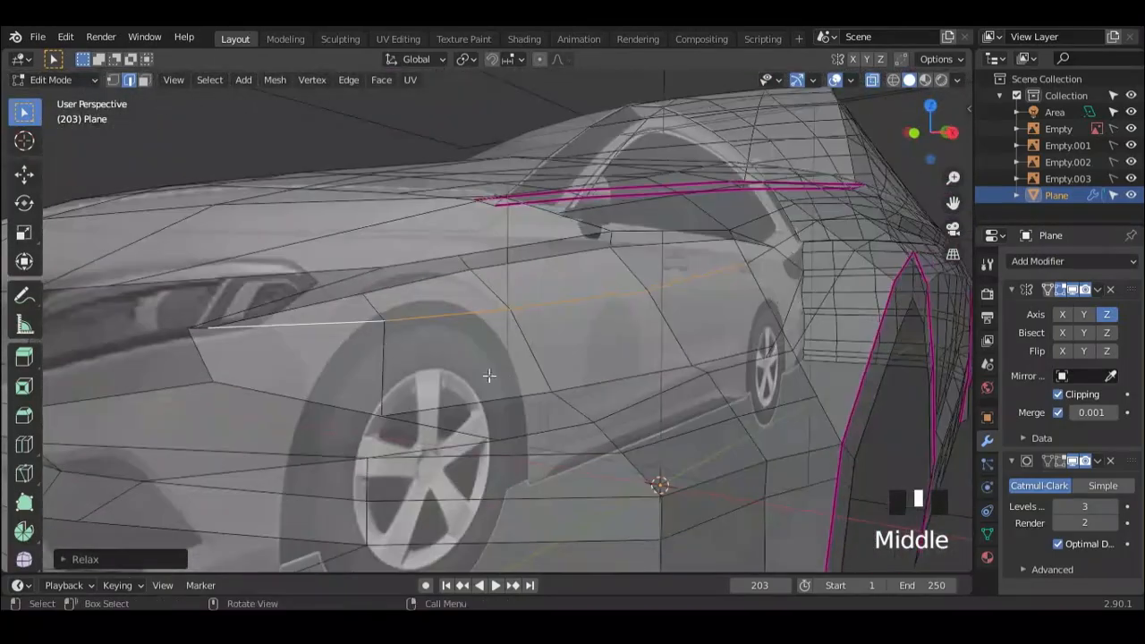
Step: Knife-cut a line through the panel ahead of the headlight, running back from the front edge and up to the headlight's upper line
middle_drag(322, 302, 524, 352)
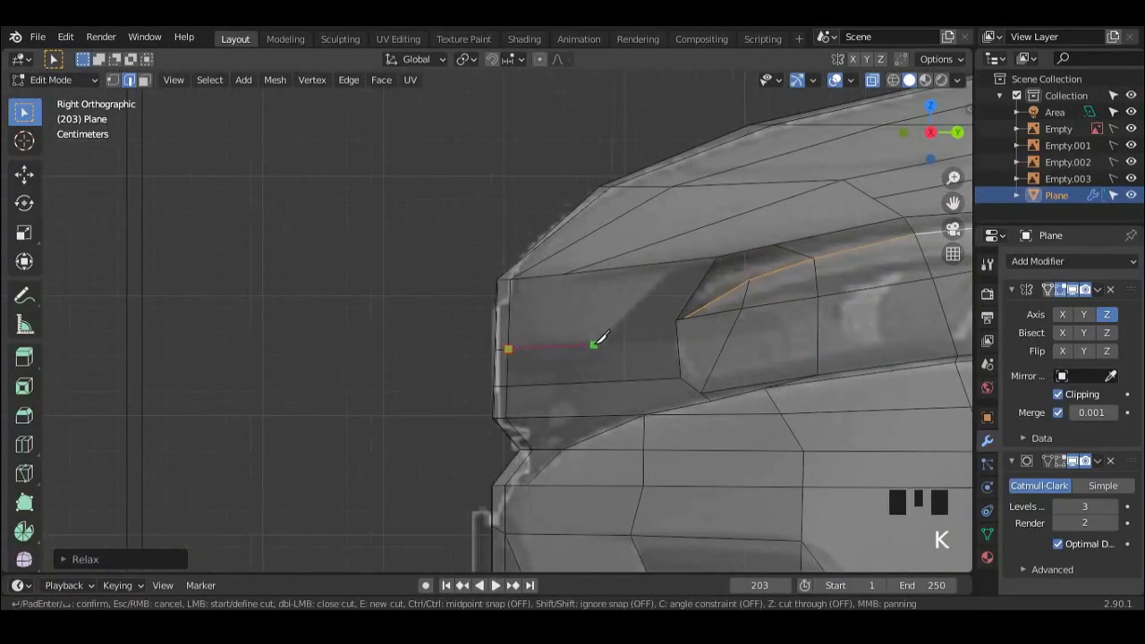
key(Return)
scroll(591, 349, down, 2)
mouse_move(591, 349)
middle_down()
mouse_move(667, 358)
mouse_move(574, 338)
mouse_move(670, 299)
mouse_move(579, 330)
mouse_move(587, 356)
middle_up()
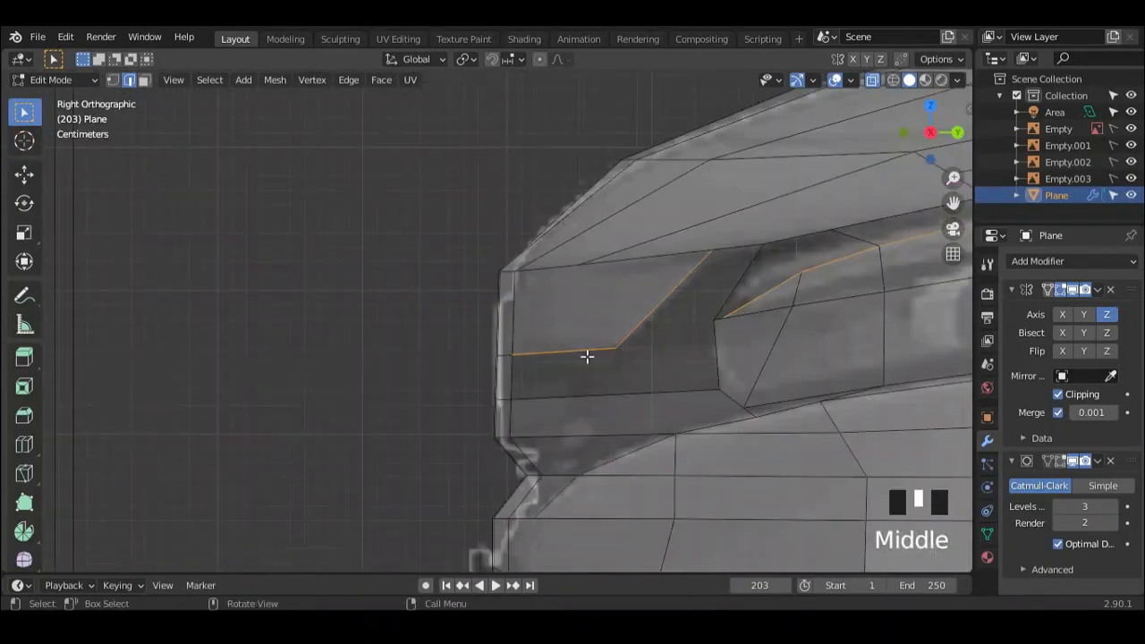
shift+middle_drag(591, 378, 531, 380)
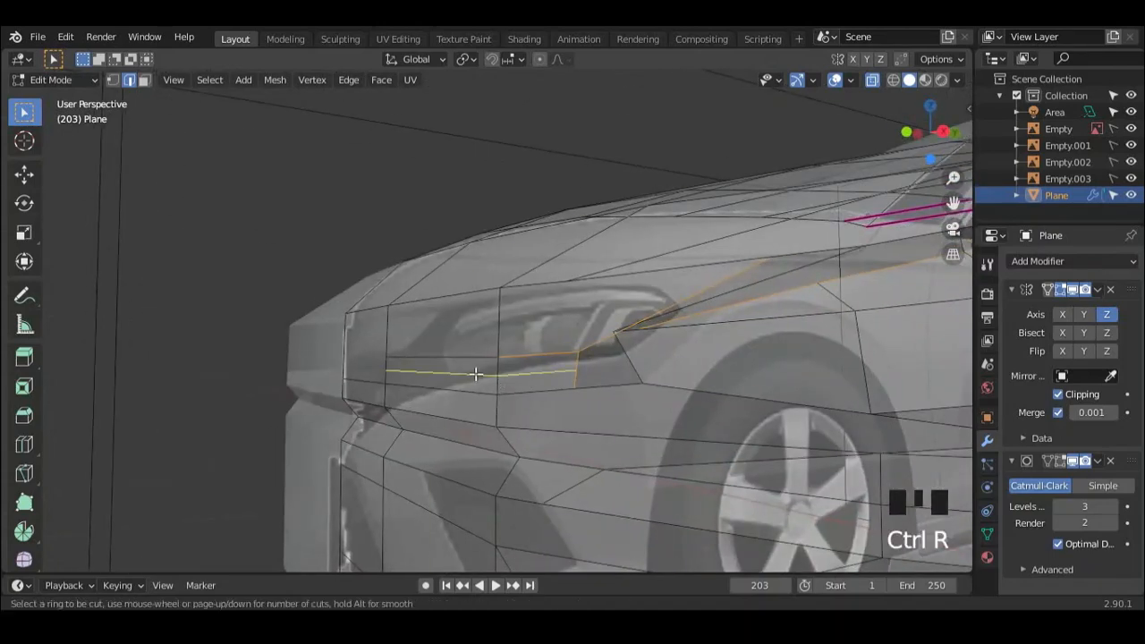
Step: Add a single loop cut running lengthwise through the strip at the headlight's lower front
click(497, 385)
click(496, 360)
middle_drag(497, 360, 235, 396)
Step: Knife-cut a horizontal line from the car's centre line across the grille's upper panel to the headlight's upper outline
scroll(235, 396, down, 2)
middle_drag(582, 378, 748, 332)
middle_drag(529, 378, 676, 390)
middle_drag(542, 363, 358, 354)
scroll(761, 315, up, 1)
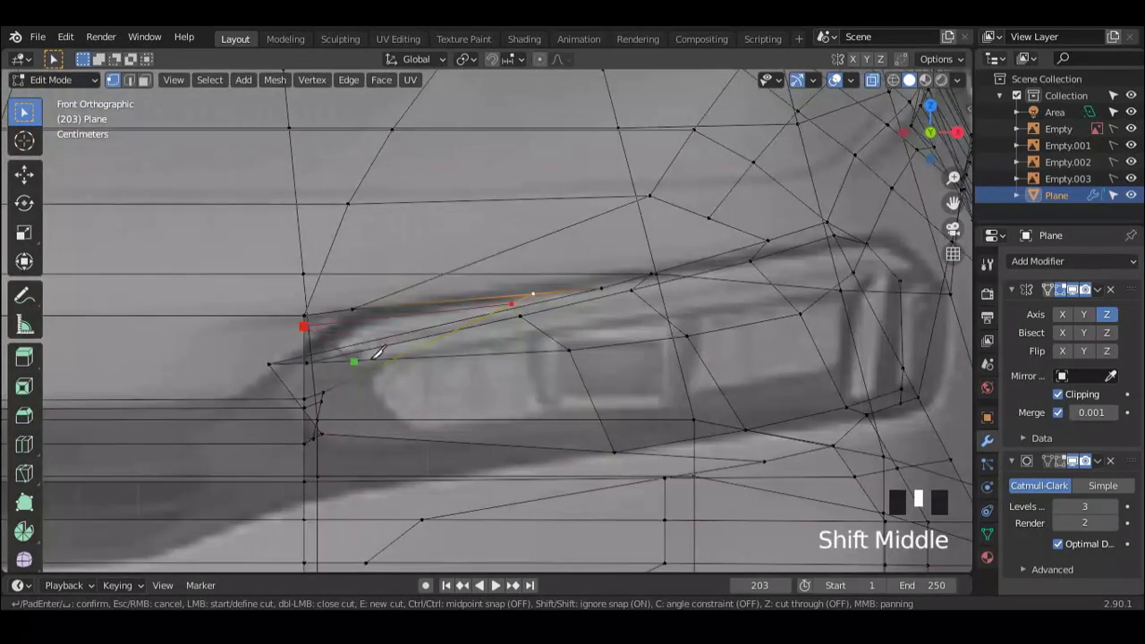
scroll(362, 330, down, 2)
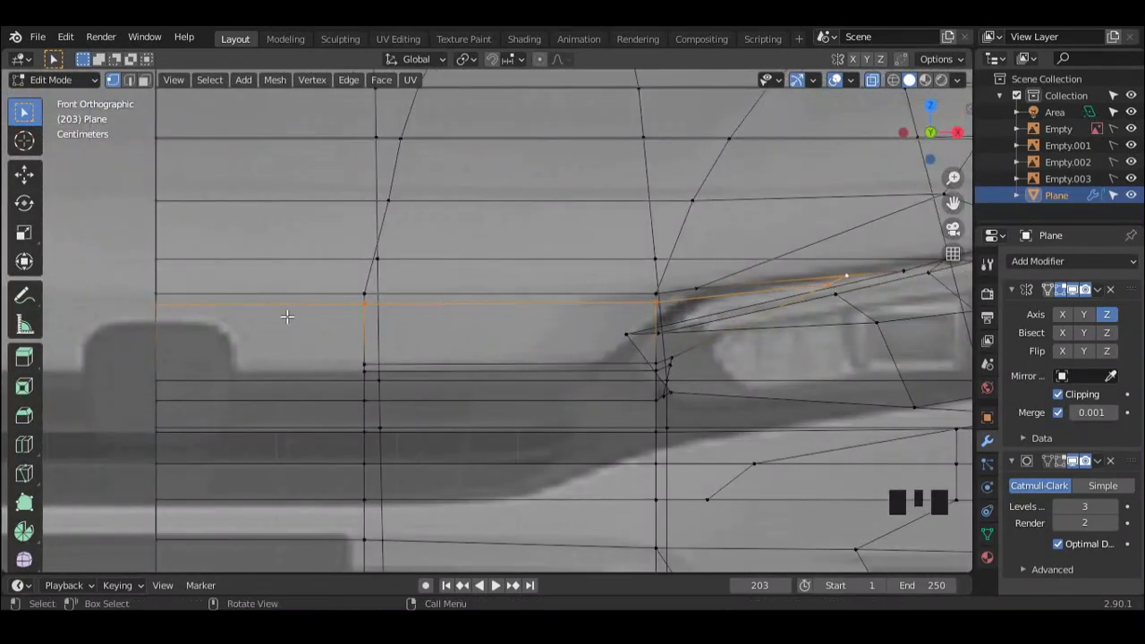
middle_drag(287, 316, 373, 350)
Step: Move the new cut's vertex about 0.12 m inward along X to the headlight's inner upper corner and fine-tune its position
scroll(690, 302, up, 2)
middle_drag(690, 302, 557, 388)
key(g)
key(x)
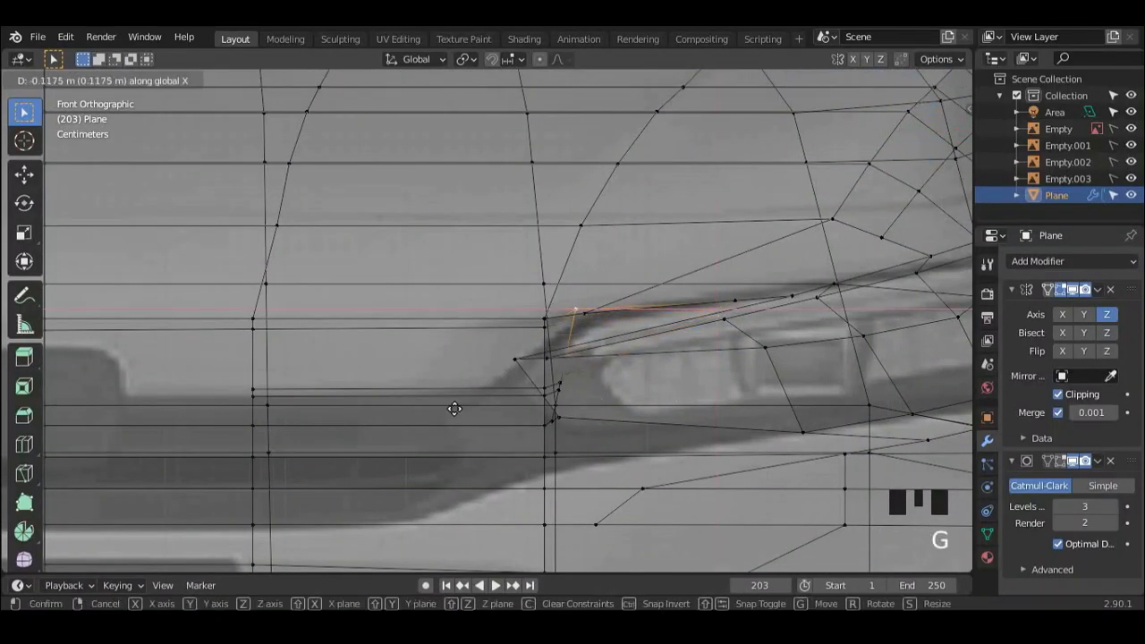
click(450, 408)
key(g)
click(453, 424)
Step: Move the two narrow faces at the headlight's inner end about 0.05 m toward the car's centre along X
scroll(596, 409, down, 3)
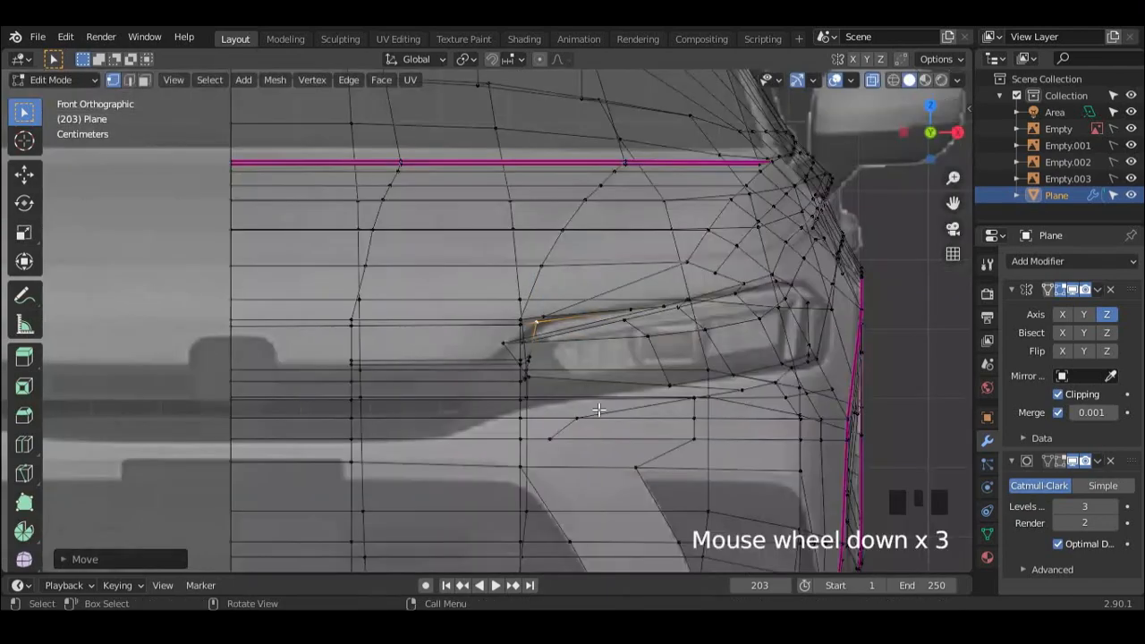
middle_drag(596, 409, 401, 402)
scroll(668, 453, up, 5)
shift+middle_drag(667, 452, 596, 417)
key(3)
shift+click(687, 421)
middle_drag(687, 421, 708, 420)
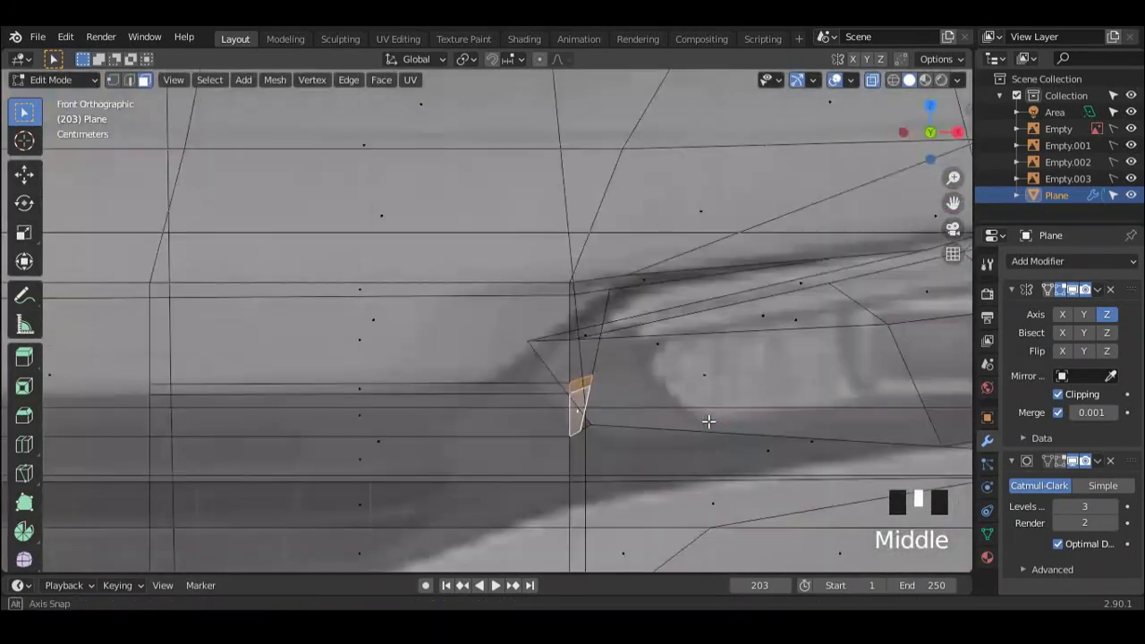
key(x)
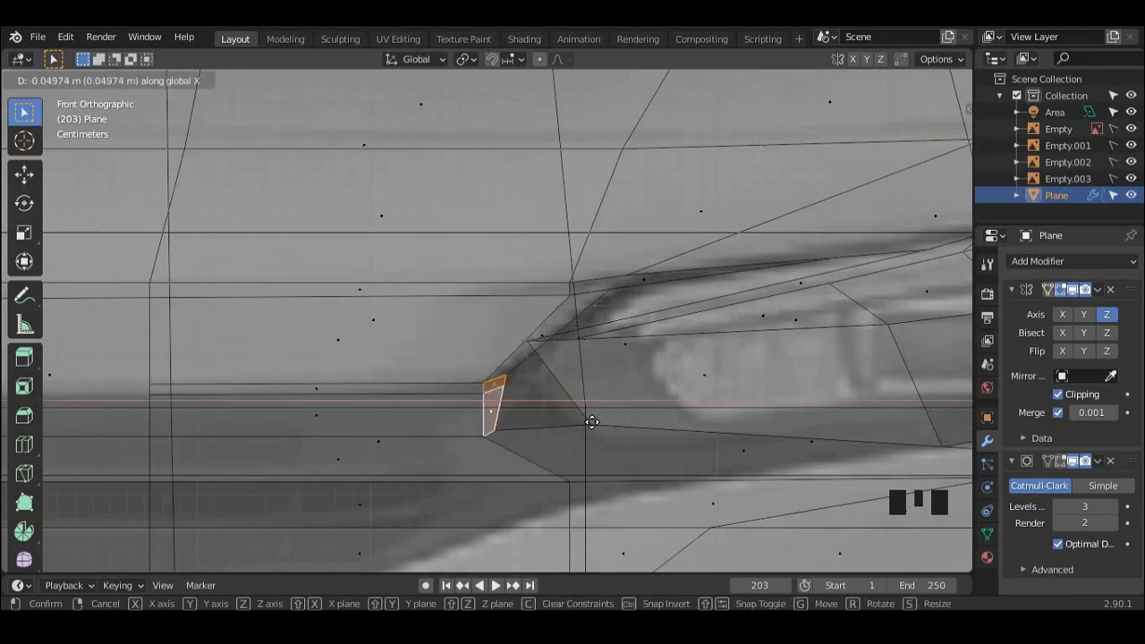
click(595, 421)
Step: Move the edge chain at the headlight's inner tip about 0.064 m toward the car's centre along X
middle_drag(582, 417, 809, 394)
scroll(670, 409, down, 3)
scroll(540, 388, up, 3)
shift+middle_drag(469, 452, 545, 373)
scroll(580, 414, up, 2)
scroll(568, 395, down, 5)
scroll(567, 392, down, 4)
scroll(557, 398, up, 7)
key(2)
click(535, 364)
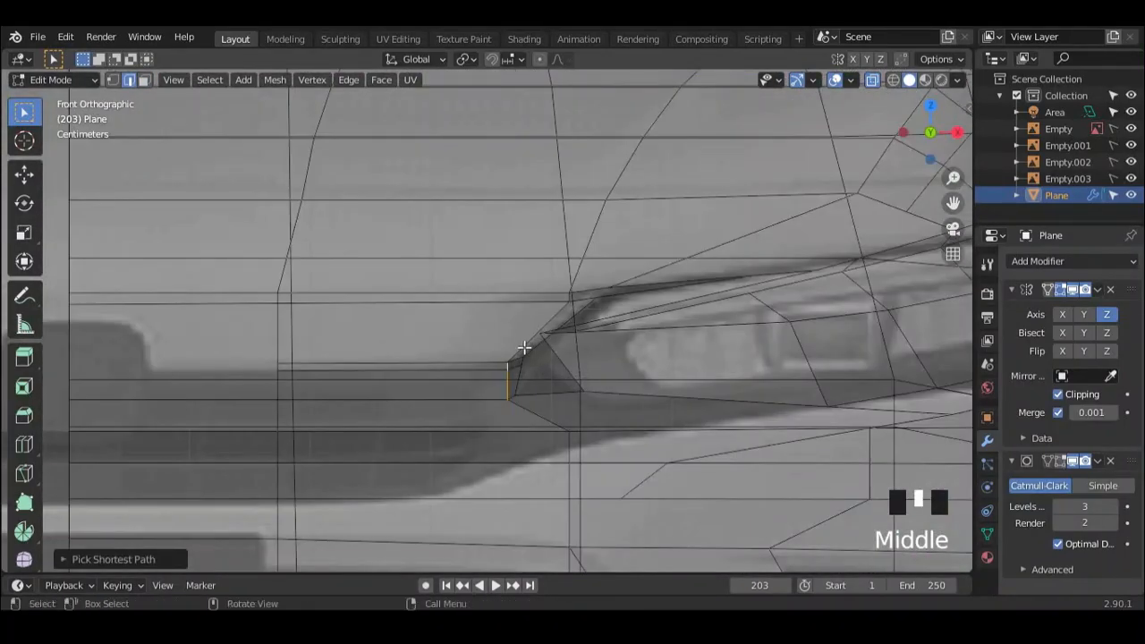
key(g)
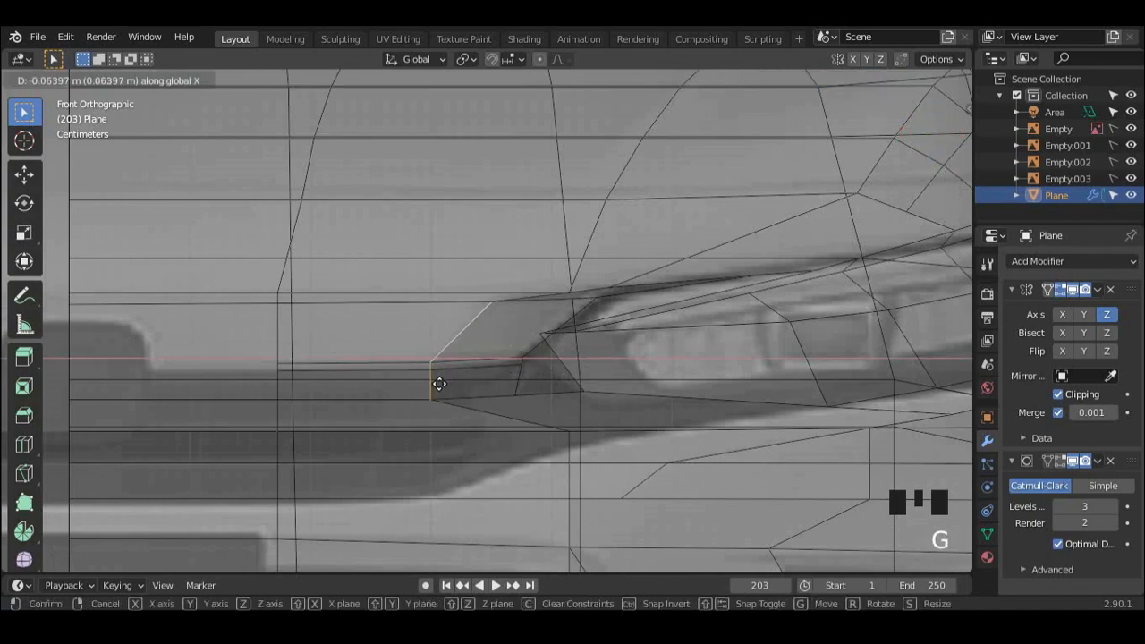
click(439, 384)
Step: Knife-cut a vertical line from the shifted inner edge's lower end down through the bumper to its bottom edge
scroll(480, 396, down, 3)
middle_drag(481, 396, 527, 325)
scroll(588, 394, down, 3)
scroll(545, 384, up, 2)
click(498, 404)
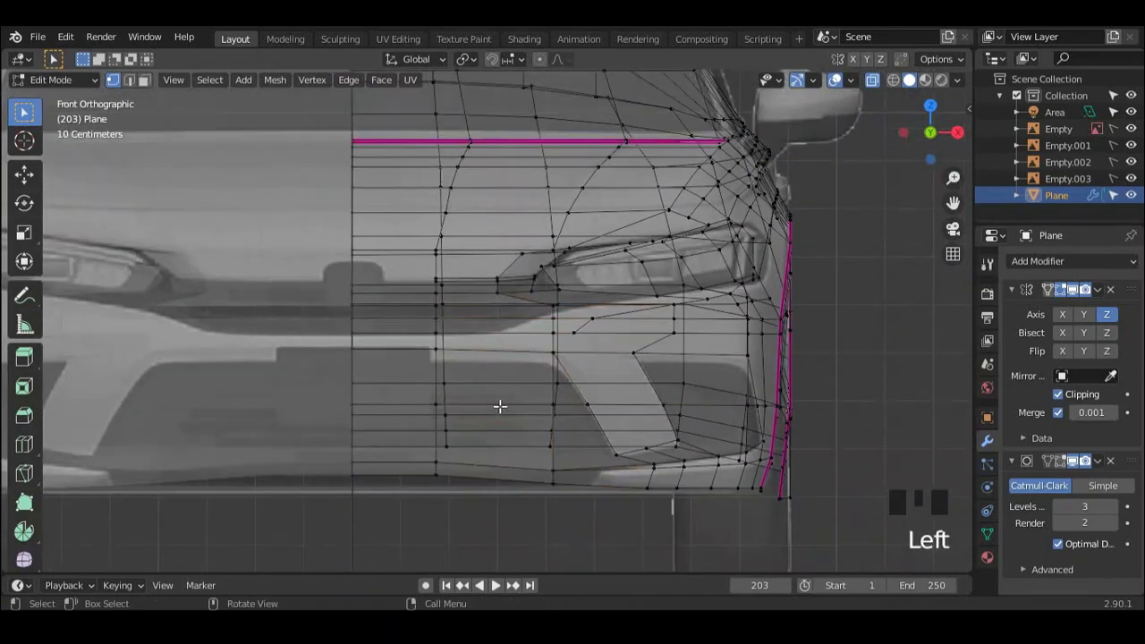
scroll(498, 404, up, 3)
scroll(577, 391, down, 2)
shift+middle_drag(547, 386, 559, 405)
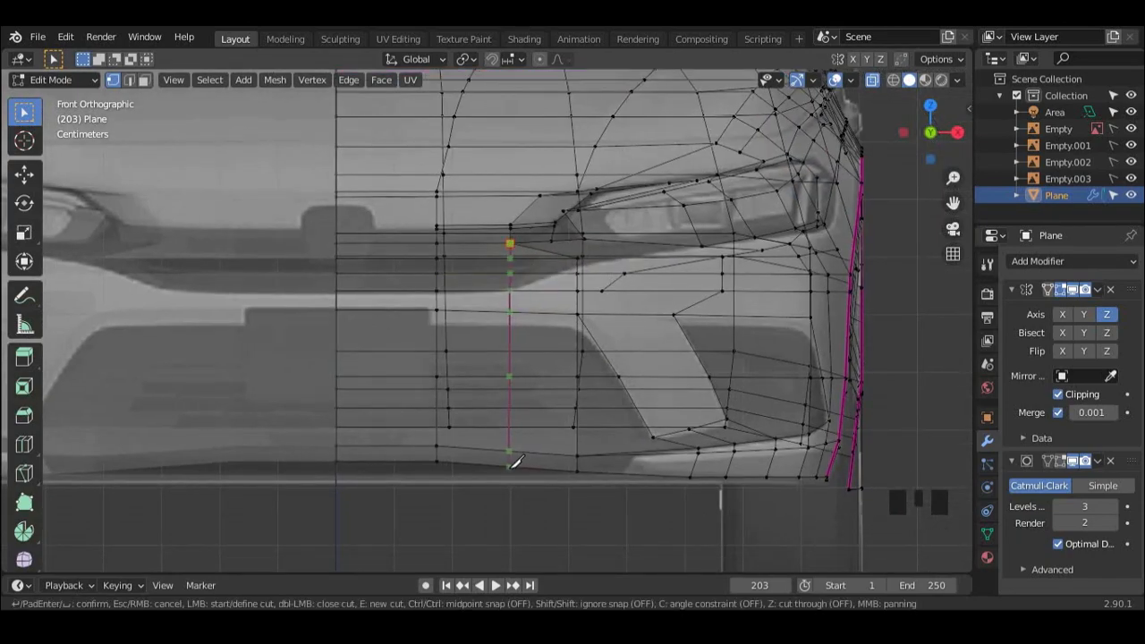
middle_drag(516, 460, 539, 439)
Step: Dissolve the leftover diagonal edge beneath the headlight's inner end
scroll(760, 301, up, 6)
middle_drag(759, 301, 802, 284)
key(ctrl+x)
scroll(637, 315, down, 3)
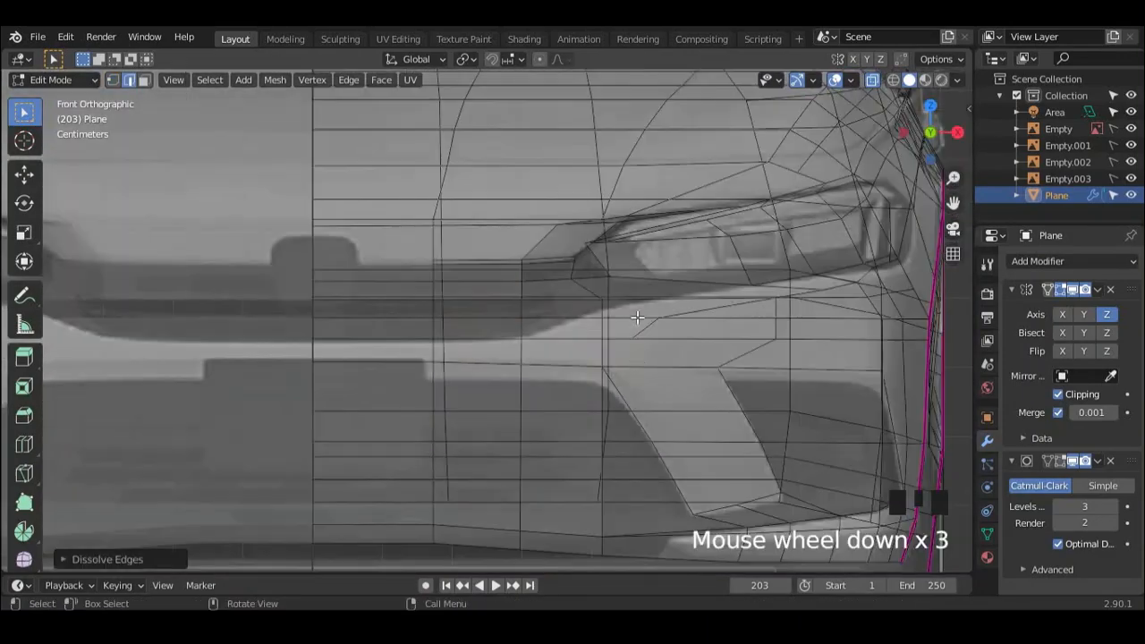
middle_drag(639, 320, 626, 358)
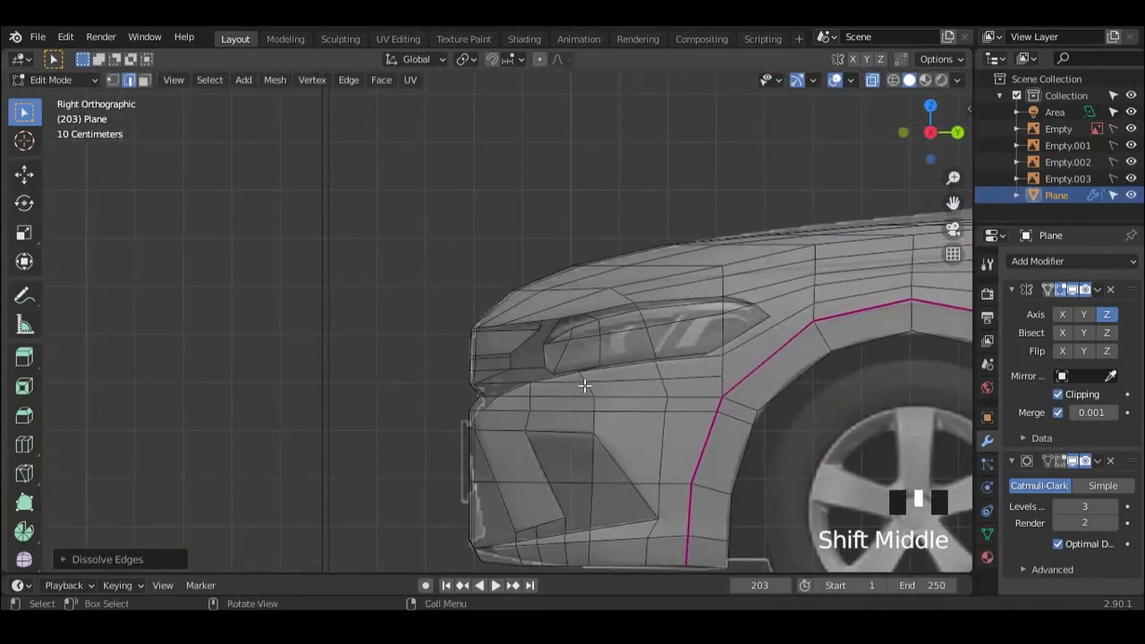
Step: Knife-cut a short edge down across the headlight's inner end, checking its placement in the side view
scroll(584, 385, up, 6)
scroll(626, 358, down, 4)
shift+middle_drag(787, 349, 550, 384)
middle_drag(551, 385, 399, 355)
scroll(638, 388, up, 3)
key(k)
scroll(430, 357, down, 4)
scroll(487, 358, up, 1)
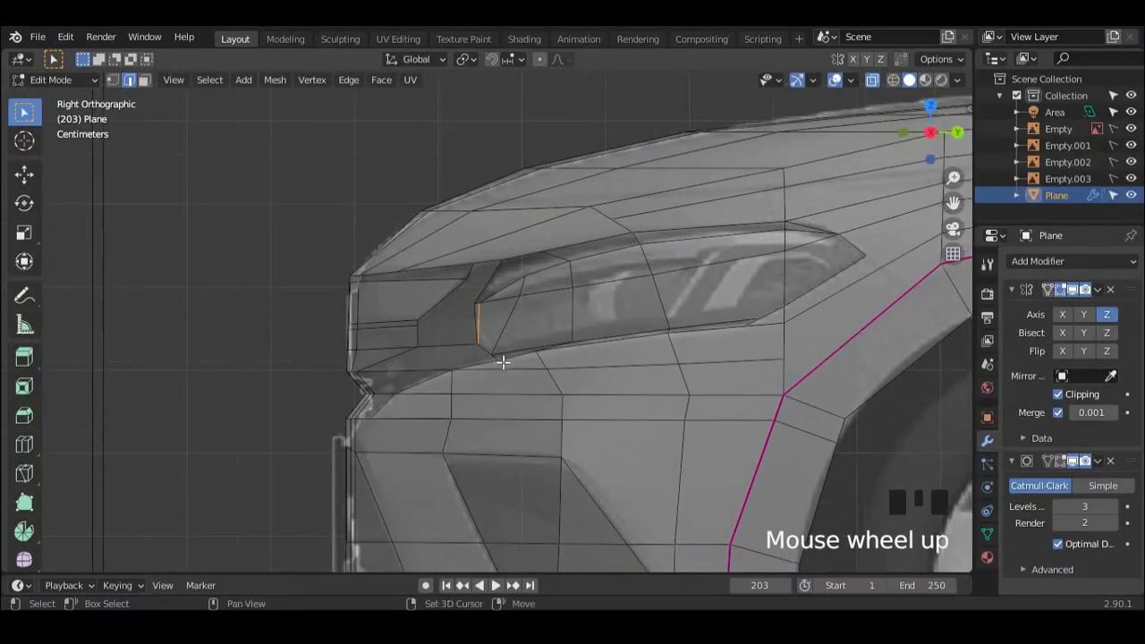
scroll(511, 345, down, 1)
Step: Knife-cut a line along the upper edge of the bumper's outer recess, following the front reference
mouse_move(511, 346)
shift+middle_down()
mouse_move(504, 365)
mouse_move(652, 366)
mouse_move(721, 346)
mouse_move(707, 357)
mouse_move(662, 340)
mouse_move(499, 336)
shift+middle_up()
key(k)
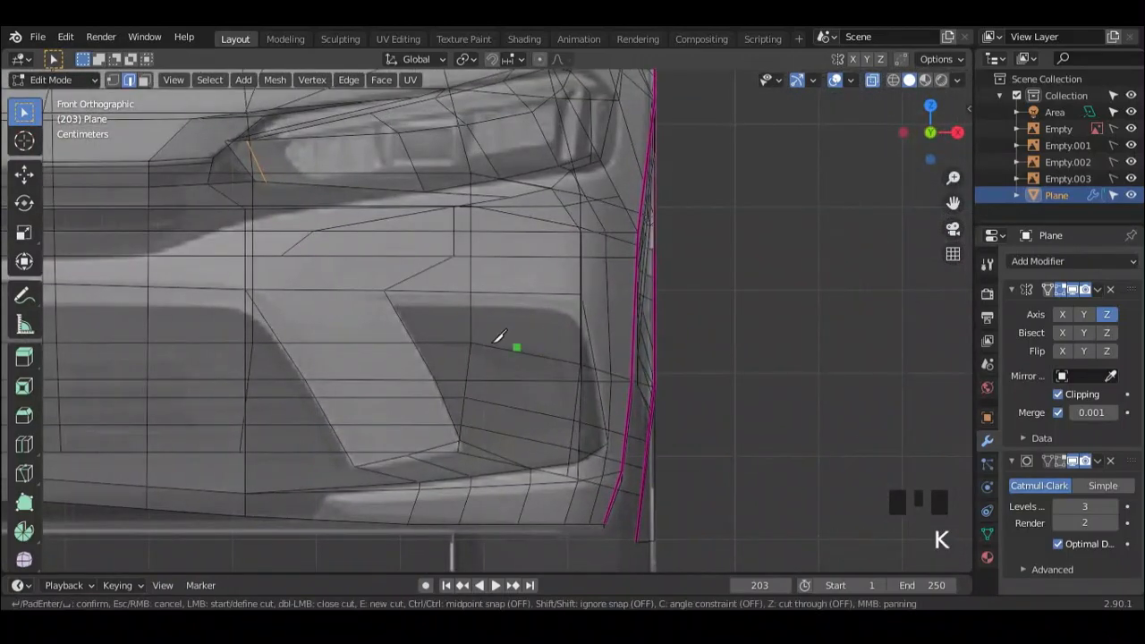
scroll(500, 336, up, 2)
click(627, 309)
key(Return)
scroll(643, 303, down, 5)
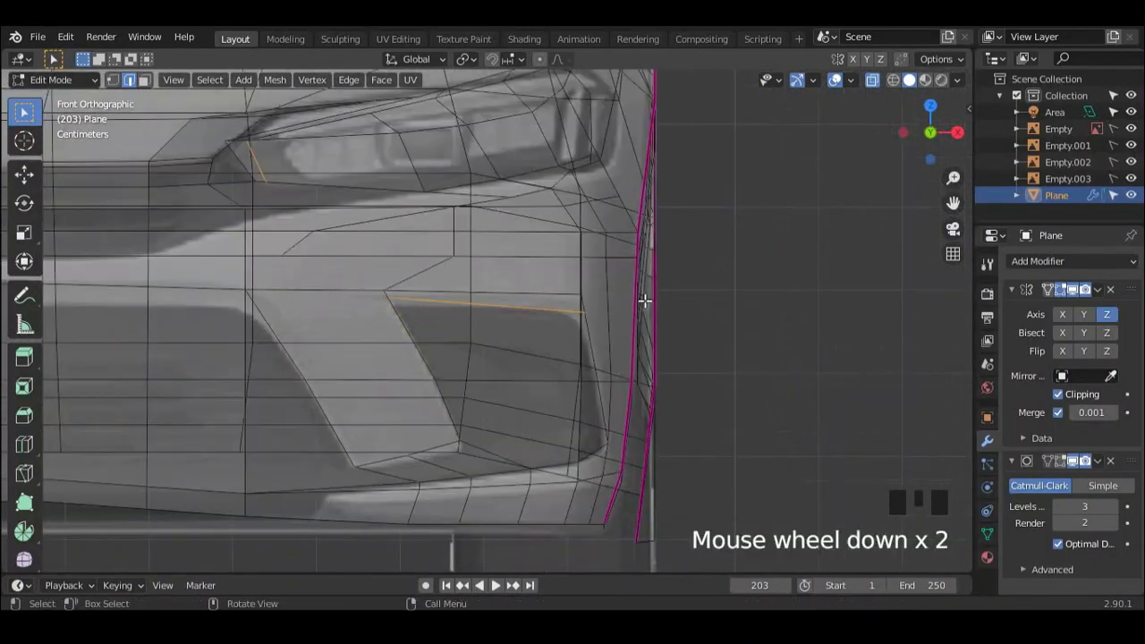
Step: Turn off X-ray display and knife-cut down the outer side of the bumper recess toward its lower corner
scroll(563, 352, up, 4)
shift+middle_drag(562, 352, 542, 346)
click(873, 81)
shift+middle_drag(462, 437, 538, 386)
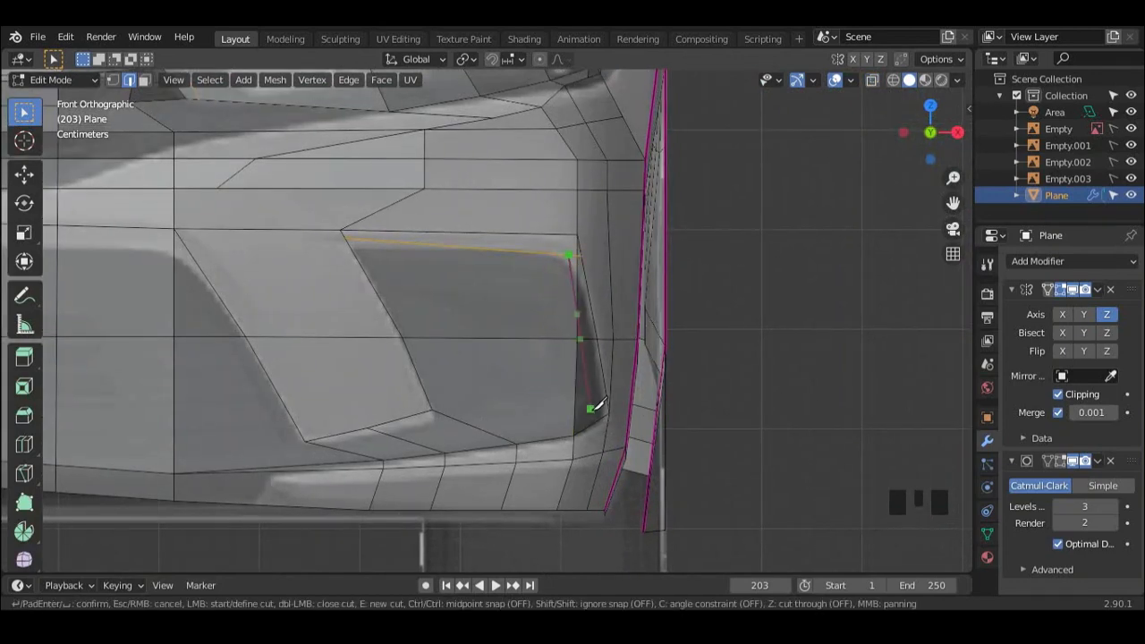
key(Return)
Step: Dissolve the stray edges at the recess's outer upper corner and knife-cut a vertical edge from there to its lower line
middle_drag(602, 414, 580, 278)
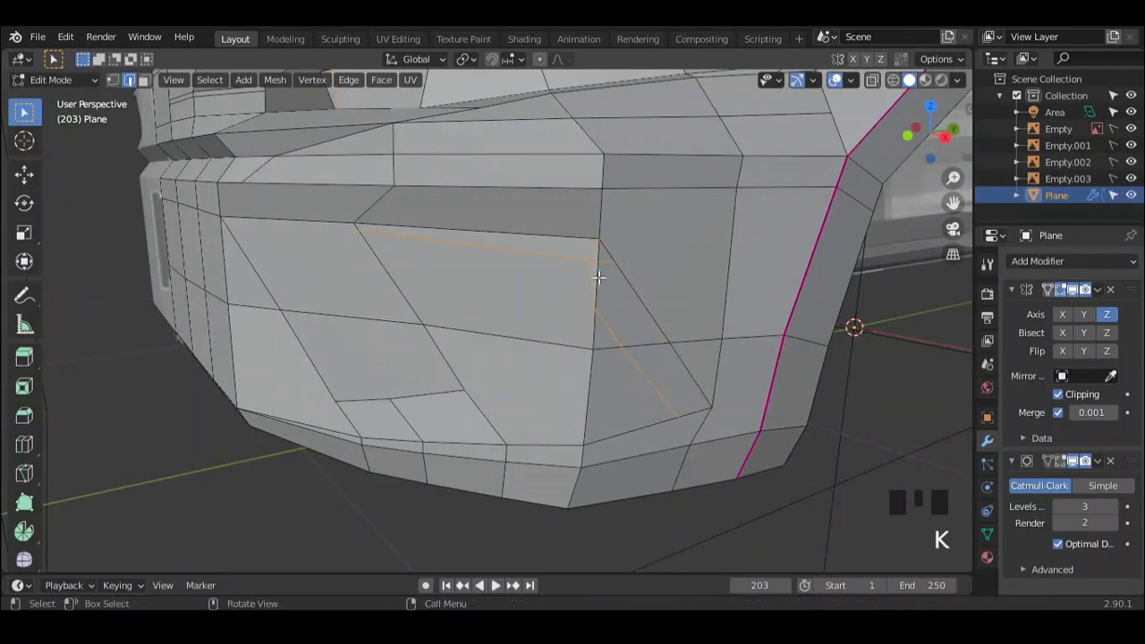
key(x)
middle_drag(611, 284, 654, 342)
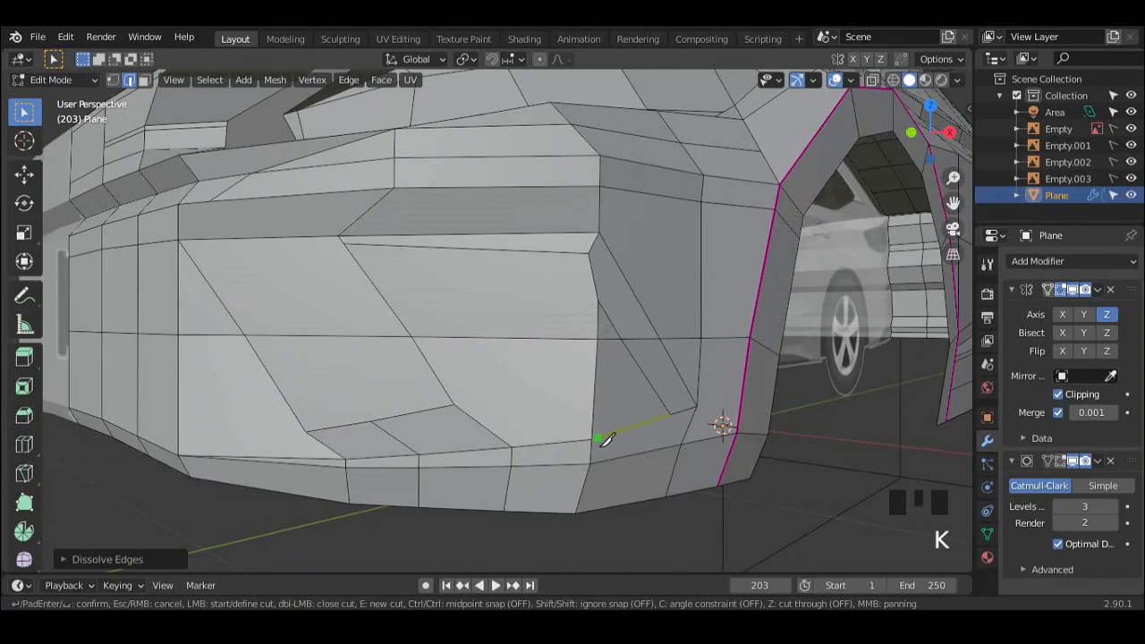
key(Return)
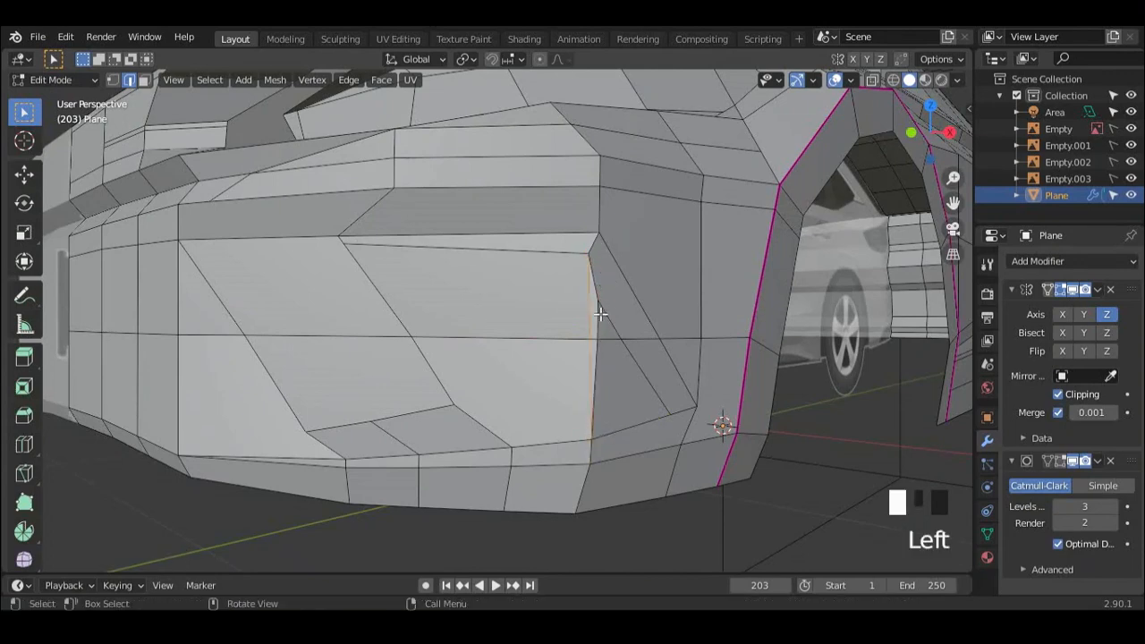
Step: Dissolve the old vertical edge beside the new cut on the recess's outer side
key(x)
click(626, 328)
middle_drag(626, 327, 676, 280)
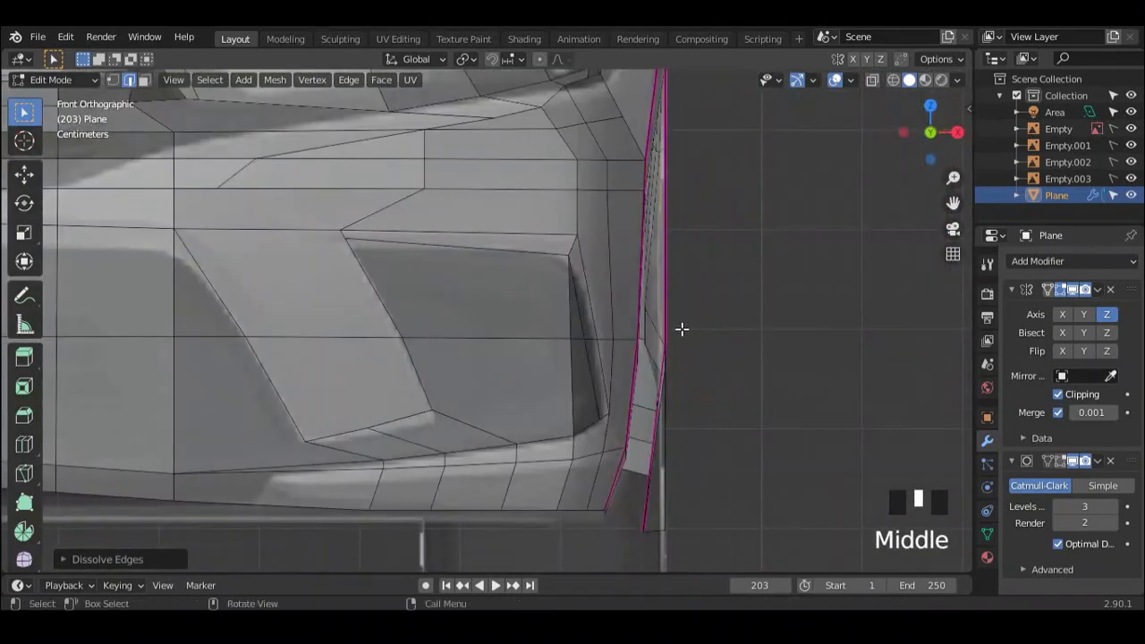
scroll(676, 280, down, 3)
scroll(541, 354, up, 6)
shift+middle_drag(541, 354, 531, 313)
scroll(466, 350, down, 1)
shift+middle_drag(466, 350, 496, 353)
scroll(655, 335, down, 5)
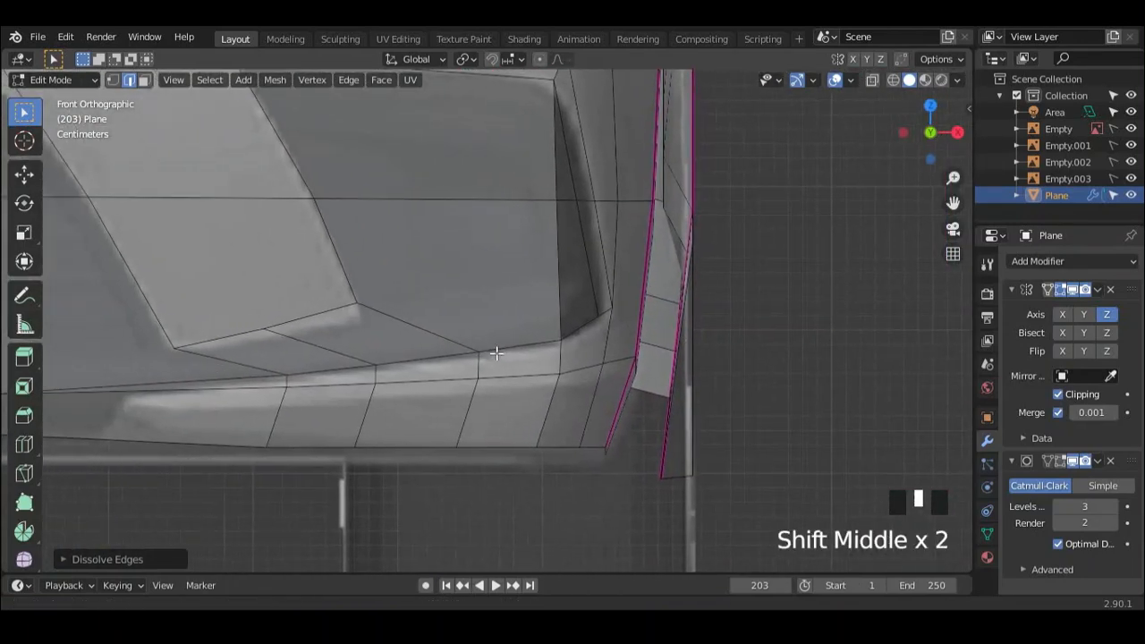
Step: Slide and move the vertex at the slanted bumper strip's lower outer corner to match the front reference
key(1)
click(355, 303)
key(g)
key(g)
click(358, 316)
key(g)
click(282, 334)
click(363, 318)
key(g)
click(360, 320)
Step: Knife-cut a line from the slanted strip's lower outer corner across the recess to its outer side edge
scroll(459, 317, down, 1)
mouse_move(460, 317)
shift+middle_down()
mouse_move(442, 324)
mouse_move(468, 332)
mouse_move(457, 332)
shift+middle_up()
scroll(458, 328, down, 1)
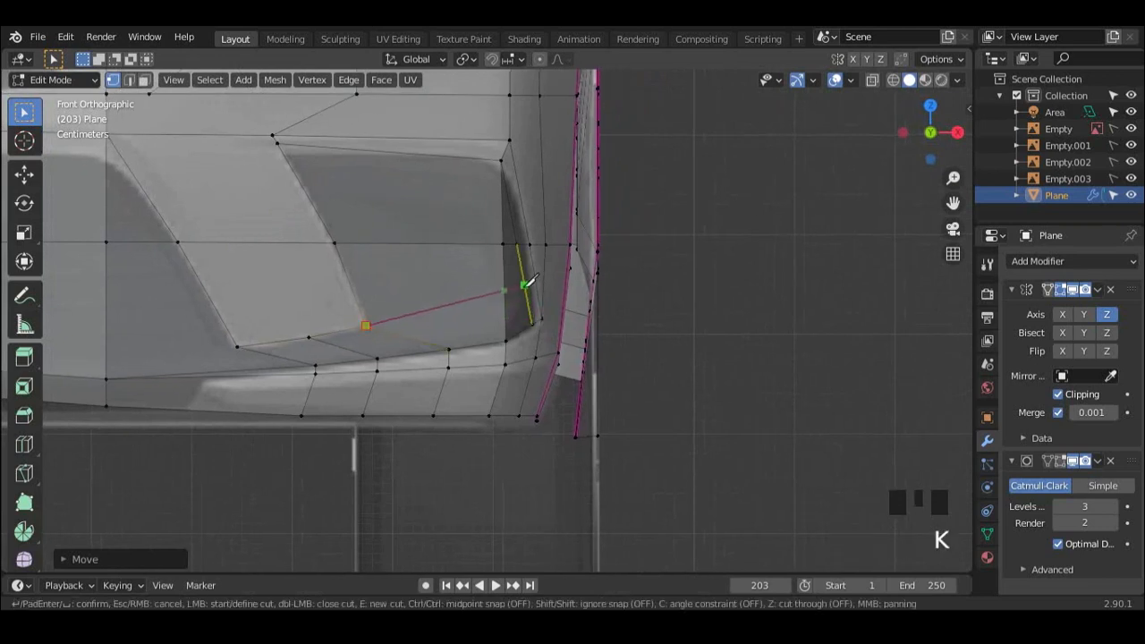
key(Return)
Step: Knife-cut from that line's outer end to the recess's lower outer corner and dissolve the redundant short edges there
scroll(531, 298, up, 3)
shift+middle_drag(532, 298, 462, 344)
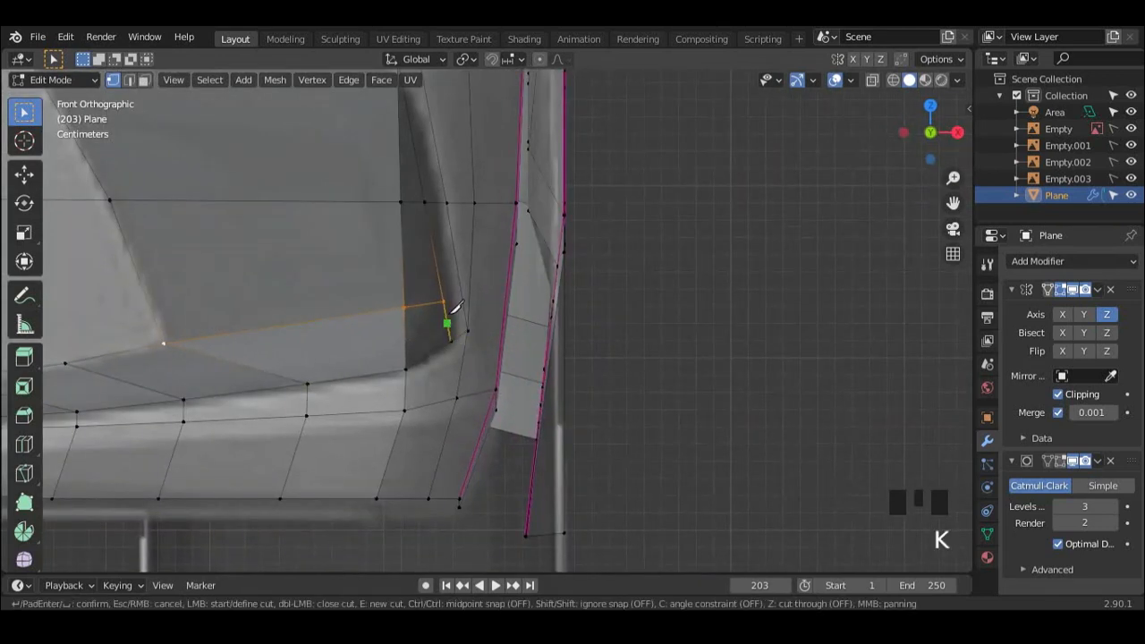
key(2)
key(x)
click(440, 325)
scroll(440, 322, down, 7)
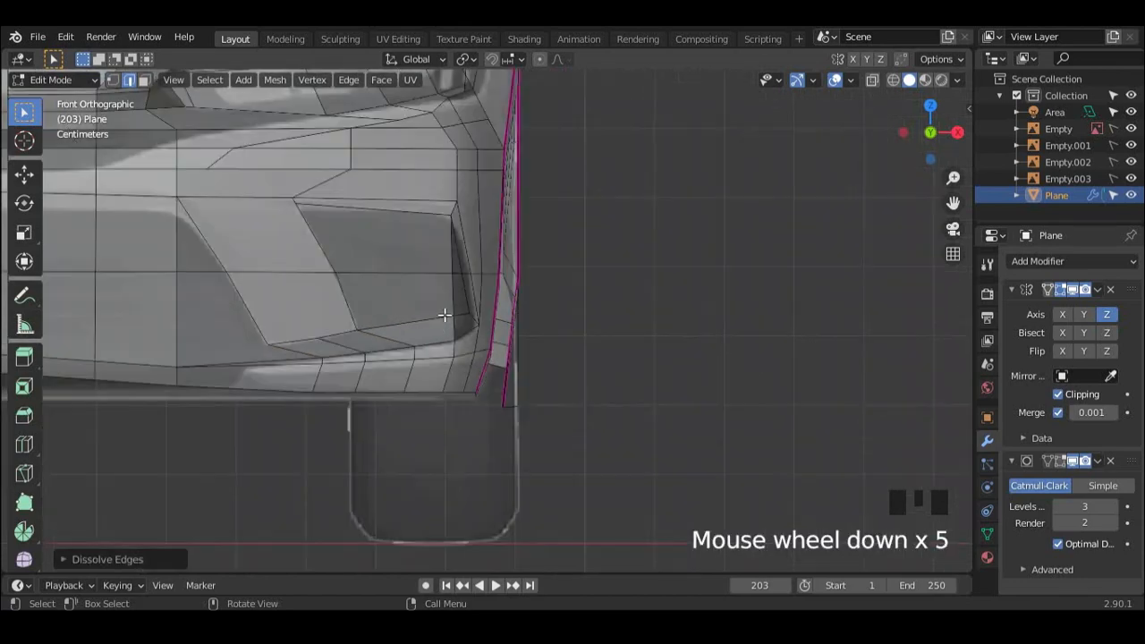
middle_drag(516, 295, 393, 313)
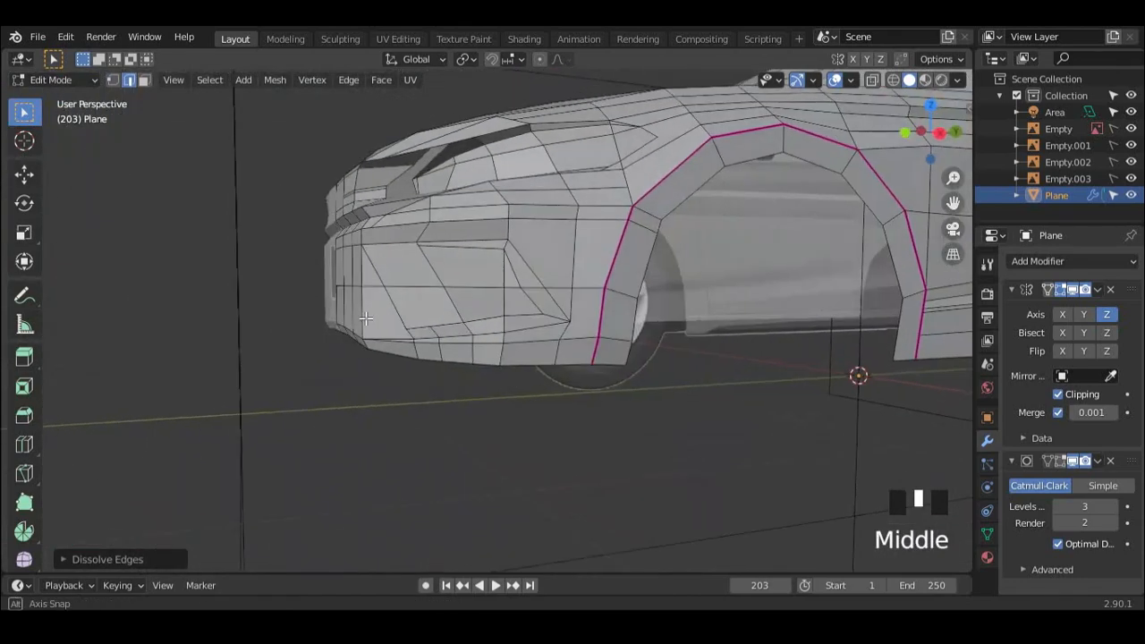
scroll(501, 309, up, 3)
click(541, 316)
shift+middle_drag(564, 291, 482, 279)
click(482, 279)
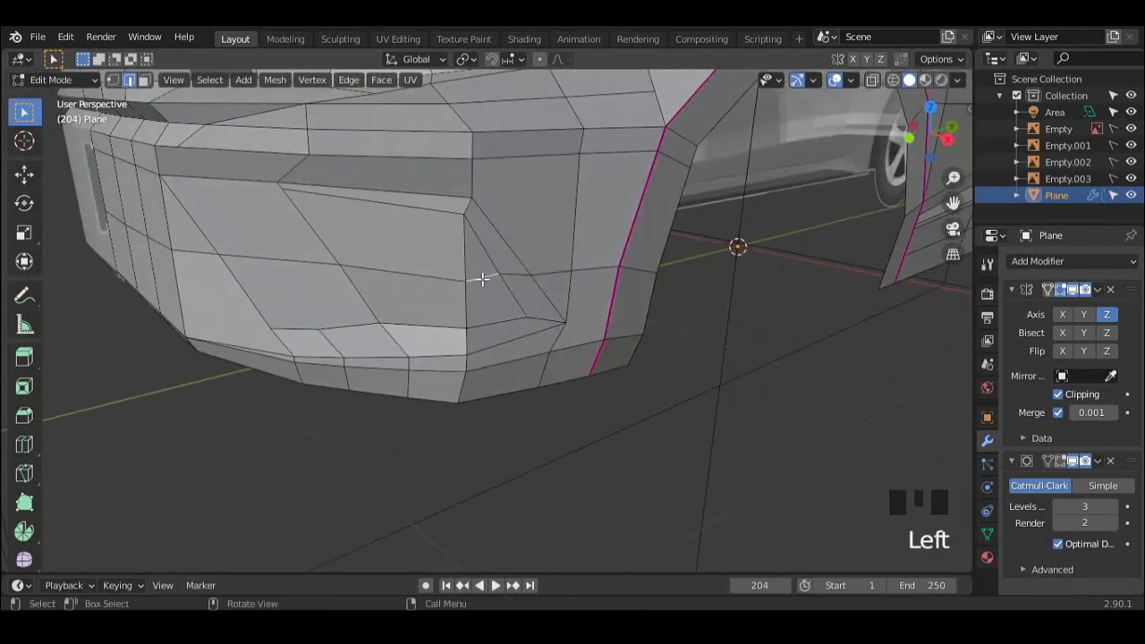
middle_drag(533, 326, 492, 363)
ctrl+click(430, 312)
Step: Relax the edge line along the inner part of the headlight's upper outline
scroll(452, 358, down, 3)
shift+middle_drag(438, 362, 514, 266)
scroll(420, 331, up, 3)
scroll(523, 342, up, 2)
scroll(522, 342, up, 1)
middle_drag(523, 342, 552, 358)
shift+middle_drag(552, 358, 524, 268)
shift+middle_drag(524, 268, 555, 268)
shift+middle_drag(554, 268, 516, 259)
middle_drag(604, 287, 744, 337)
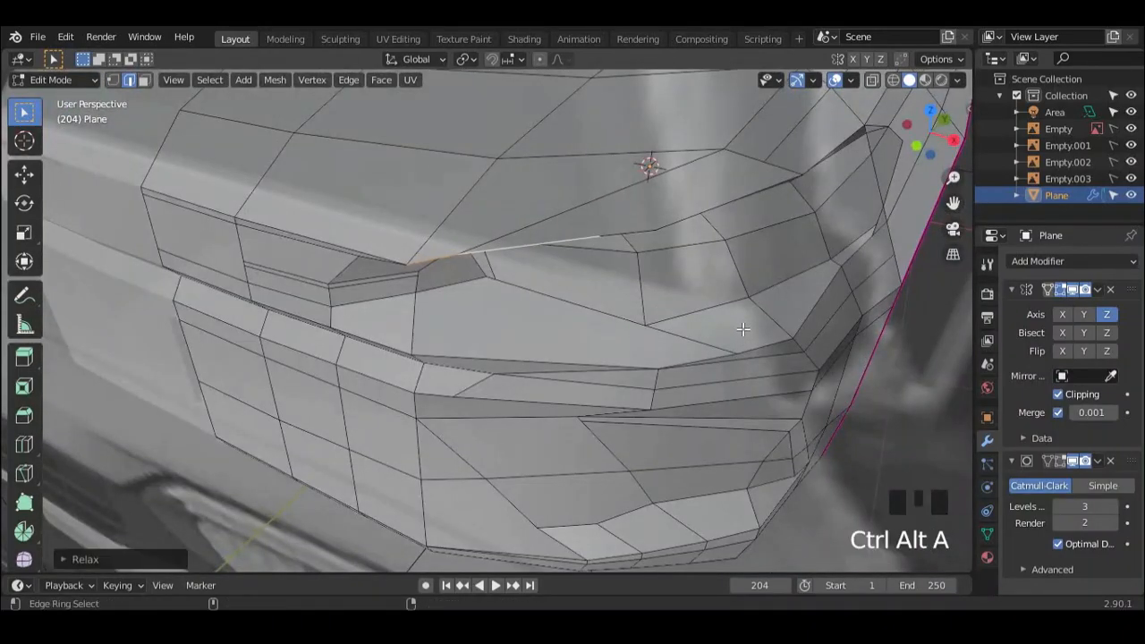
Step: Knife-cut an edge through the hood panel just above the headlight's upper outline
shift+middle_drag(656, 310, 581, 356)
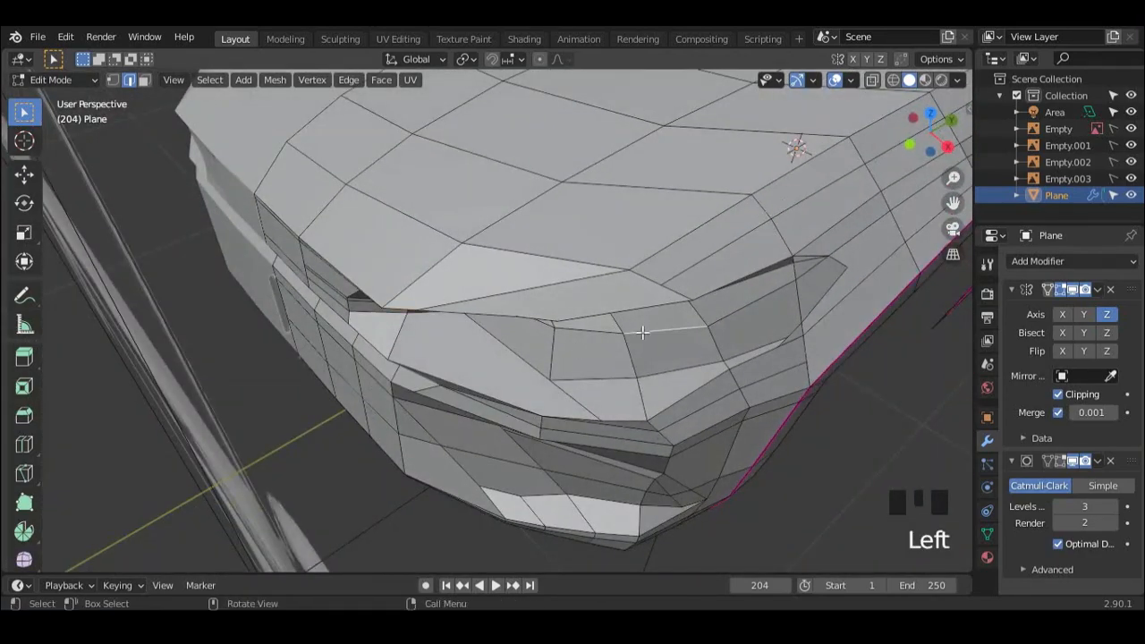
middle_drag(517, 318, 556, 332)
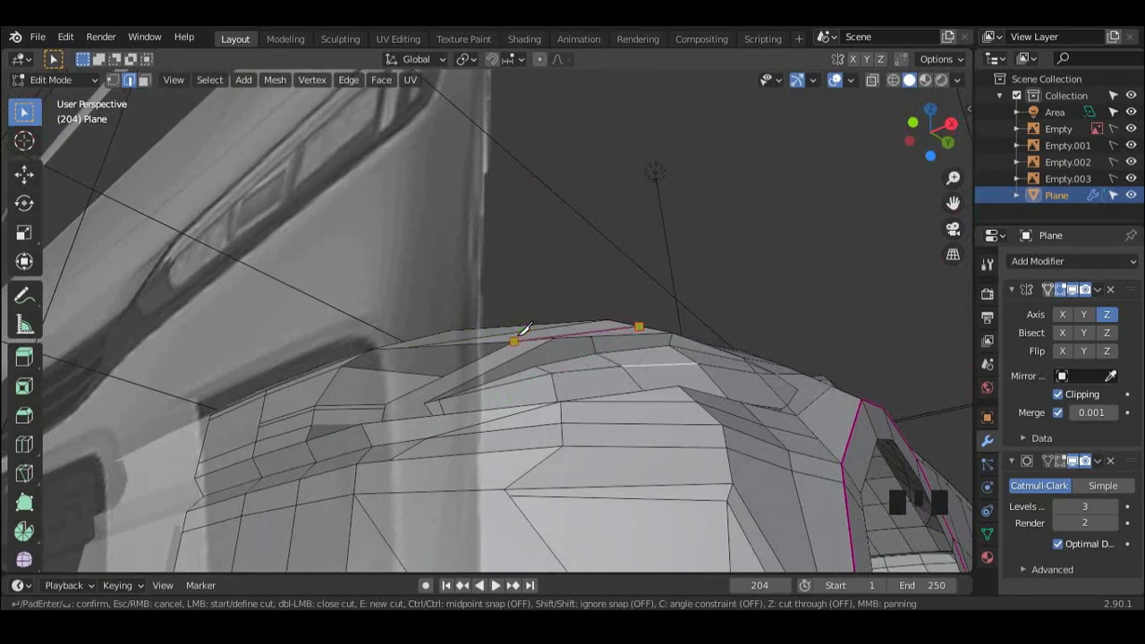
middle_drag(556, 332, 488, 304)
middle_drag(478, 382, 537, 319)
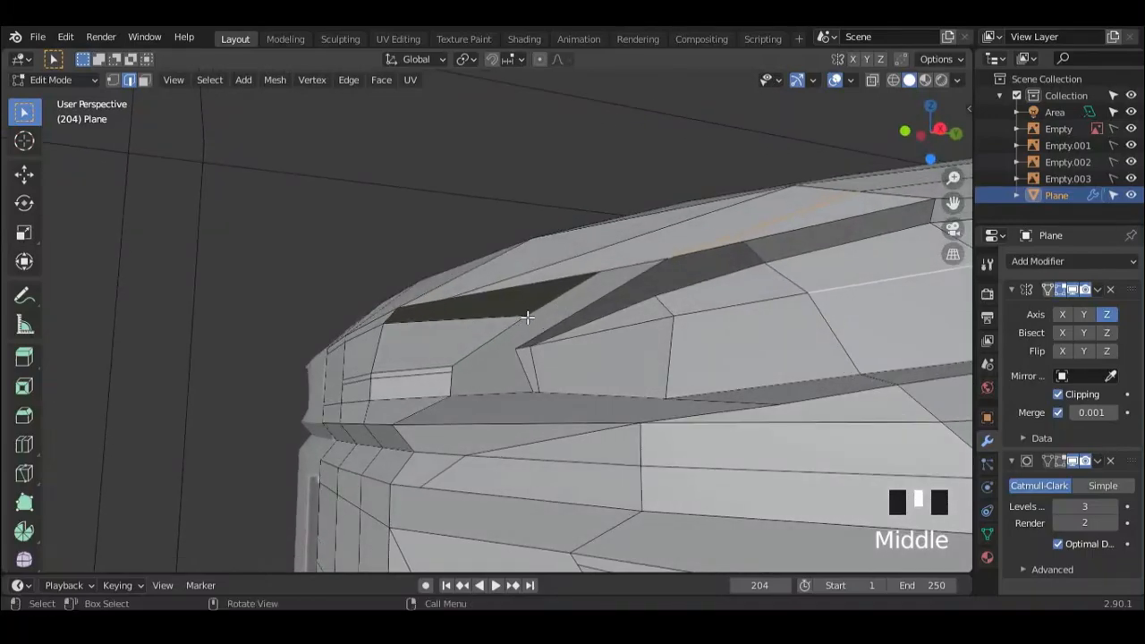
Step: Move the upper corner vertex of the recessed panel ahead of the headlight forward along Y
scroll(516, 317, up, 2)
scroll(516, 317, down, 1)
middle_drag(545, 302, 388, 355)
key(g)
key(y)
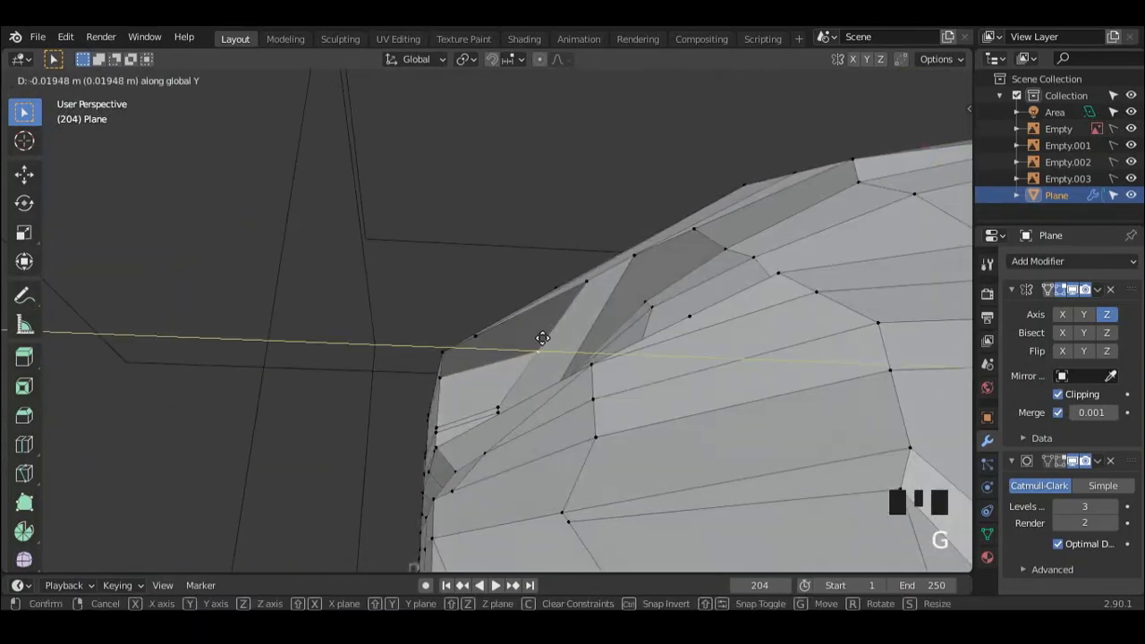
click(522, 340)
Step: Check the panel against the side reference and knife-cut the headlight's inner end, joining it to the front panel's corner
middle_drag(522, 340, 443, 371)
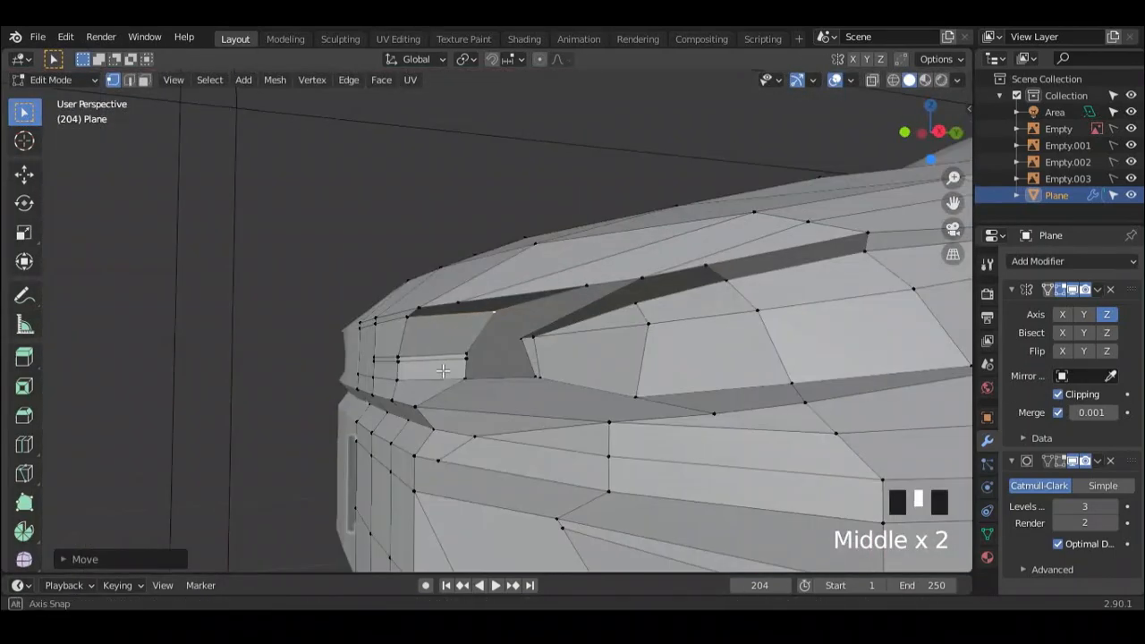
alt+middle_drag(504, 345, 525, 325)
scroll(524, 324, down, 4)
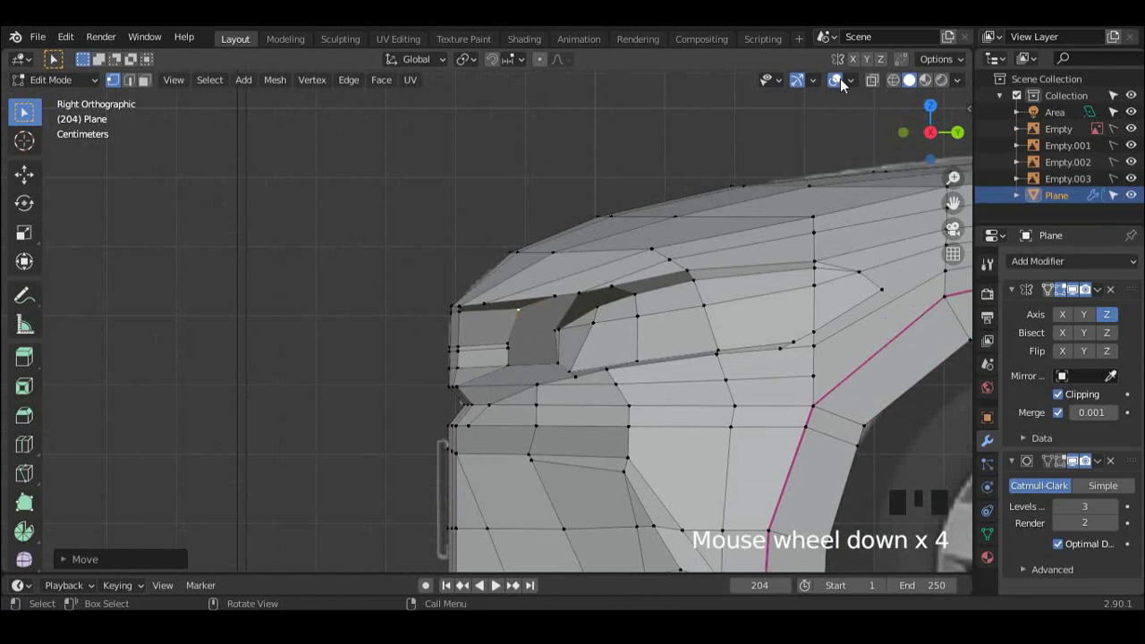
click(873, 79)
middle_drag(799, 146, 682, 283)
scroll(582, 358, up, 3)
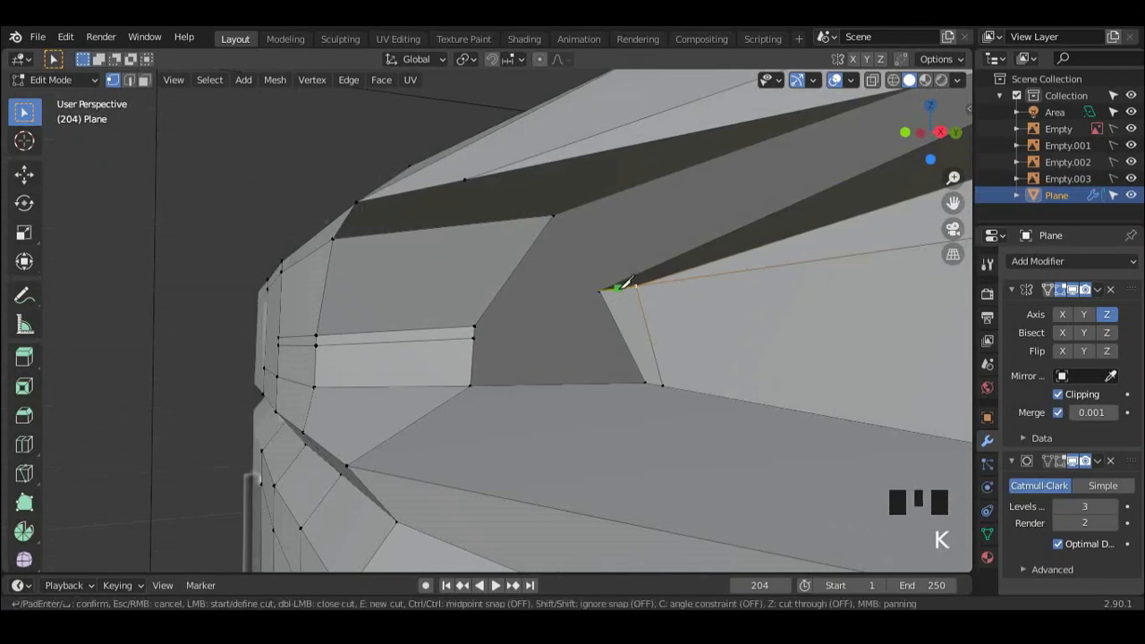
scroll(479, 322, down, 3)
middle_drag(480, 322, 552, 356)
Step: Slide the lower vertex of the headlight's inner end forward along the panel's lower edge
scroll(555, 357, up, 2)
key(g)
key(g)
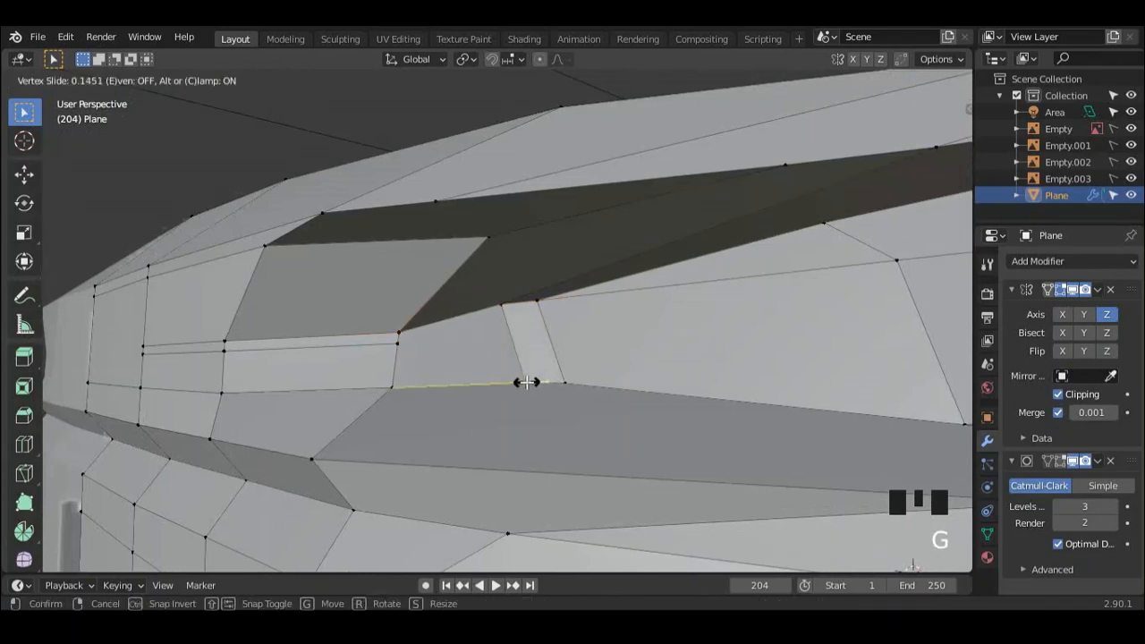
click(527, 382)
scroll(542, 299, down, 2)
middle_drag(542, 299, 577, 325)
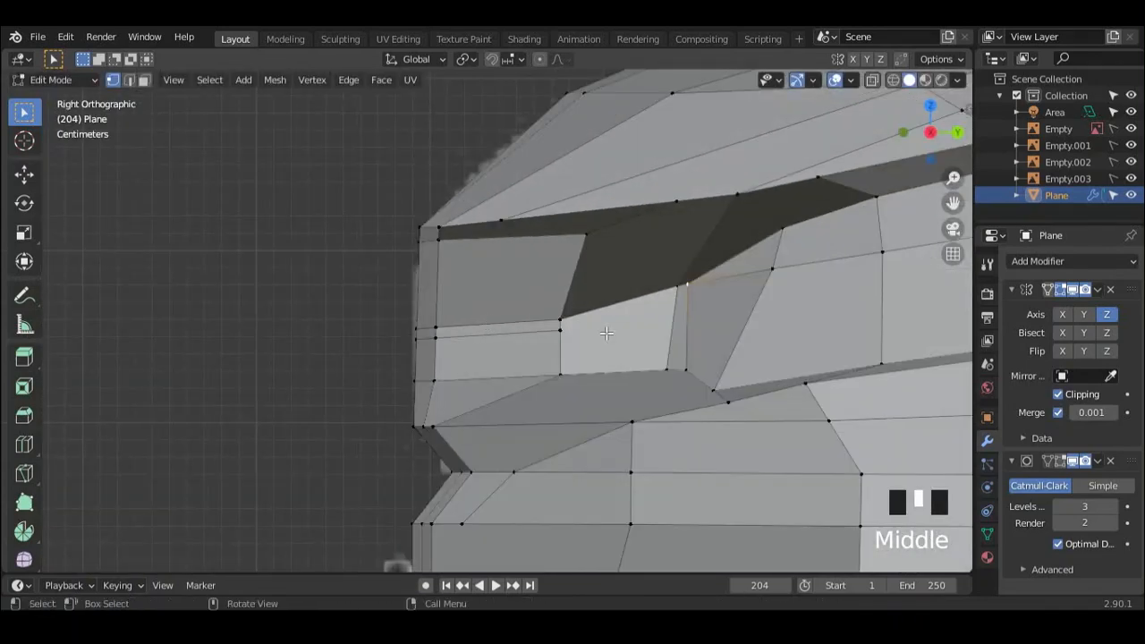
key(g)
key(g)
click(658, 369)
Step: Dissolve the redundant edge running from the headlight's inner end along the top of its first face
scroll(669, 296, down, 1)
shift+middle_drag(677, 266, 519, 316)
mouse_move(544, 354)
middle_down()
mouse_move(576, 362)
mouse_move(560, 361)
middle_up()
middle_drag(528, 325, 553, 341)
scroll(534, 361, up, 2)
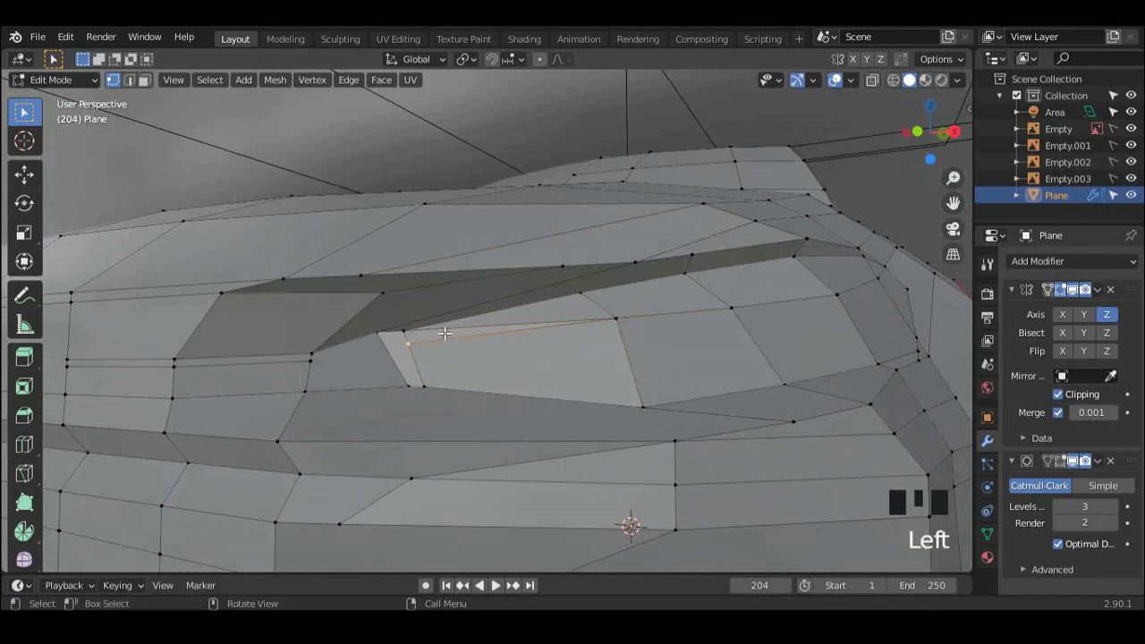
key(2)
key(x)
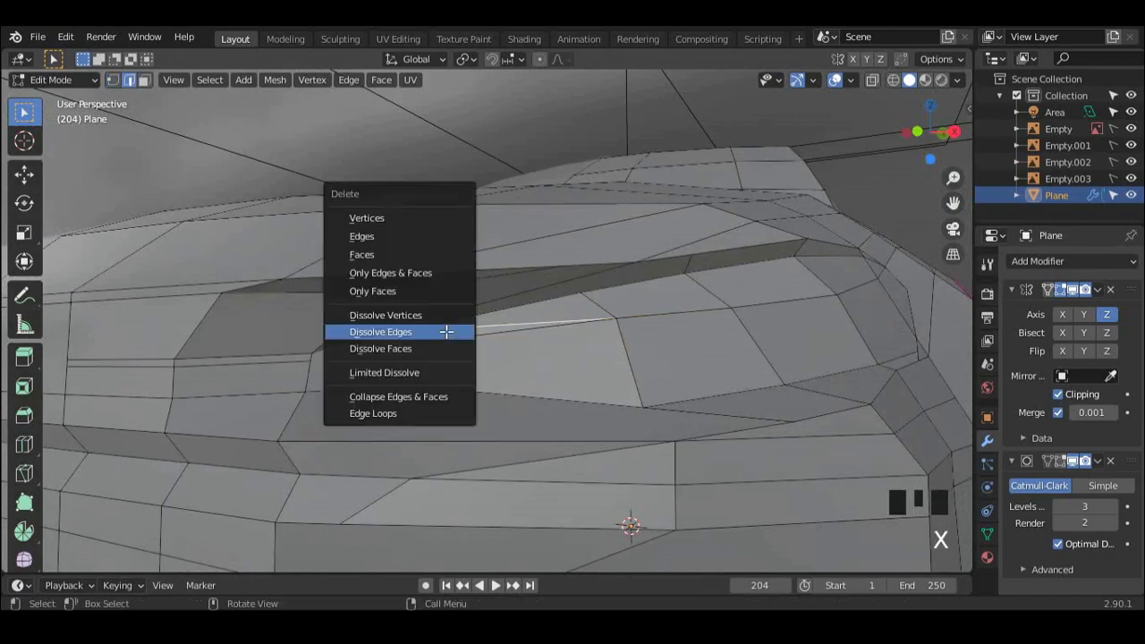
click(447, 330)
Step: Examine the smoothed car body in object mode from several angles and in different shading modes
scroll(429, 349, down, 7)
middle_drag(430, 349, 577, 383)
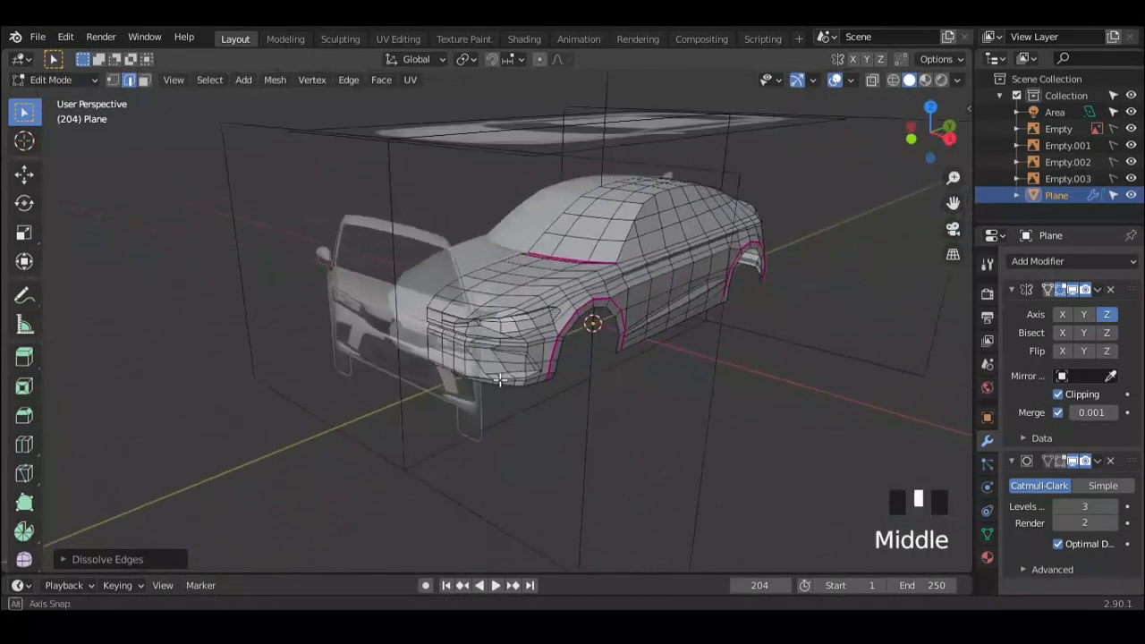
mouse_move(577, 384)
shift+middle_down()
mouse_move(635, 385)
mouse_move(658, 364)
mouse_move(698, 355)
mouse_move(407, 380)
mouse_move(469, 362)
mouse_move(594, 375)
mouse_move(577, 381)
shift+middle_up()
key(Tab)
scroll(482, 364, up, 2)
mouse_move(577, 381)
shift+middle_down()
mouse_move(555, 388)
mouse_move(549, 307)
mouse_move(560, 319)
mouse_move(565, 282)
mouse_move(704, 195)
shift+middle_up()
key(shift+z)
click(839, 81)
click(839, 80)
click(875, 81)
scroll(635, 288, up, 3)
shift+middle_drag(630, 290, 695, 328)
scroll(618, 308, down, 2)
shift+middle_drag(598, 301, 573, 303)
key(Tab)
scroll(667, 292, up, 3)
shift+middle_drag(611, 253, 607, 271)
scroll(603, 275, down, 2)
shift+middle_drag(603, 277, 709, 279)
middle_drag(710, 220, 736, 270)
key(shift+z)
scroll(745, 214, down, 2)
key(Tab)
middle_drag(667, 273, 552, 307)
key(Tab)
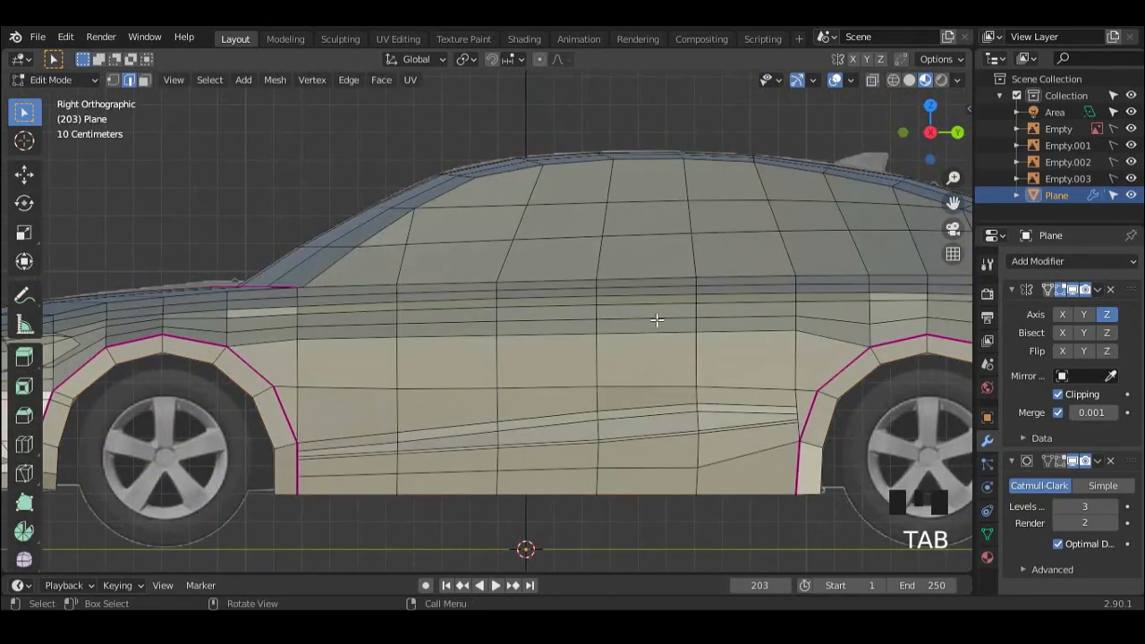
Step: Set the viewport to Material Preview with X-ray on, so the reference images show through the mesh
click(890, 82)
click(872, 82)
click(925, 82)
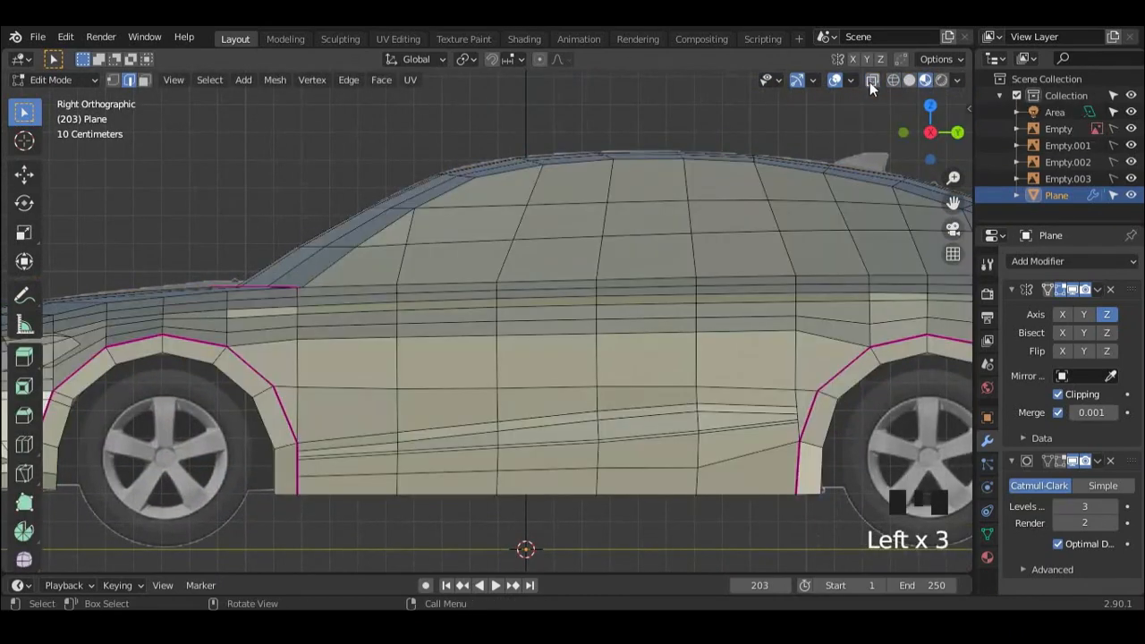
click(868, 81)
click(892, 81)
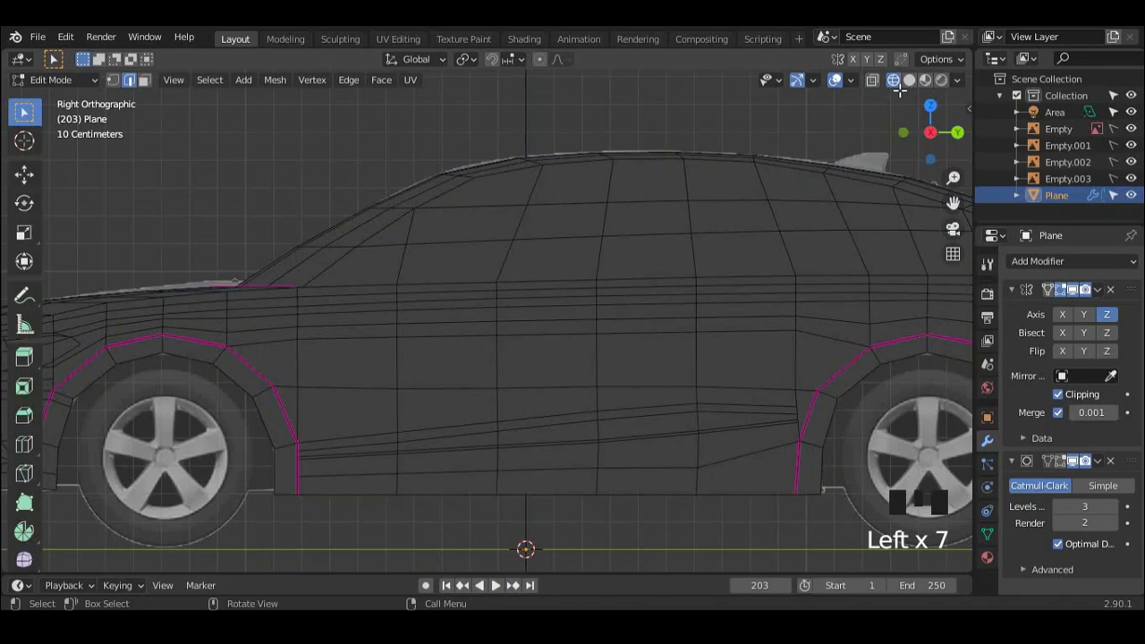
click(872, 80)
scroll(875, 339, down, 2)
shift+middle_drag(875, 339, 909, 226)
scroll(683, 294, up, 2)
scroll(496, 278, up, 2)
middle_drag(497, 279, 799, 151)
scroll(583, 278, down, 2)
scroll(582, 276, up, 3)
click(925, 81)
Step: Compare the grille strip and the headlight's inner end with the front reference, with and without the mesh edges
shift+middle_drag(519, 282, 610, 281)
key(Tab)
key(Tab)
shift+middle_drag(586, 241, 608, 261)
scroll(607, 261, up, 2)
shift+middle_drag(528, 270, 582, 263)
scroll(626, 265, up, 1)
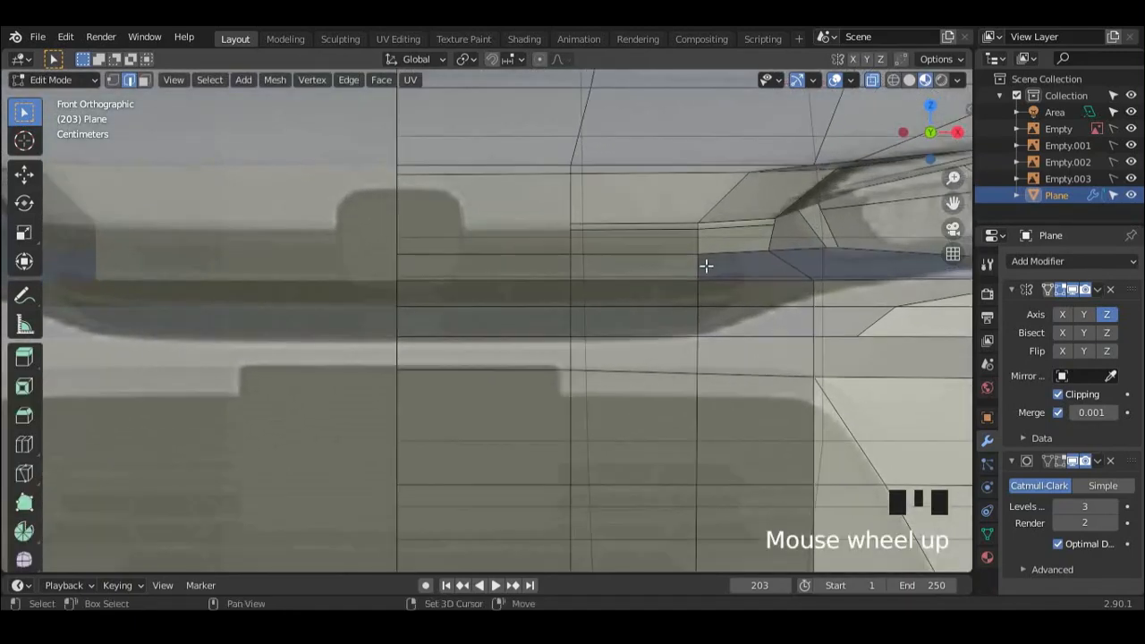
shift+middle_drag(765, 237, 668, 245)
scroll(572, 251, down, 2)
scroll(474, 258, up, 3)
shift+middle_drag(473, 257, 600, 238)
key(Tab)
key(Tab)
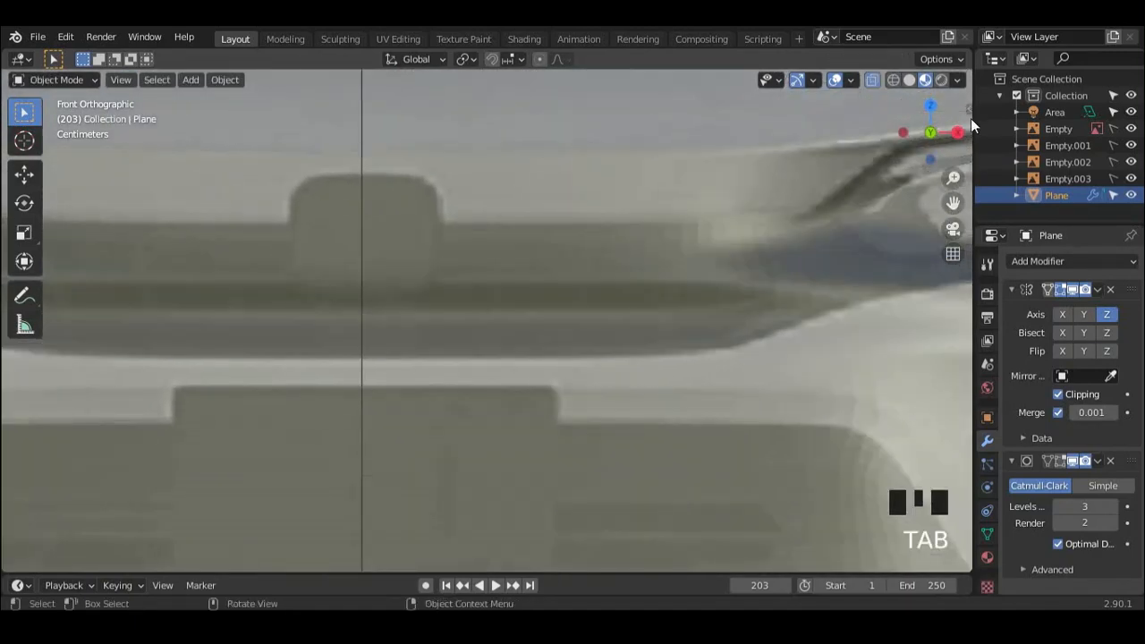
click(870, 81)
click(870, 80)
scroll(570, 266, down, 3)
middle_drag(570, 266, 581, 337)
scroll(473, 397, up, 5)
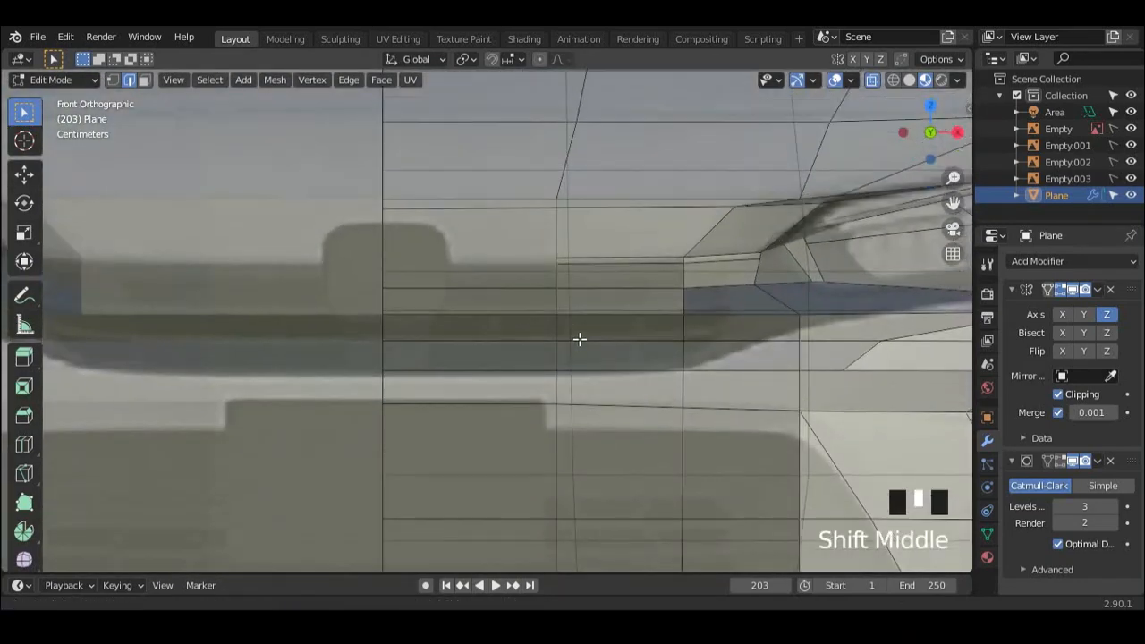
Step: Knife-cut a horizontal edge along the grille strip's upper border, from its first vertical edge to the centre line
key(k)
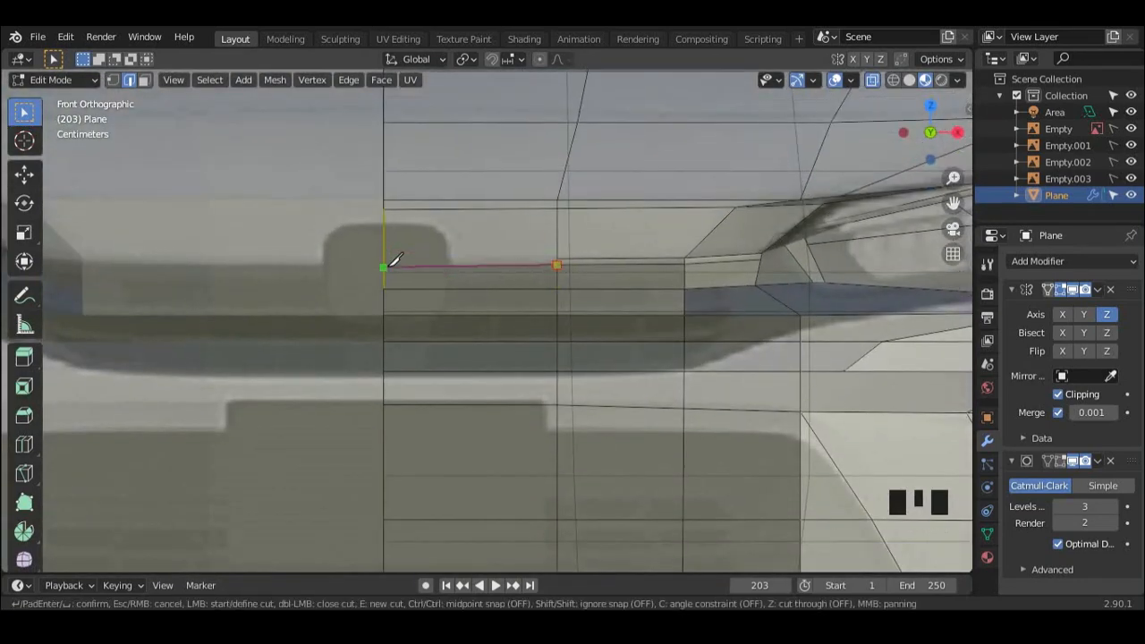
scroll(391, 257, up, 3)
shift+middle_drag(391, 257, 534, 258)
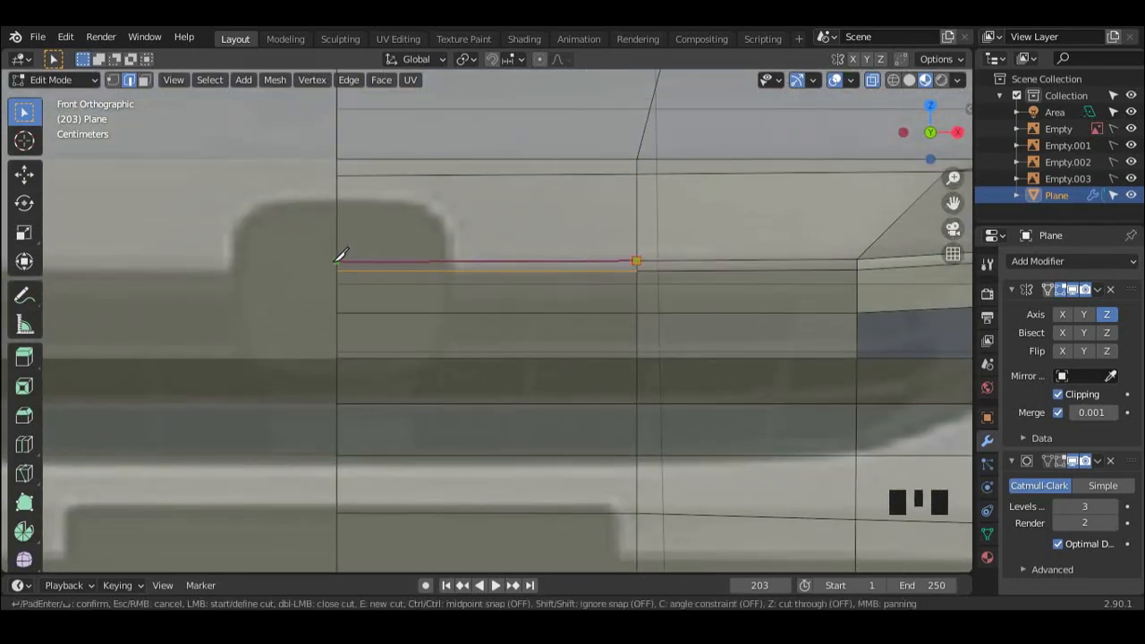
scroll(618, 296, down, 4)
scroll(659, 297, up, 2)
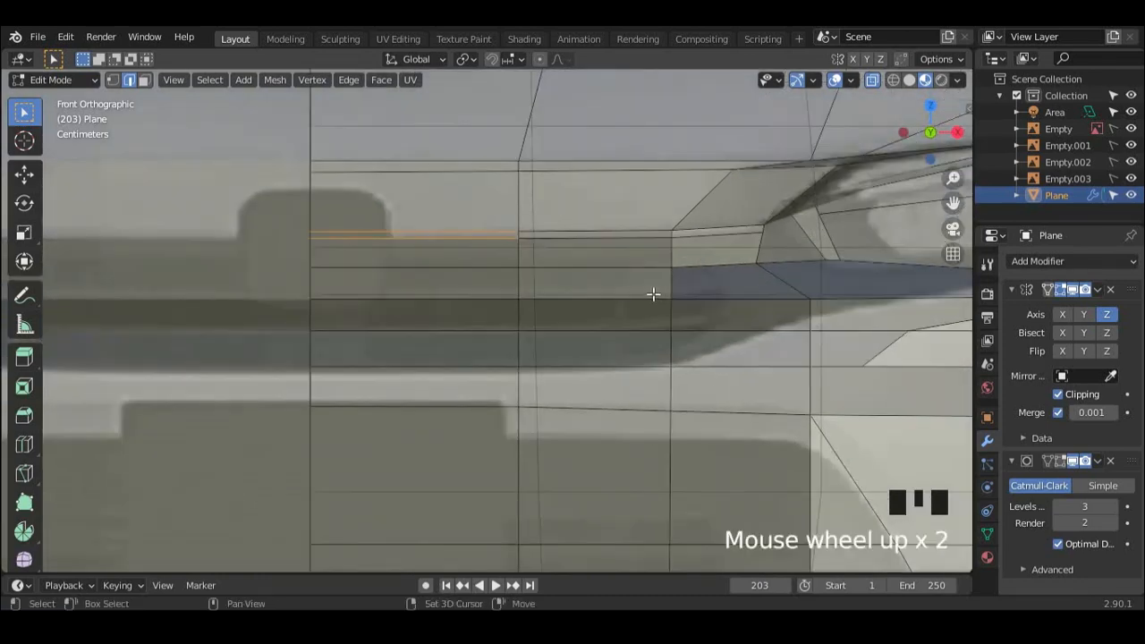
Step: Knife-cut the recess's slanted lower border from the grille strip's lower corner out to the headlight's lower outline
shift+middle_drag(659, 296, 677, 291)
scroll(613, 298, down, 4)
scroll(578, 312, up, 5)
shift+middle_drag(578, 312, 640, 335)
key(k)
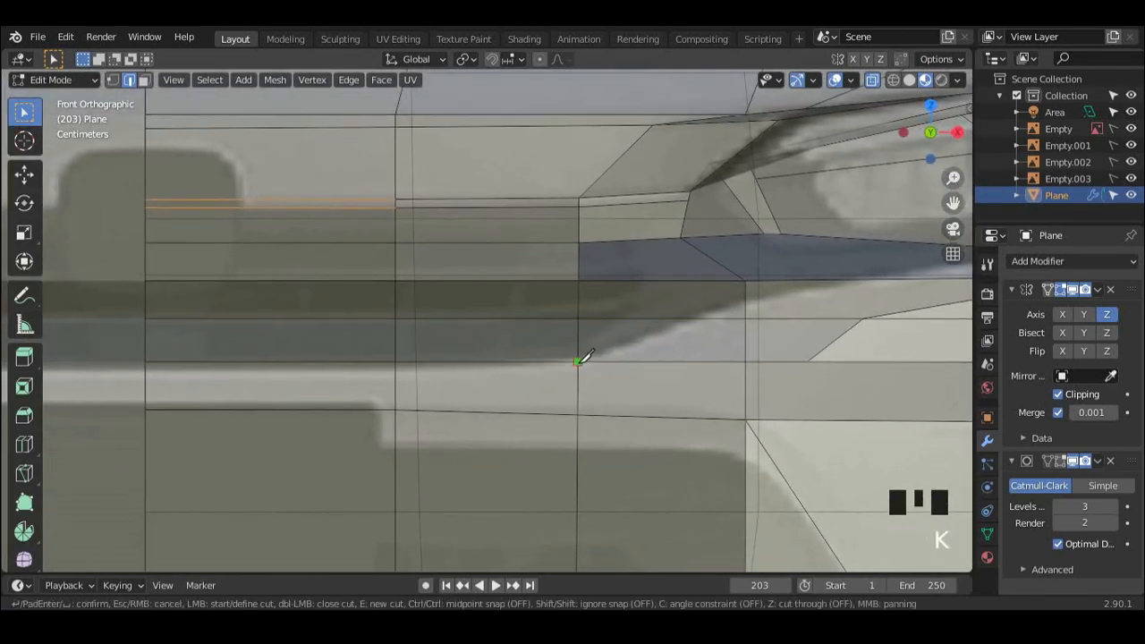
shift+middle_drag(750, 298, 596, 317)
shift+middle_drag(714, 308, 607, 332)
key(k)
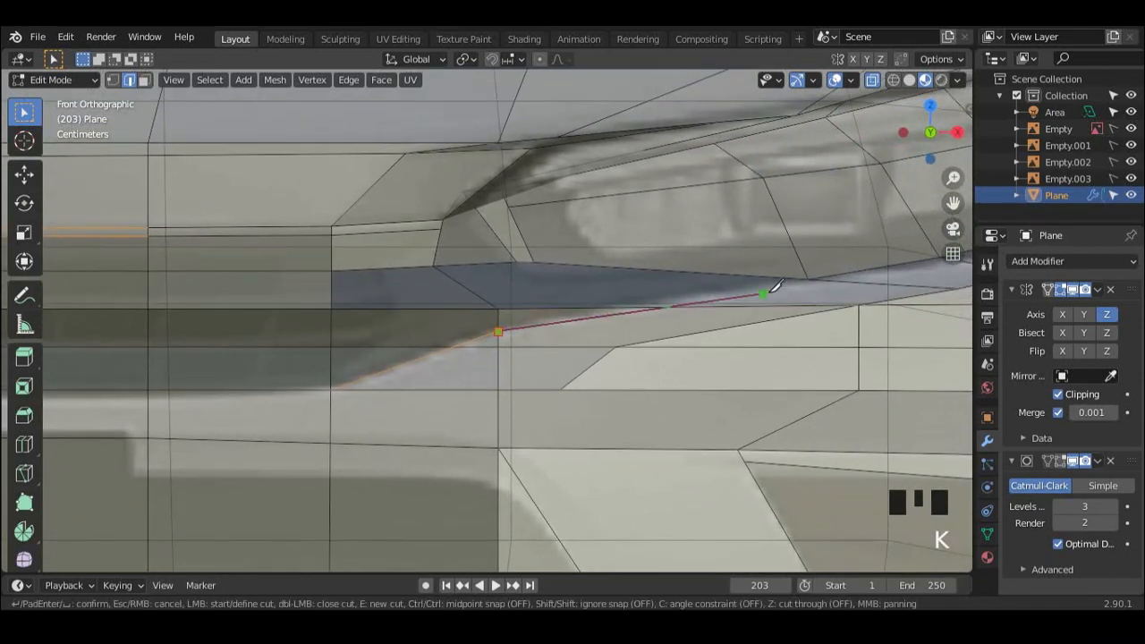
click(809, 279)
key(Return)
Step: Try dissolving the horizontal edge path that crosses the new slanted cut below the headlight, then undo it
scroll(818, 278, down, 5)
scroll(732, 305, up, 5)
shift+middle_drag(733, 305, 672, 315)
click(672, 315)
ctrl+click(472, 319)
shift+middle_drag(472, 319, 443, 307)
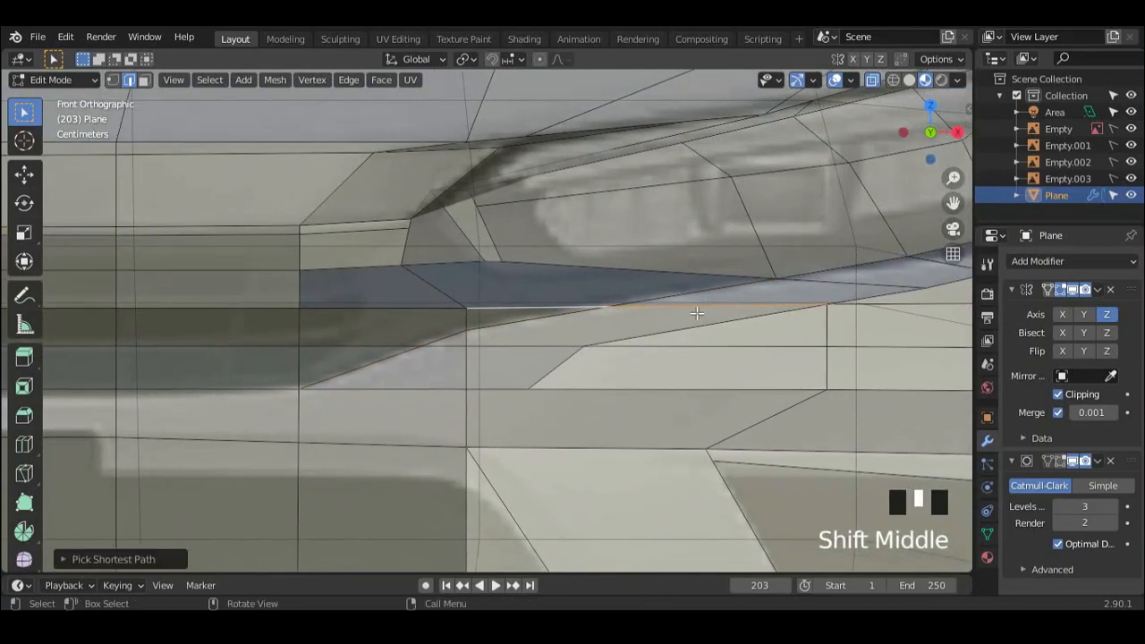
key(x)
click(673, 432)
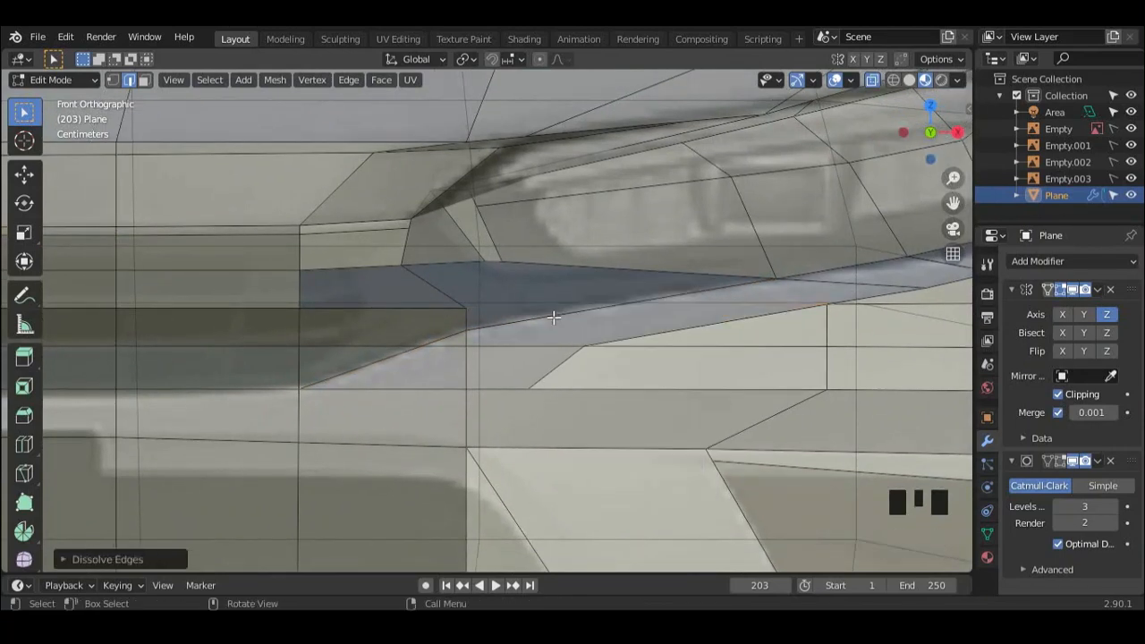
key(ctrl+z)
Step: Dissolve the old horizontal edges replaced by the slanted cut below the headlight
middle_drag(564, 308, 432, 323)
key(x)
click(432, 323)
Step: Replace the short horizontal edge inside the recess's tapered end with a knife cut rising to its upper corner
key(KP_1)
scroll(606, 230, up, 4)
shift+middle_drag(606, 230, 581, 290)
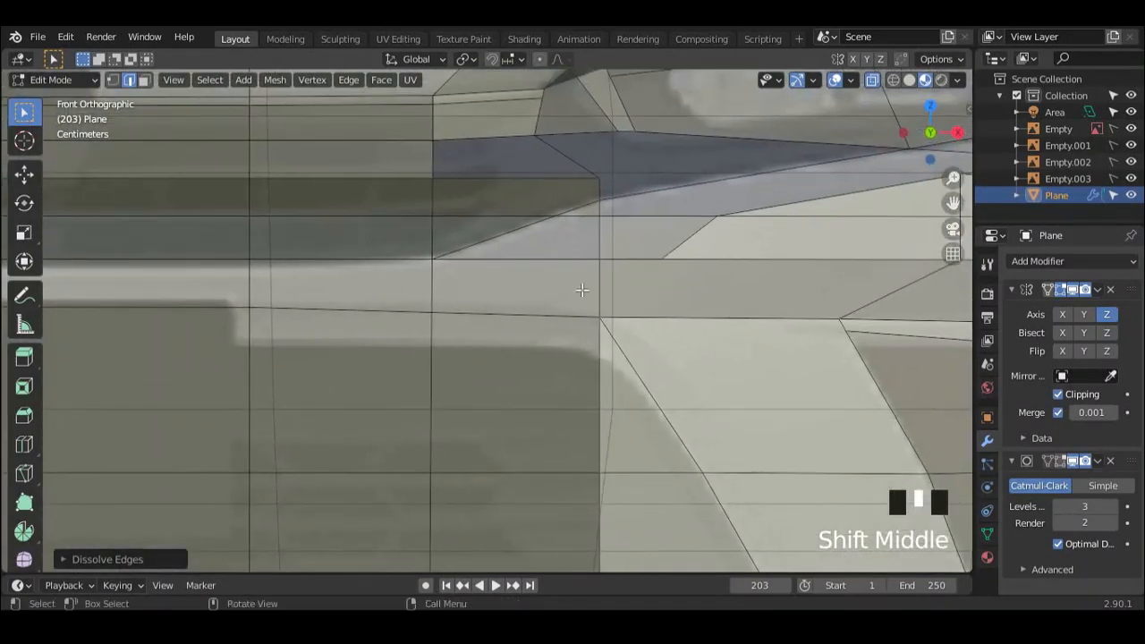
scroll(581, 290, down, 5)
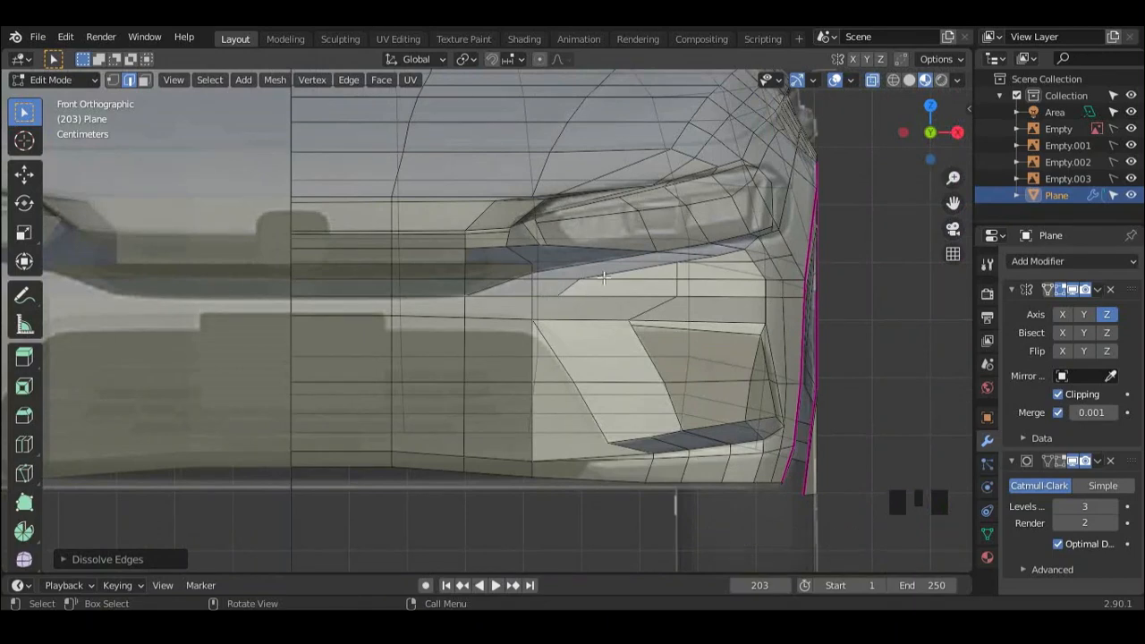
scroll(600, 271, down, 1)
scroll(590, 281, up, 3)
shift+middle_drag(568, 293, 597, 338)
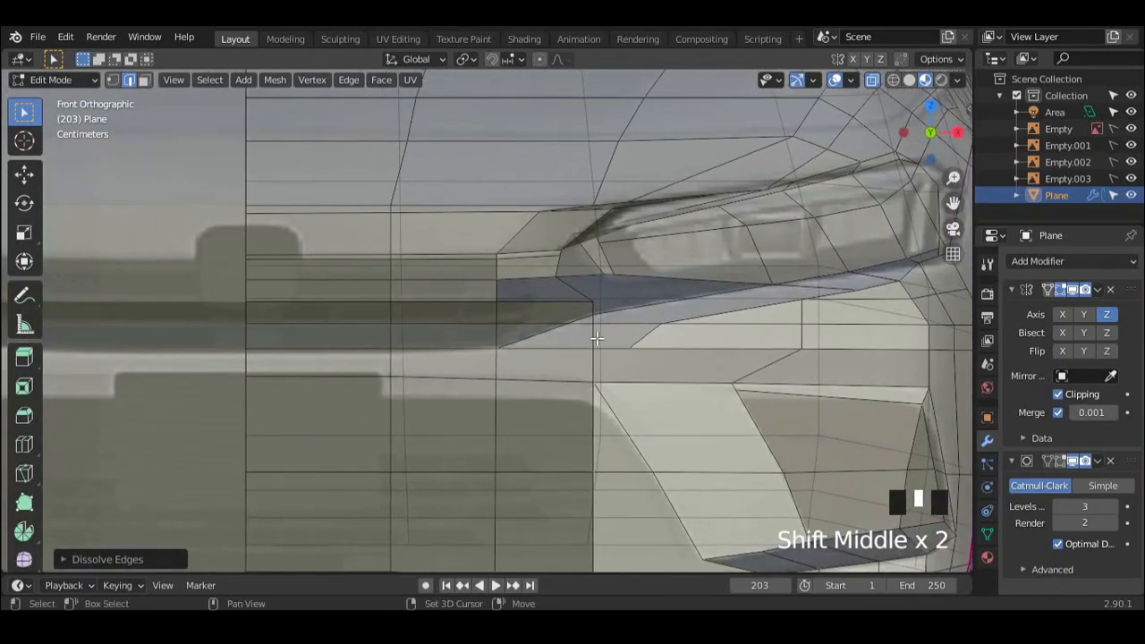
scroll(604, 319, up, 2)
key(x)
click(601, 344)
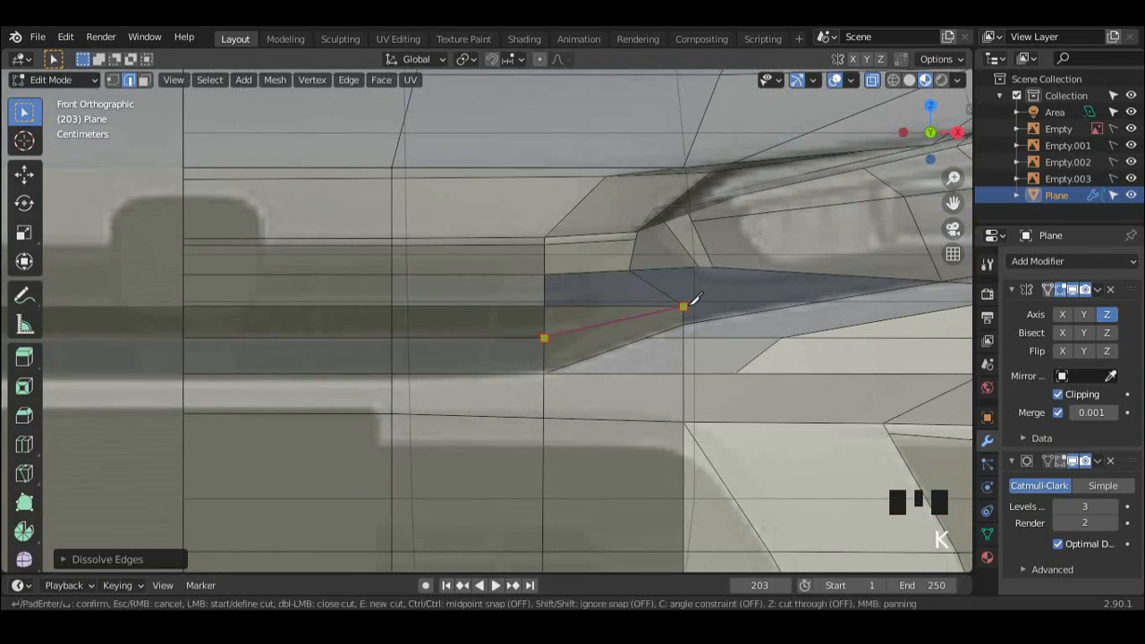
key(Return)
Step: Extend the rising cut from the recess's upper corner outward through the narrow face below the headlight
scroll(626, 340, down, 1)
mouse_move(583, 360)
shift+middle_down()
mouse_move(582, 373)
mouse_move(573, 366)
shift+middle_up()
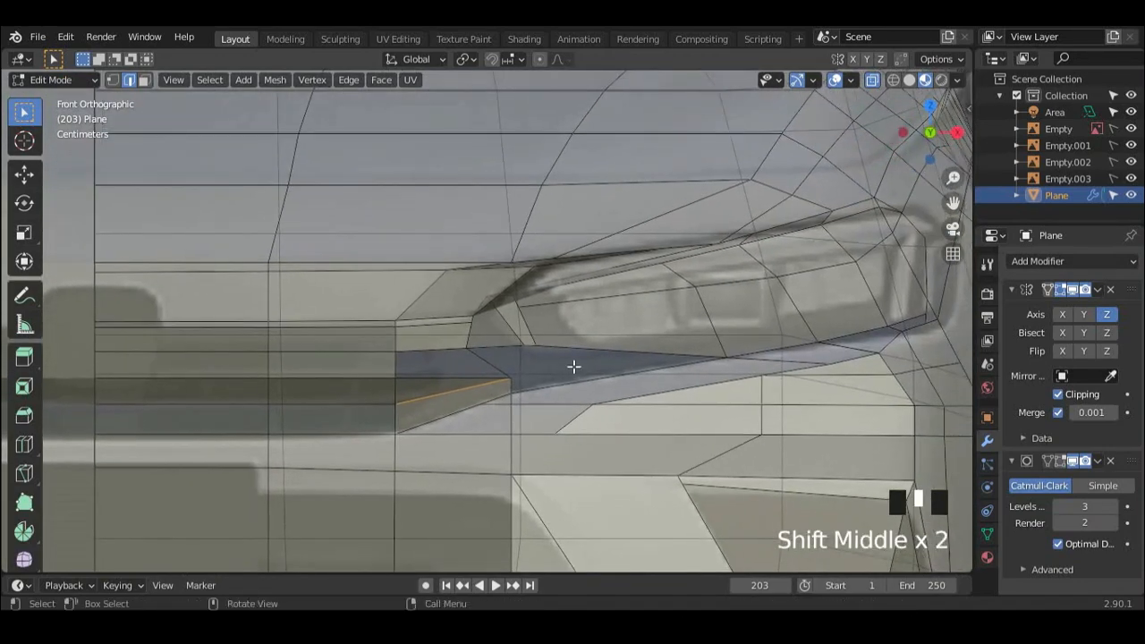
shift+middle_drag(518, 394, 583, 394)
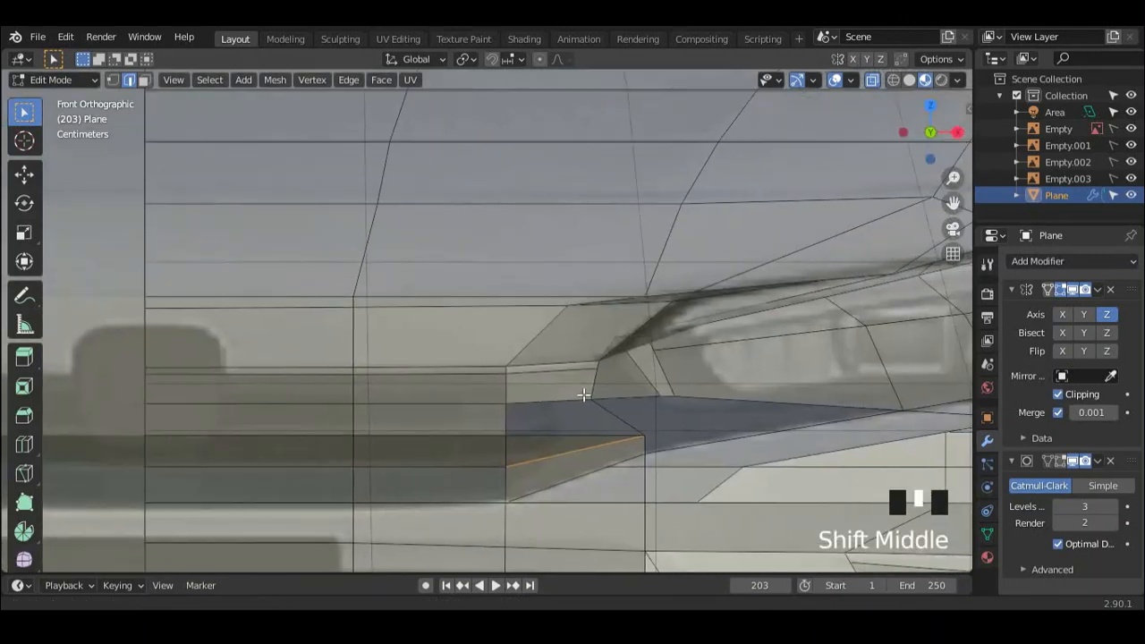
key(k)
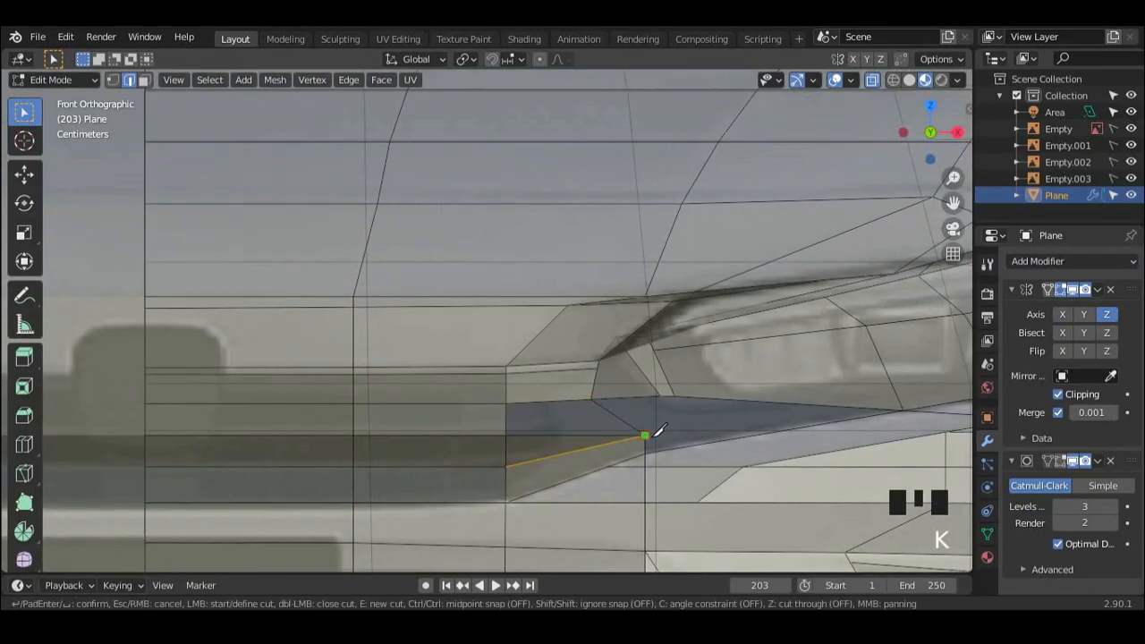
click(831, 406)
key(Return)
Step: Dissolve the leftover short horizontal edge just below the recess's slanted border
scroll(698, 395, down, 3)
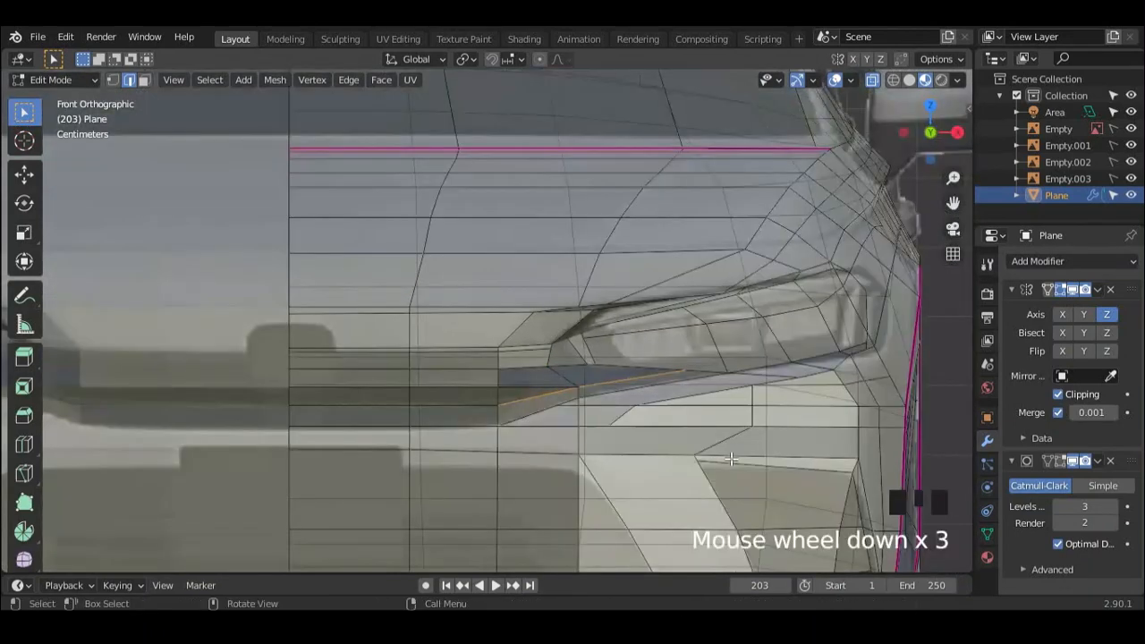
shift+middle_drag(689, 391, 668, 370)
scroll(626, 398, up, 3)
shift+middle_drag(617, 406, 601, 394)
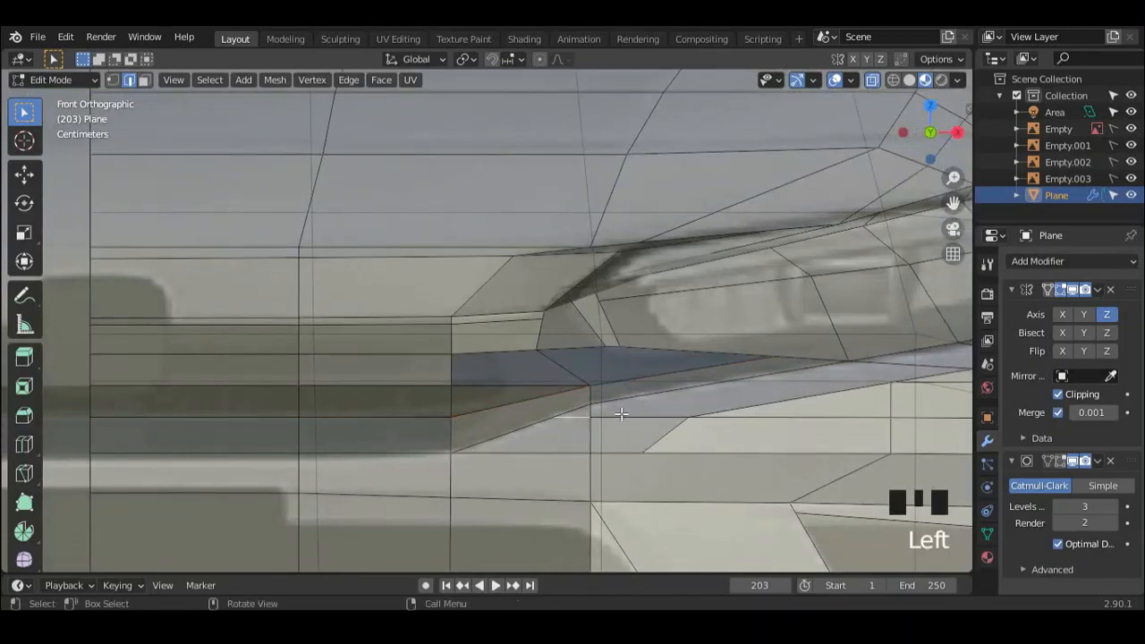
key(x)
click(625, 417)
middle_drag(626, 417, 569, 379)
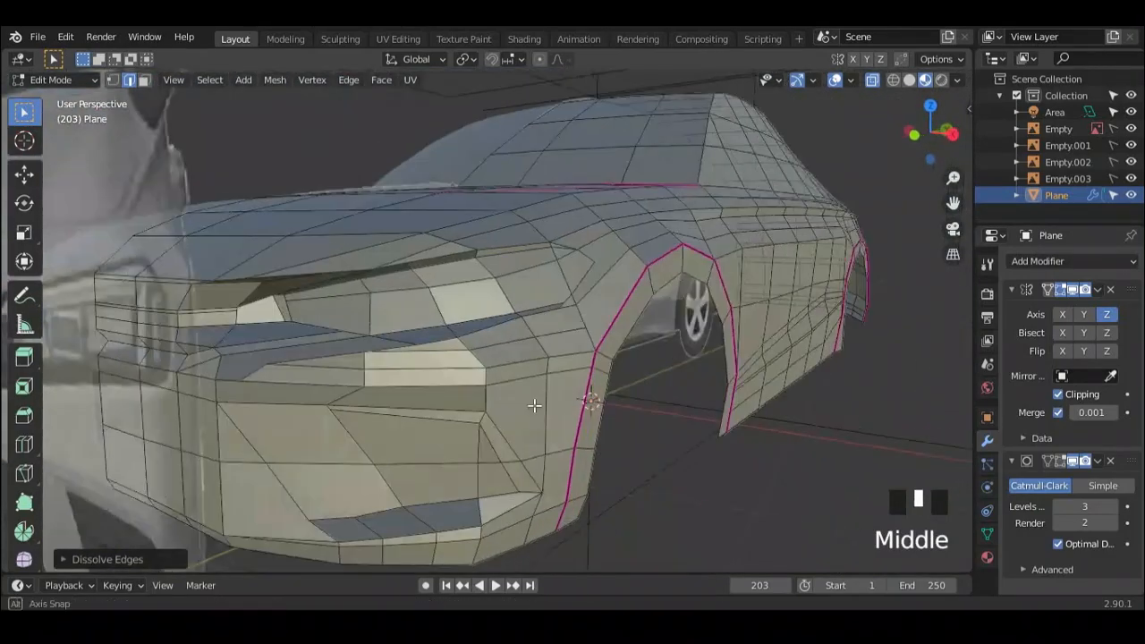
scroll(514, 396, down, 2)
scroll(639, 357, down, 2)
alt+scroll(575, 355, up, 1)
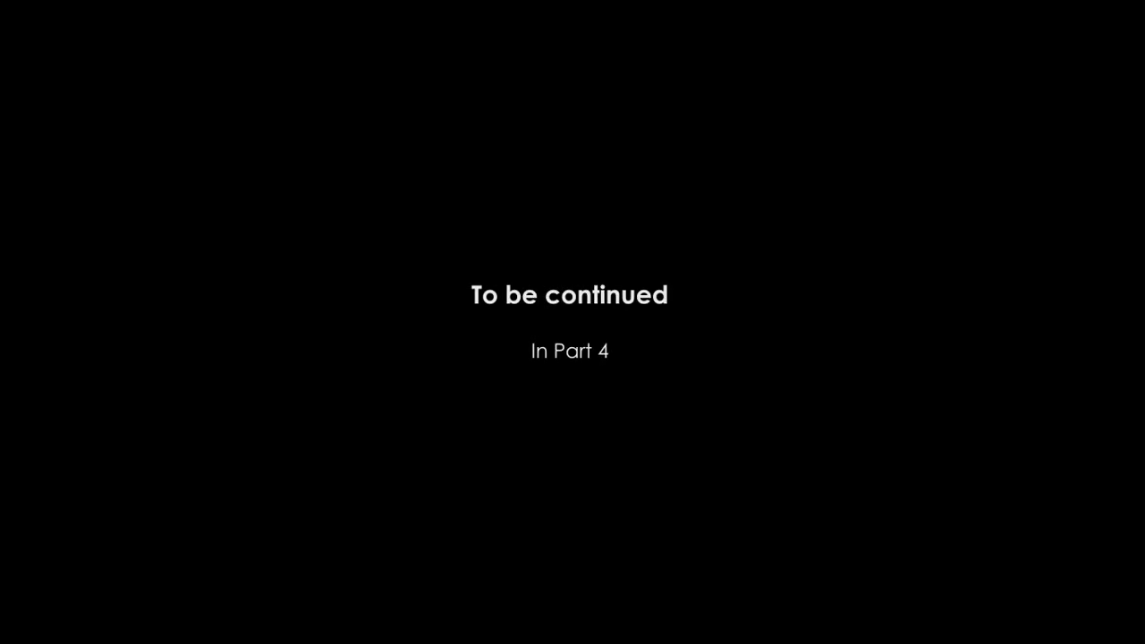